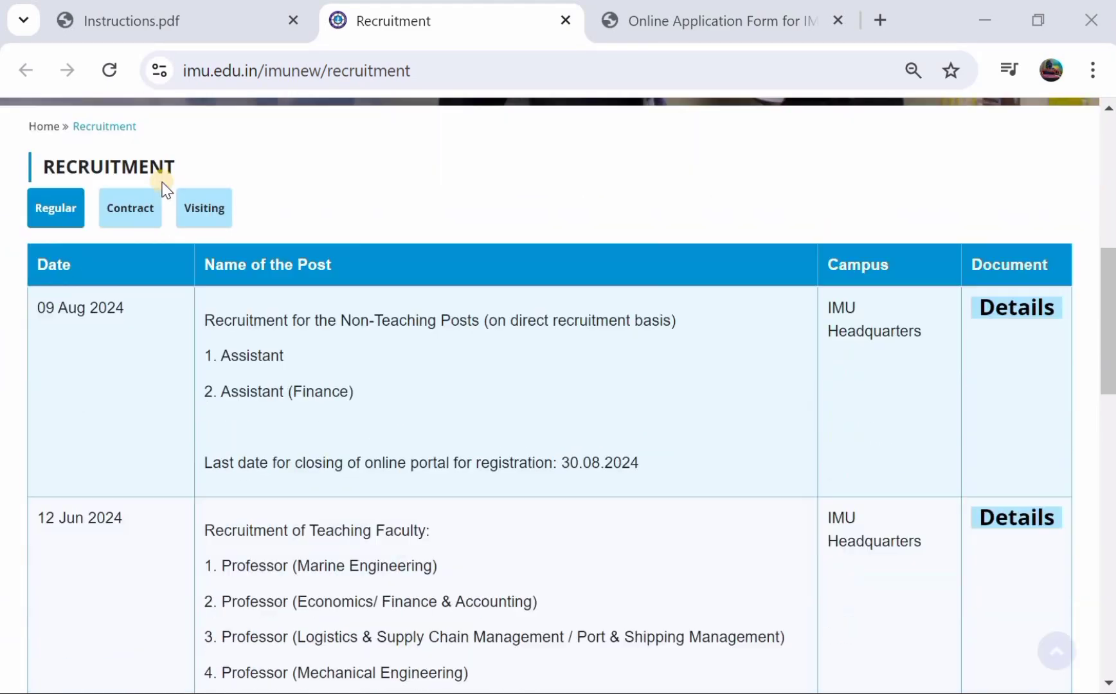
pyautogui.scroll(-2, 162, 182)
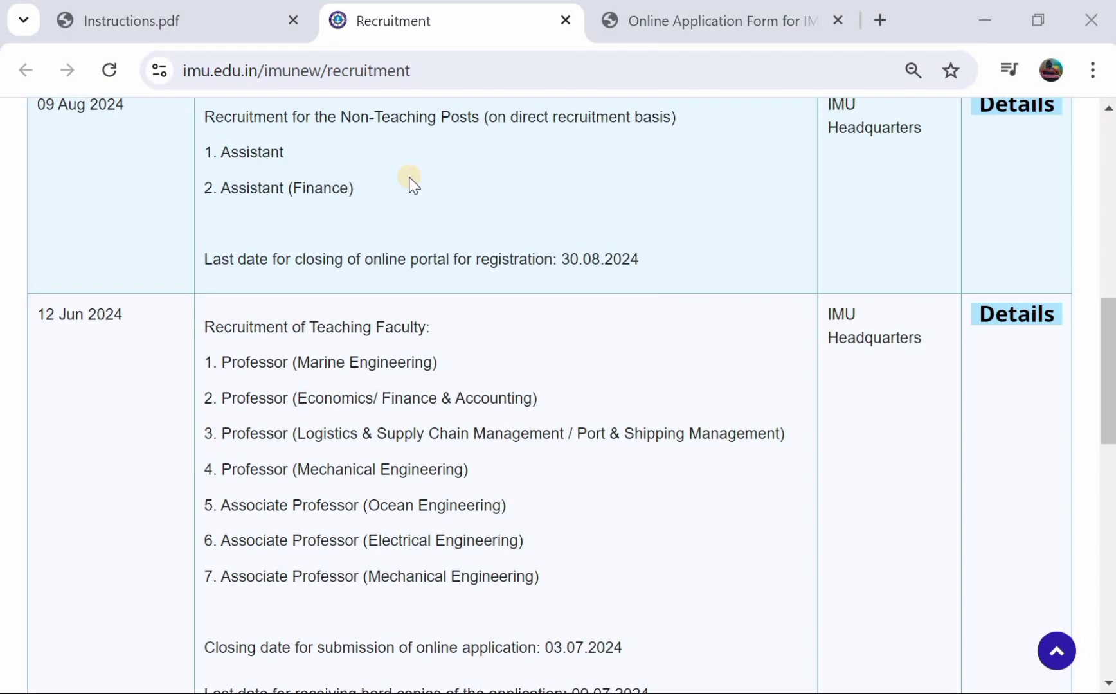
# - Switch to the candidate instructions document, Instructions.pdf
pyautogui.scroll(2, 411, 184)
pyautogui.click(220, 20)
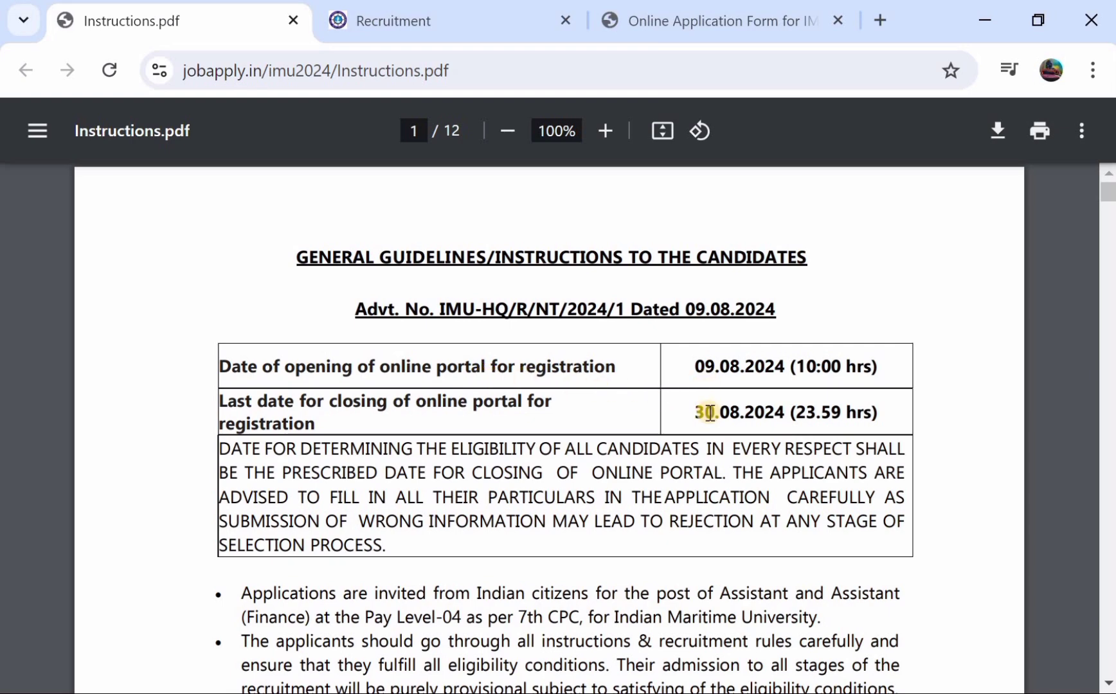
# - Read through pages 1–5 down to the Syllabus and Pattern section for Assistant posts
pyautogui.scroll(-3, 709, 412)
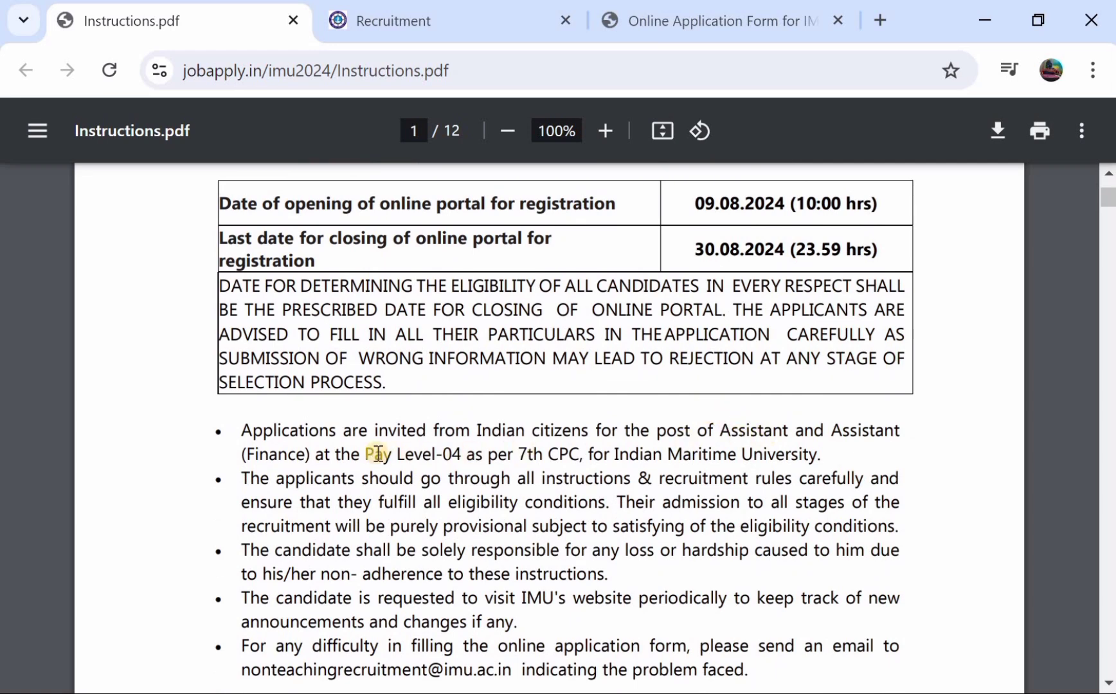
pyautogui.scroll(-3, 378, 453)
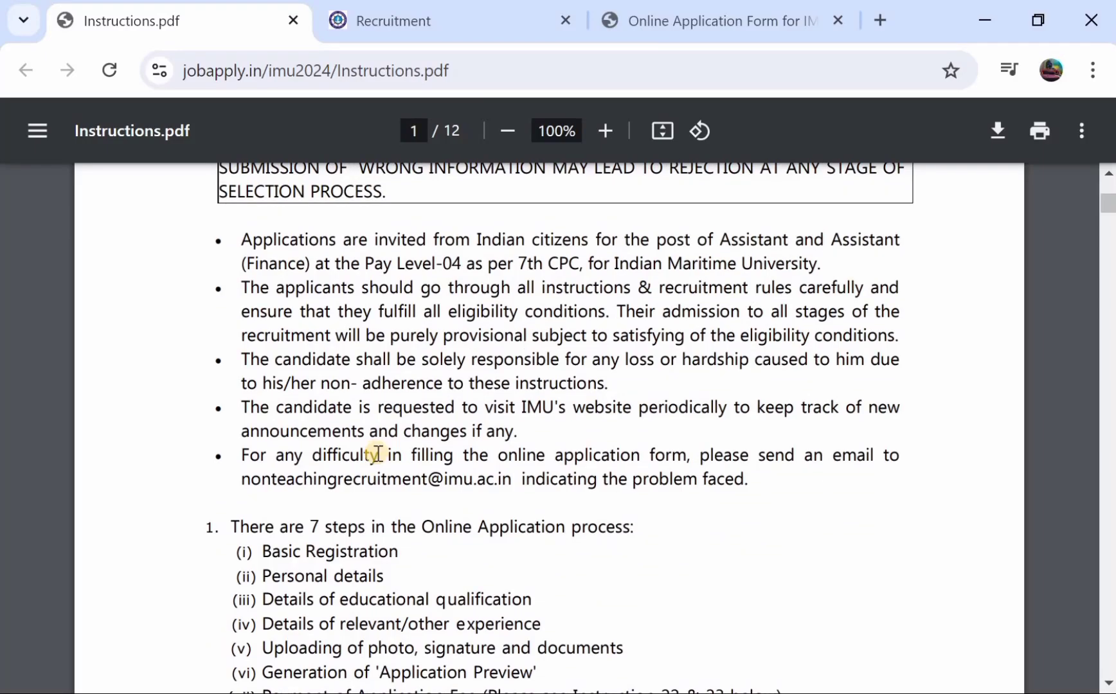
pyautogui.scroll(-5, 405, 403)
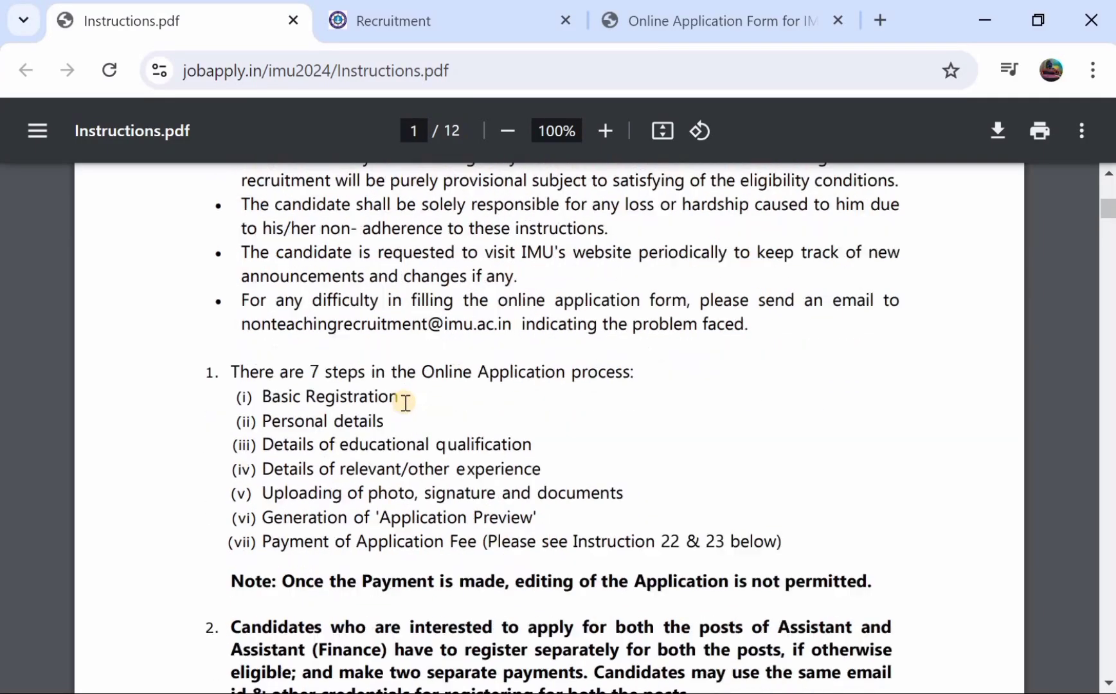
pyautogui.scroll(-7, 405, 403)
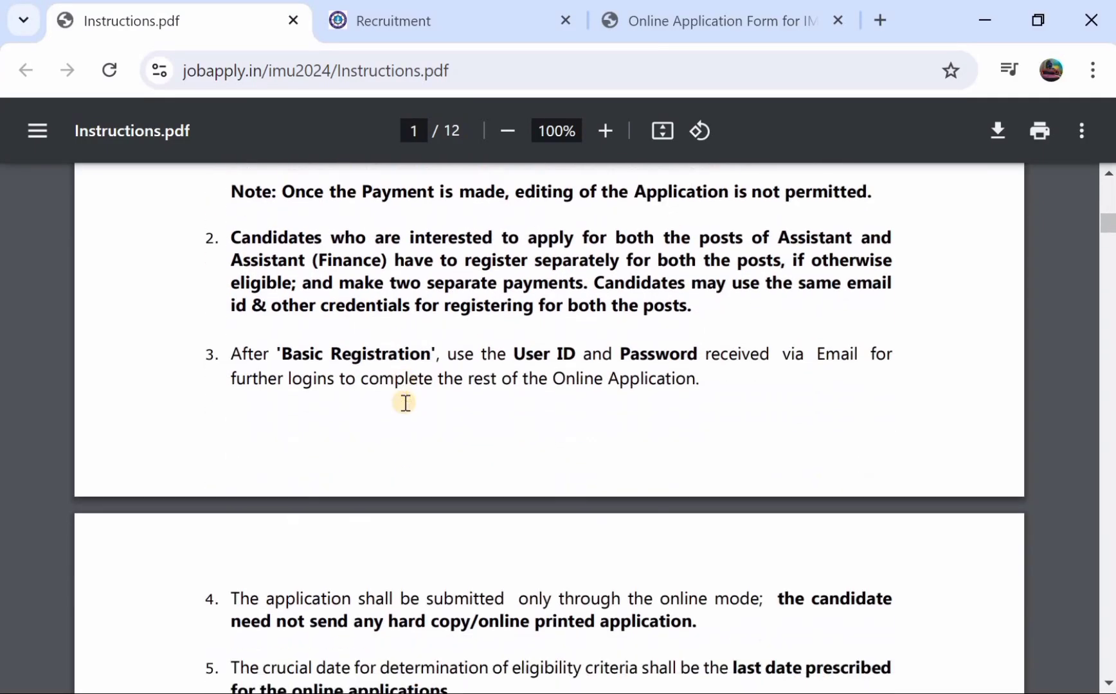
pyautogui.scroll(-14, 405, 403)
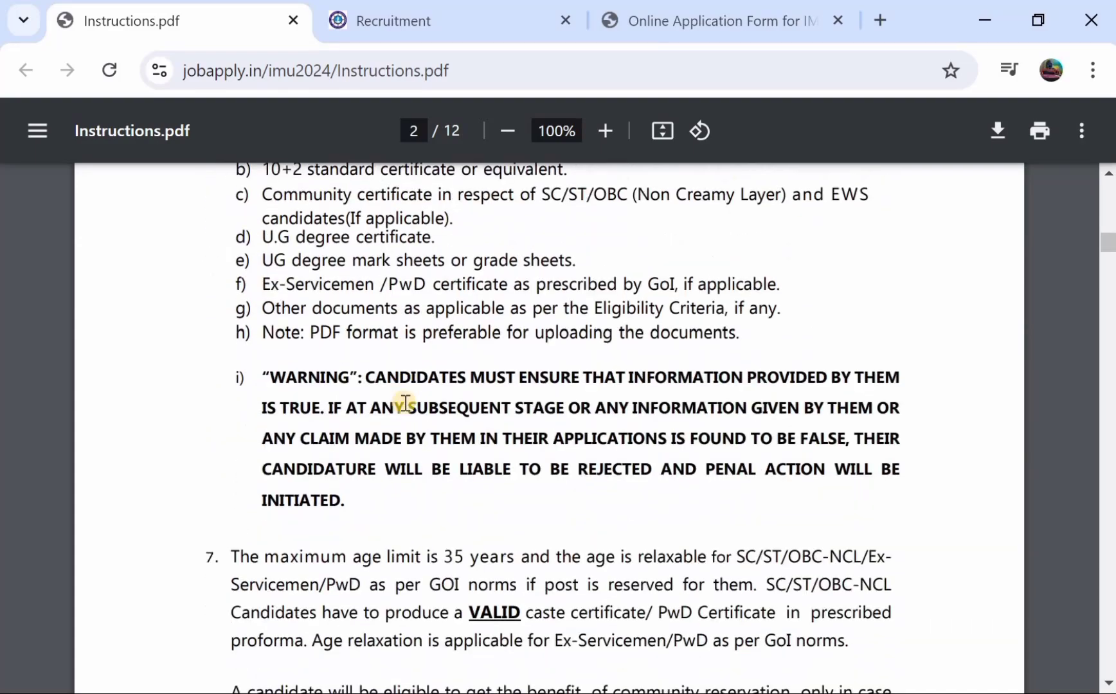
pyautogui.scroll(-19, 406, 403)
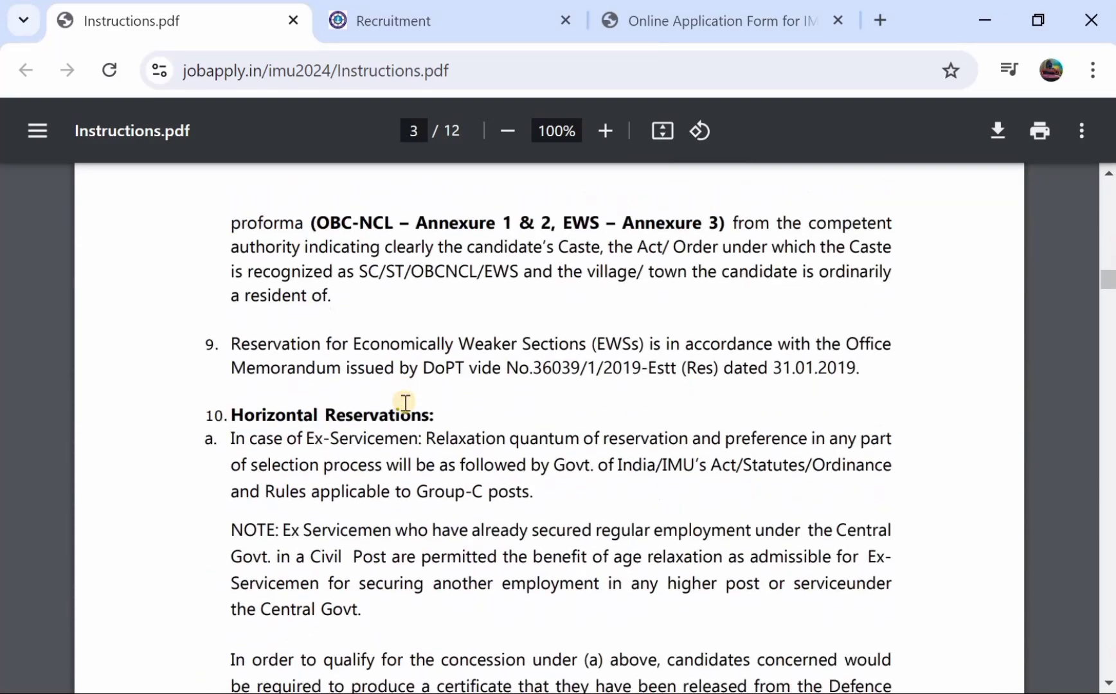
pyautogui.scroll(-13, 405, 403)
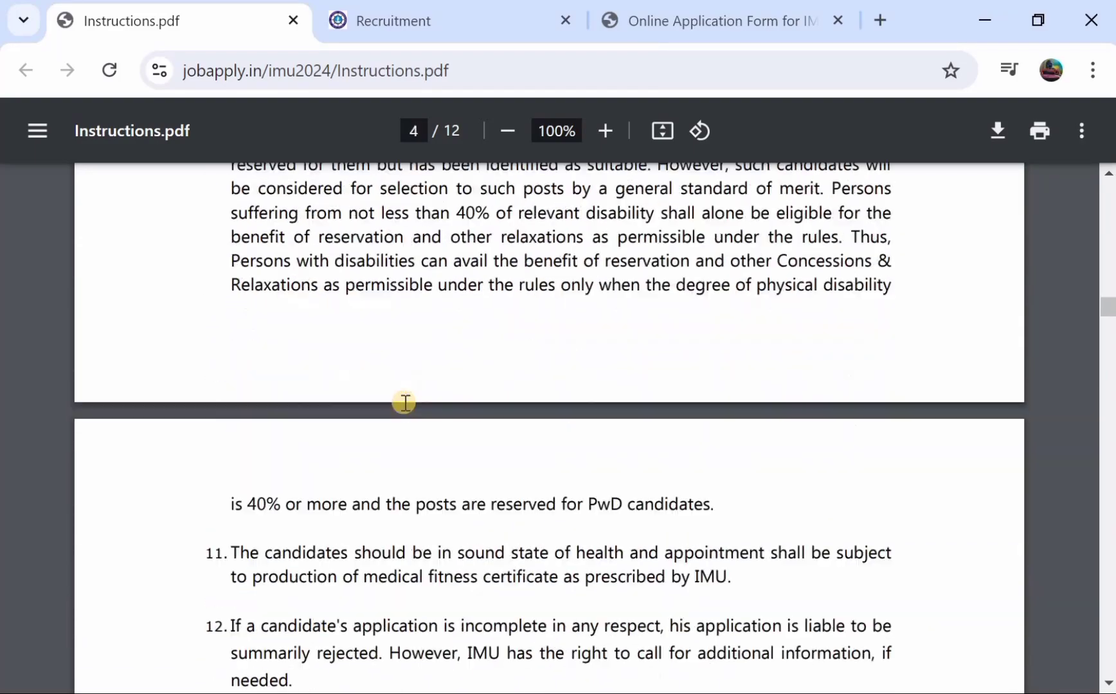
pyautogui.scroll(-9, 406, 403)
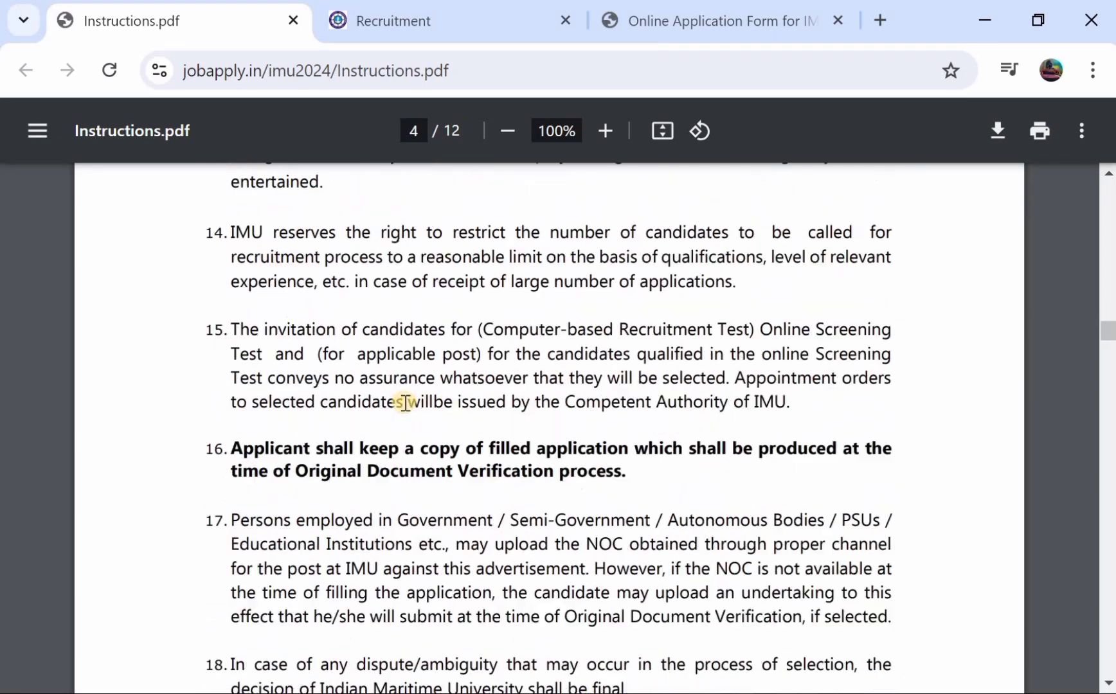
pyautogui.scroll(-10, 406, 403)
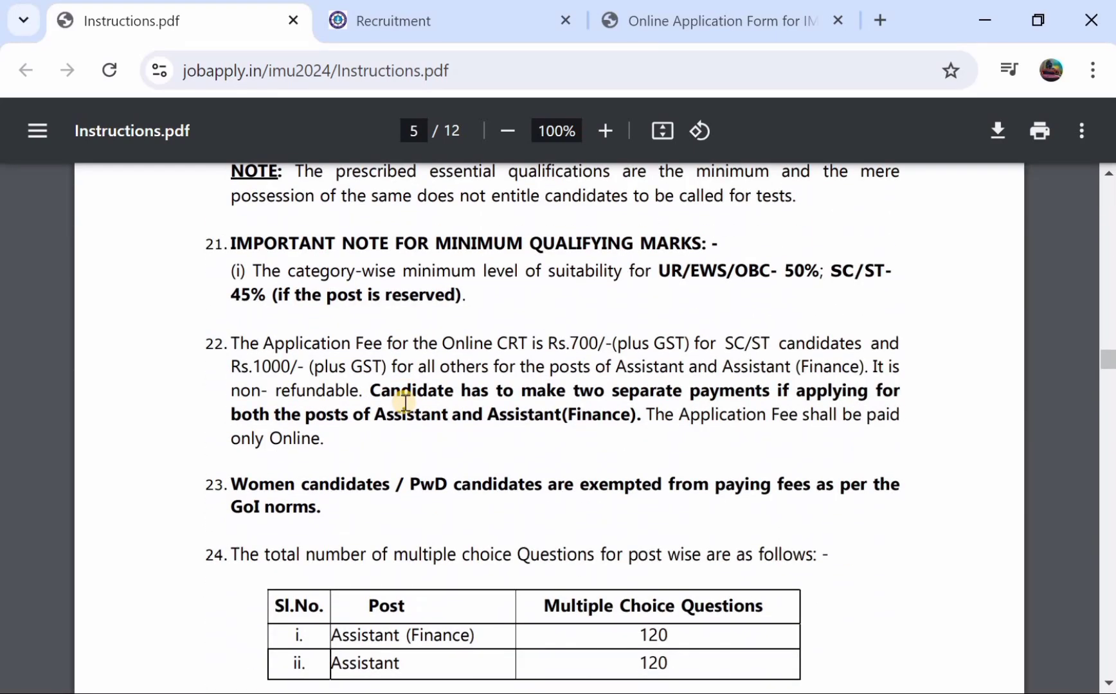
pyautogui.scroll(-4, 406, 403)
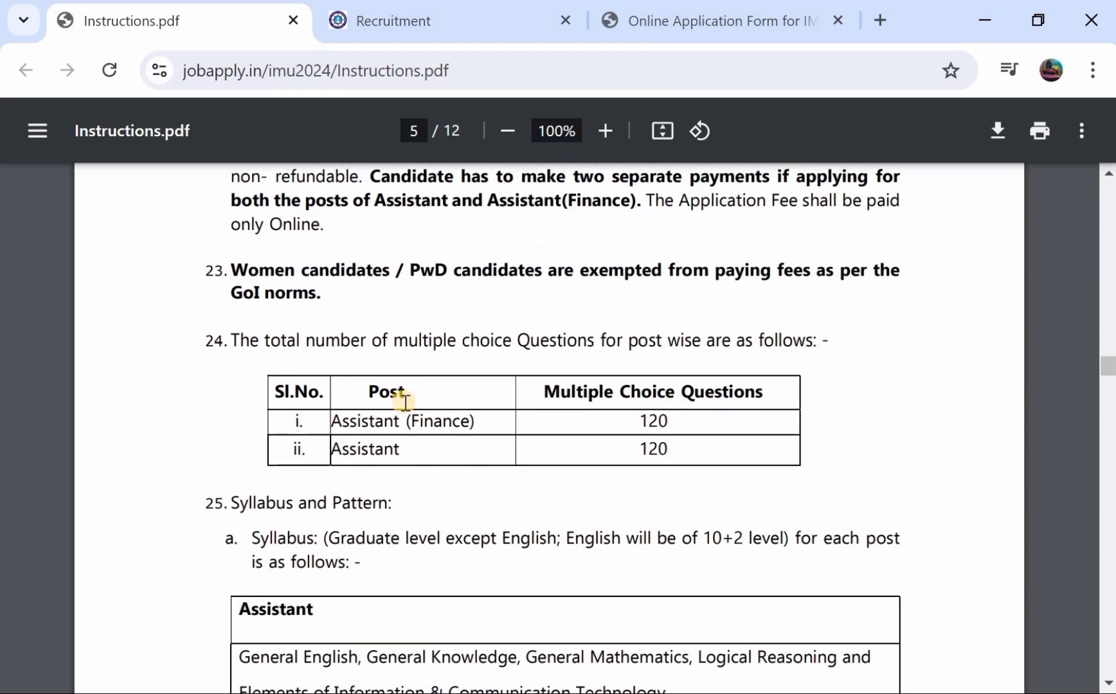
pyautogui.scroll(-4, 405, 402)
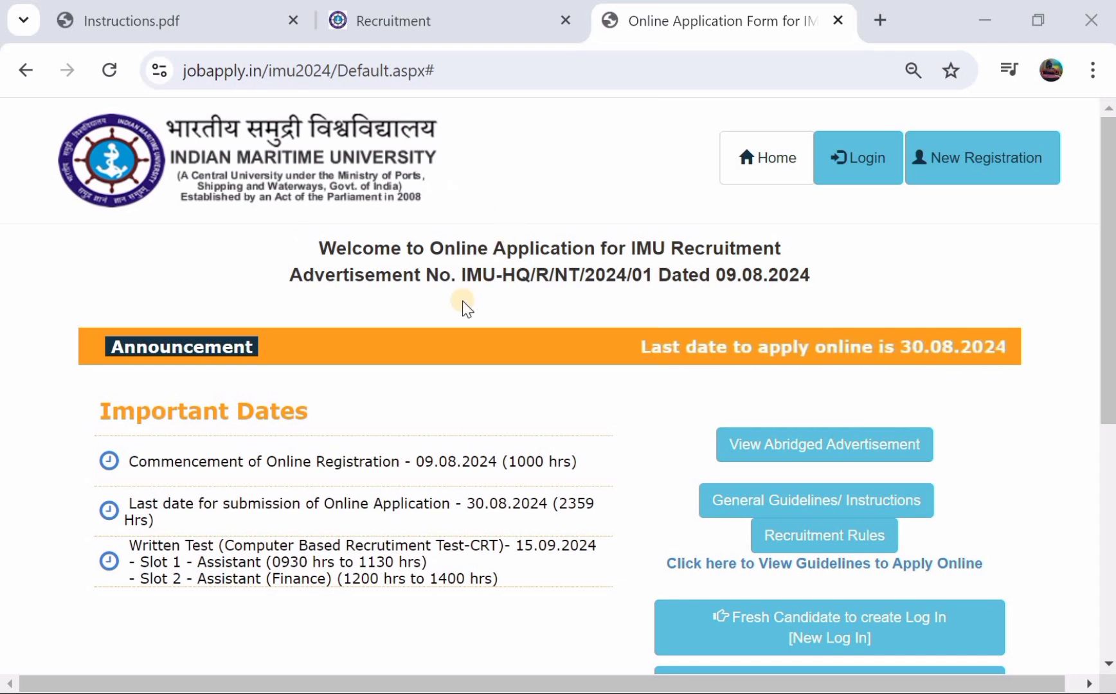
pyautogui.scroll(-2, 463, 304)
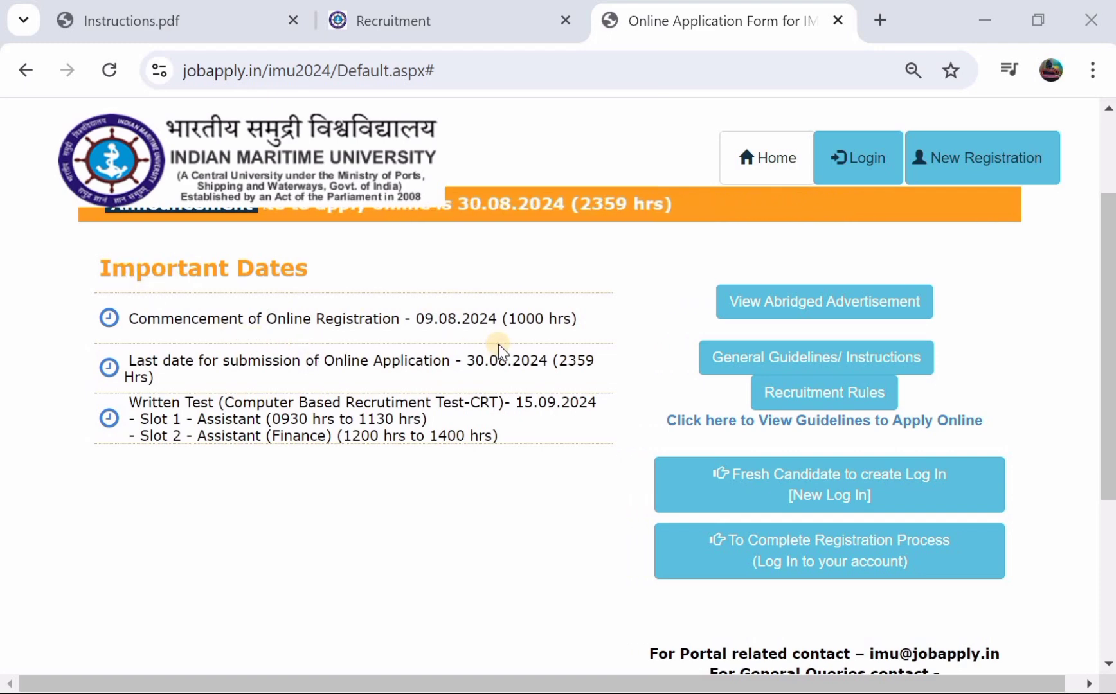
pyautogui.scroll(2, 497, 343)
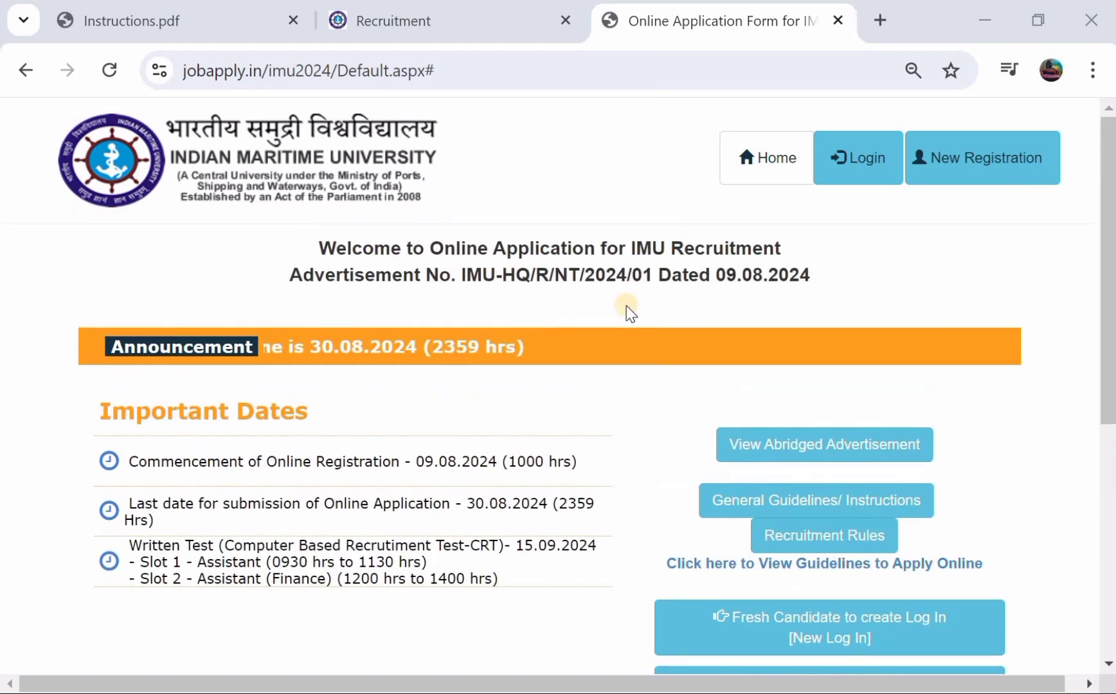
# - Open the New Registration form and choose Assistant as the post applying for
pyautogui.click(978, 168)
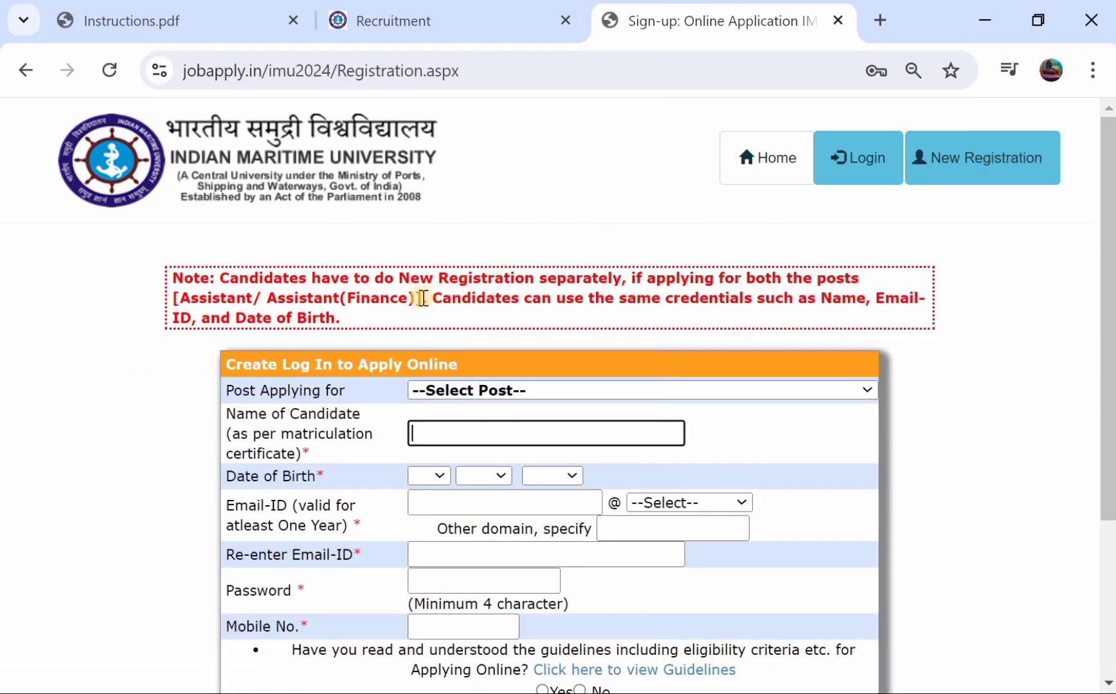
pyautogui.scroll(-1, 421, 297)
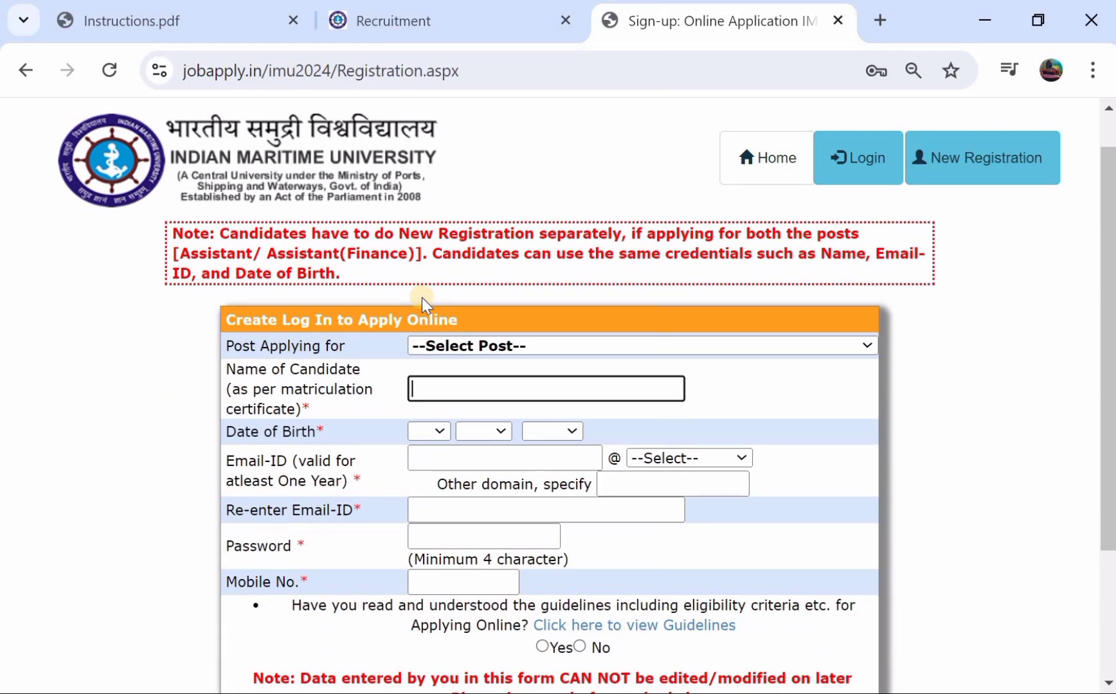
pyautogui.scroll(-1, 421, 297)
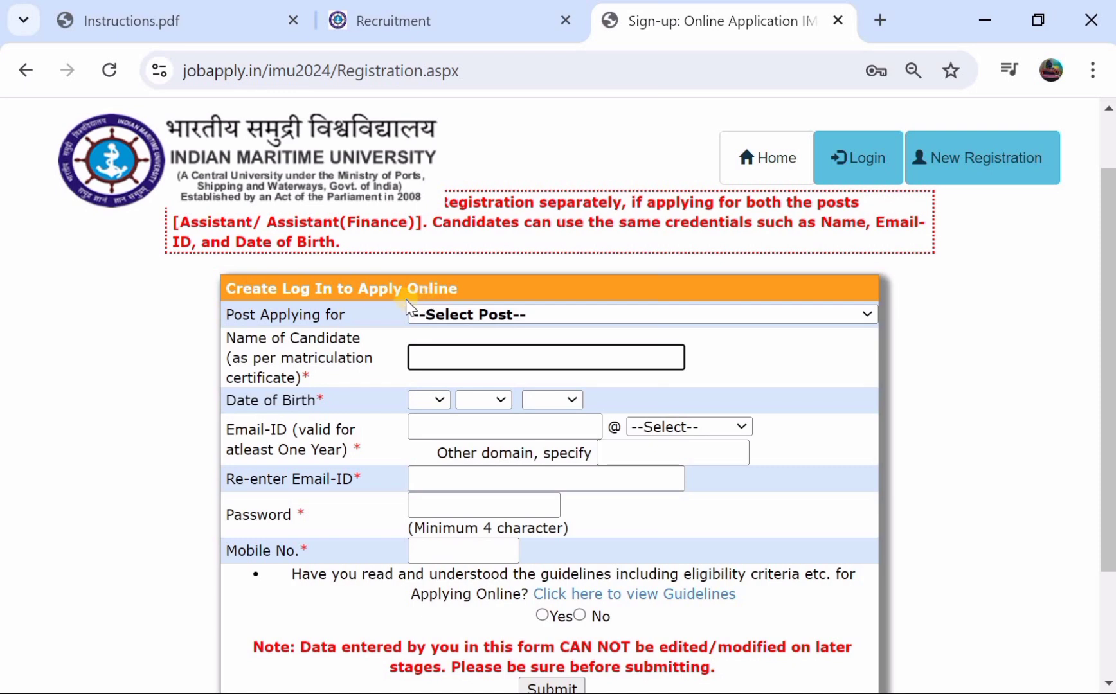
pyautogui.click(452, 314)
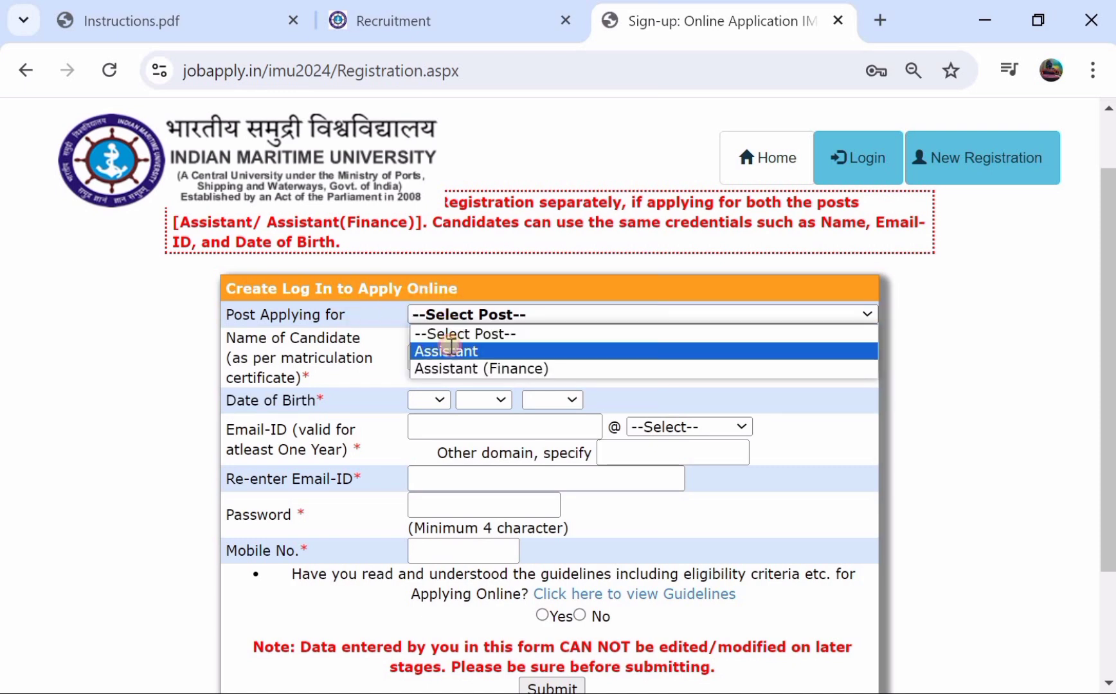
pyautogui.click(449, 351)
# - Enter the candidate's name and look through the date-of-birth day, month and year lists
pyautogui.click(450, 360)
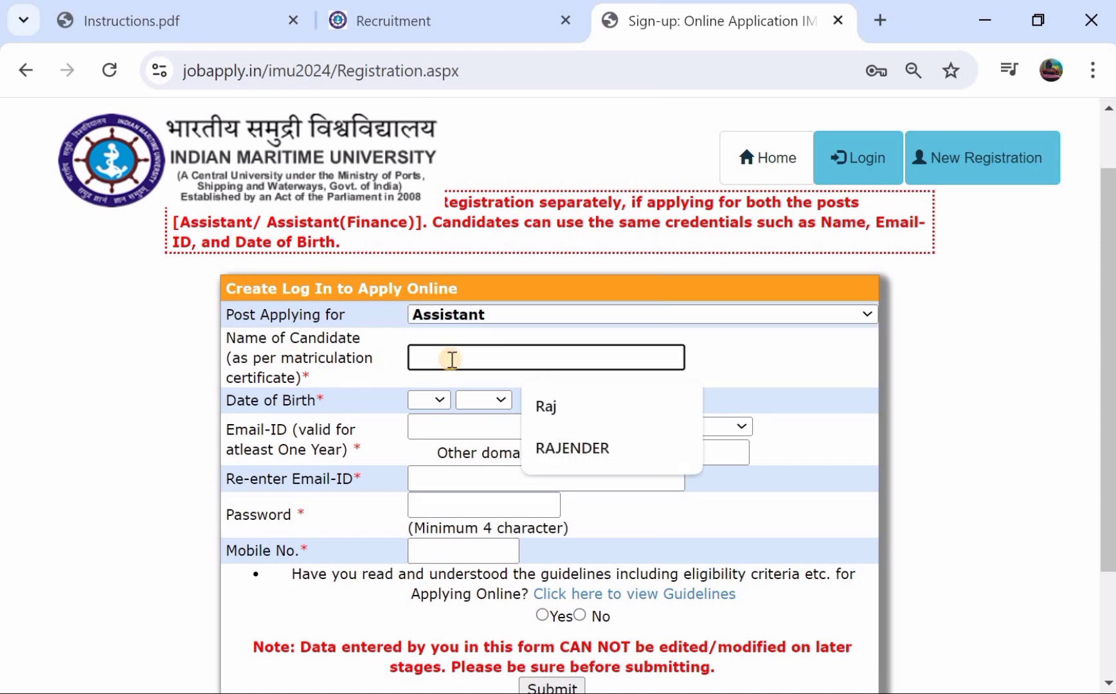
pyautogui.write('RAJNDER')
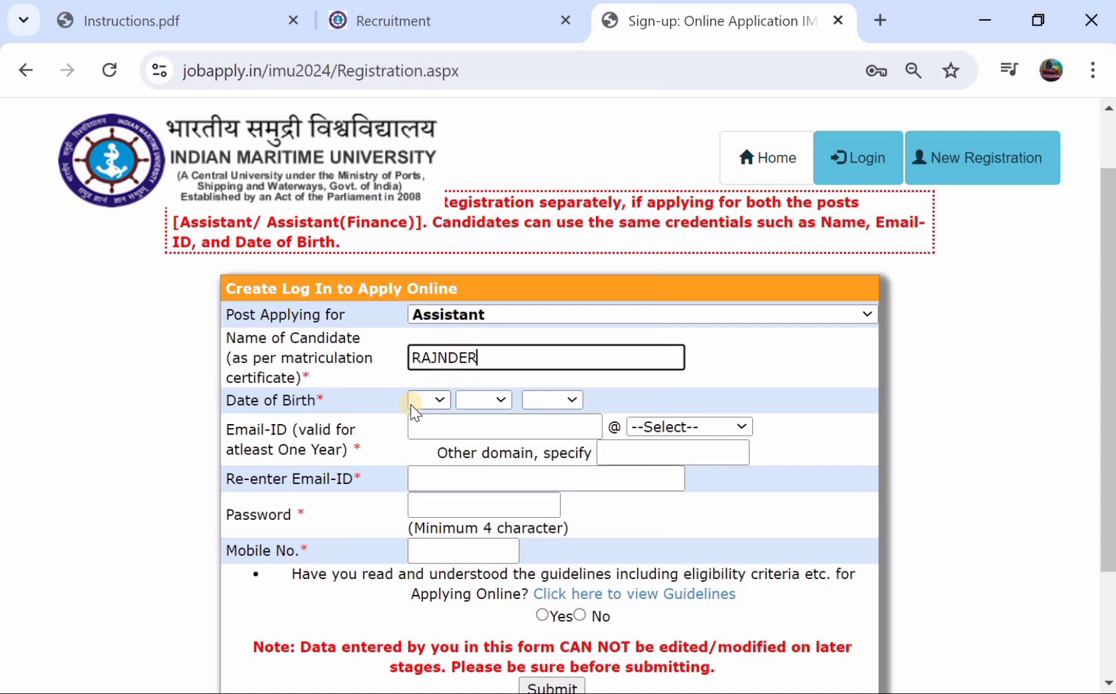
pyautogui.click(411, 405)
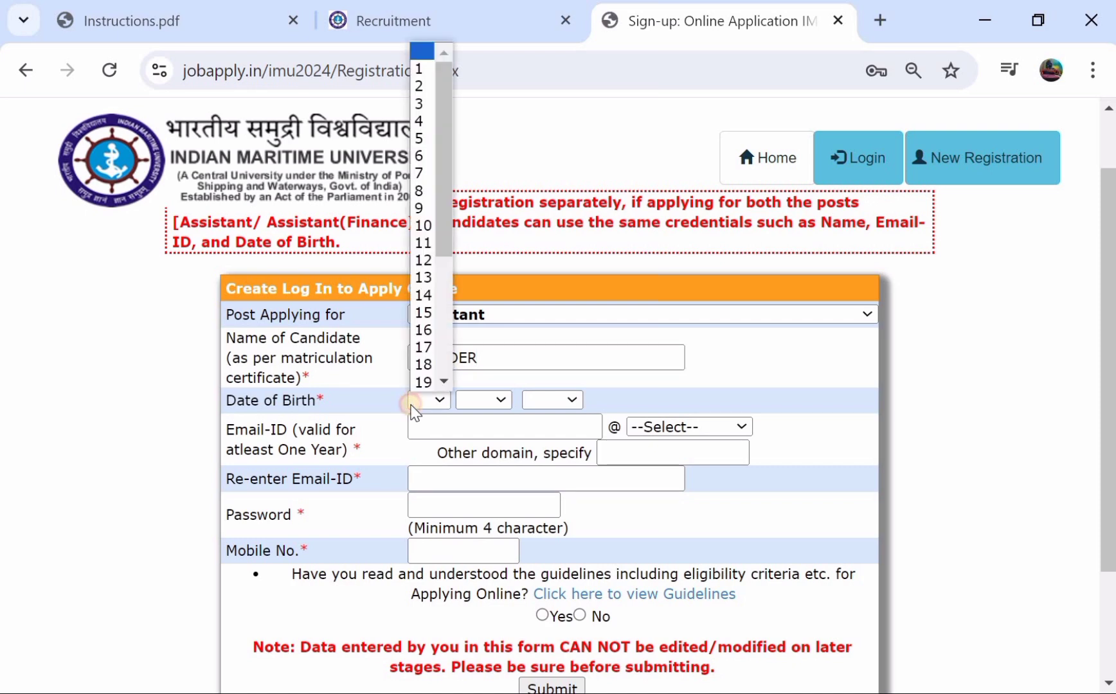
pyautogui.click(479, 399)
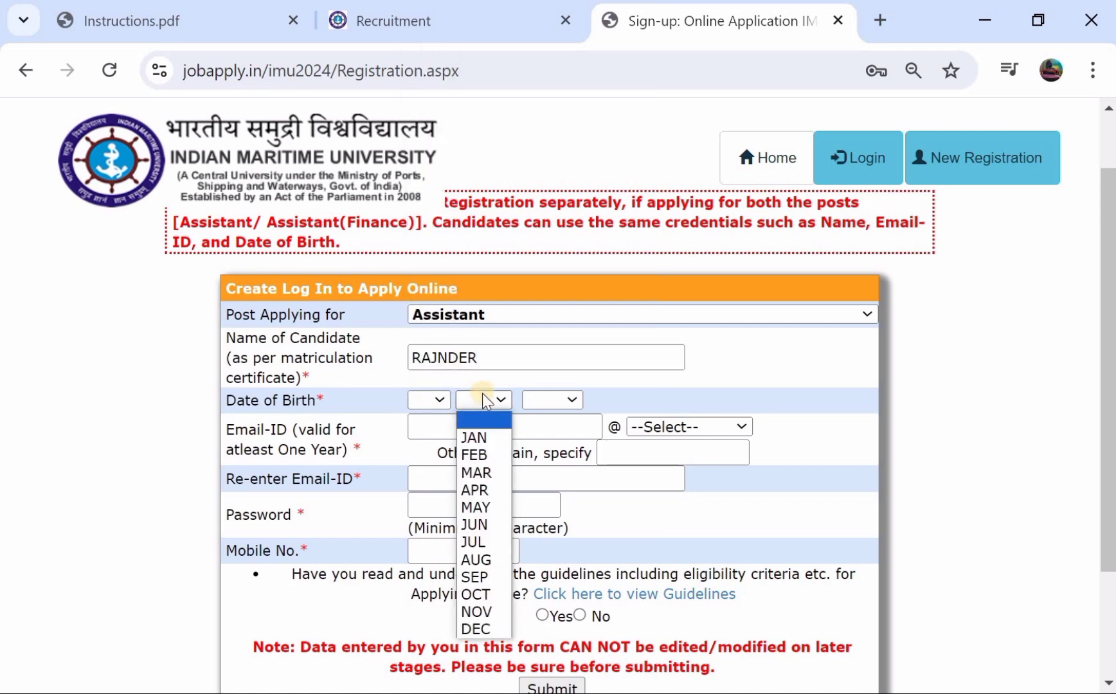
pyautogui.click(554, 394)
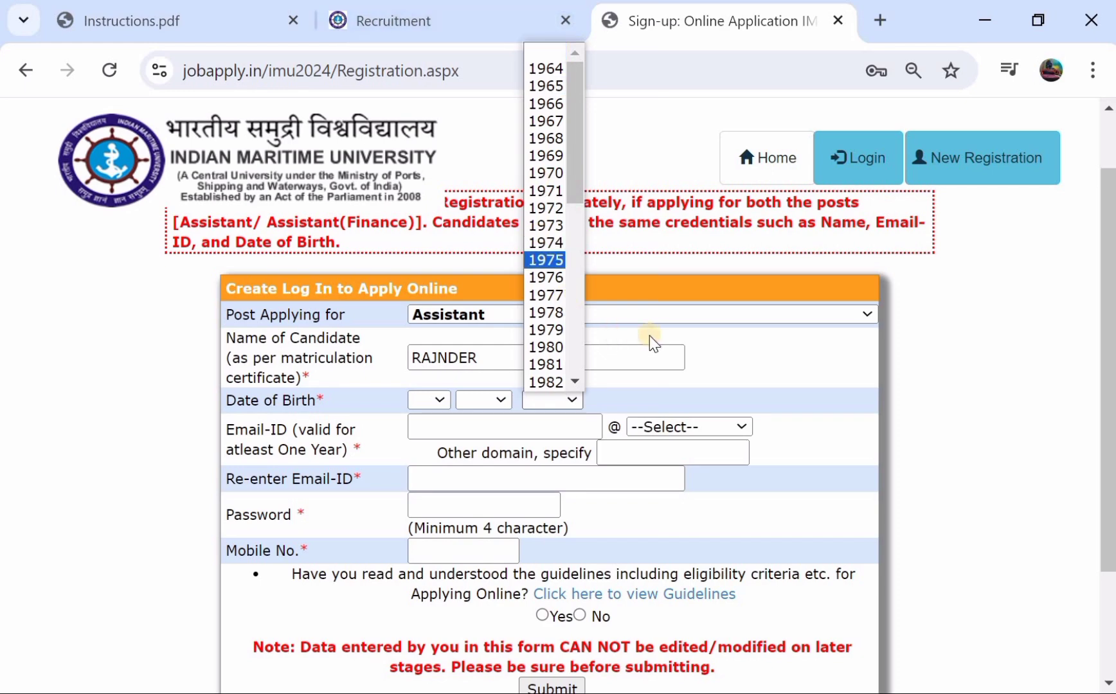
pyautogui.click(724, 334)
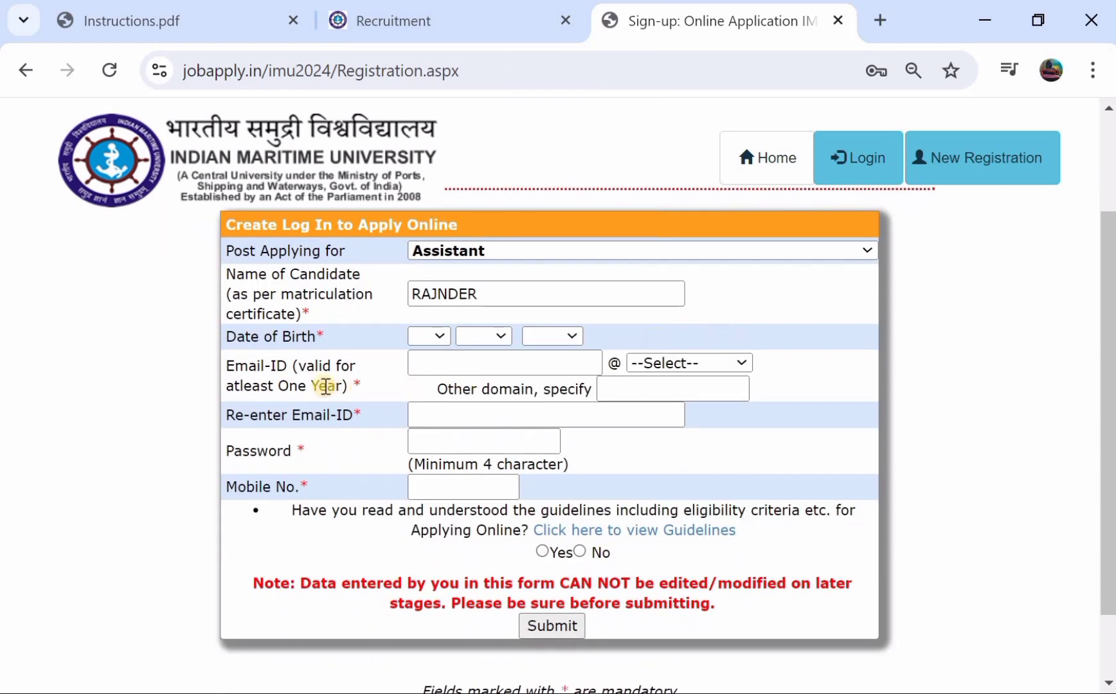
pyautogui.click(451, 363)
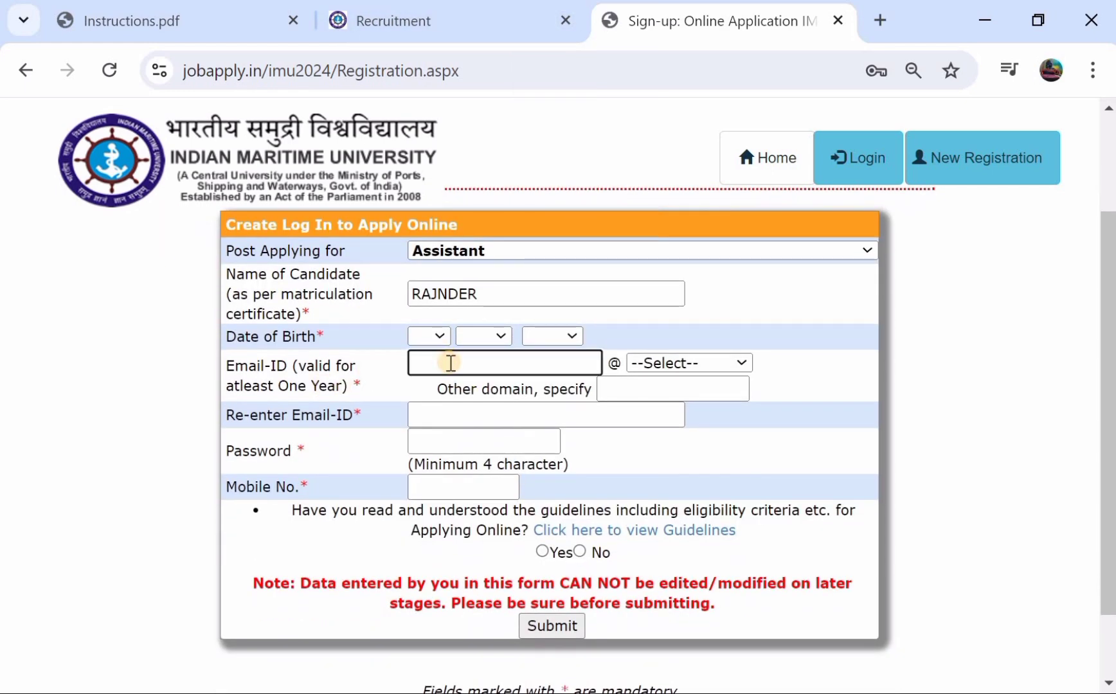
# - Enter the candidate's e-mail address with the gmail.com domain and confirm it
pyautogui.click(649, 361)
pyautogui.click(648, 397)
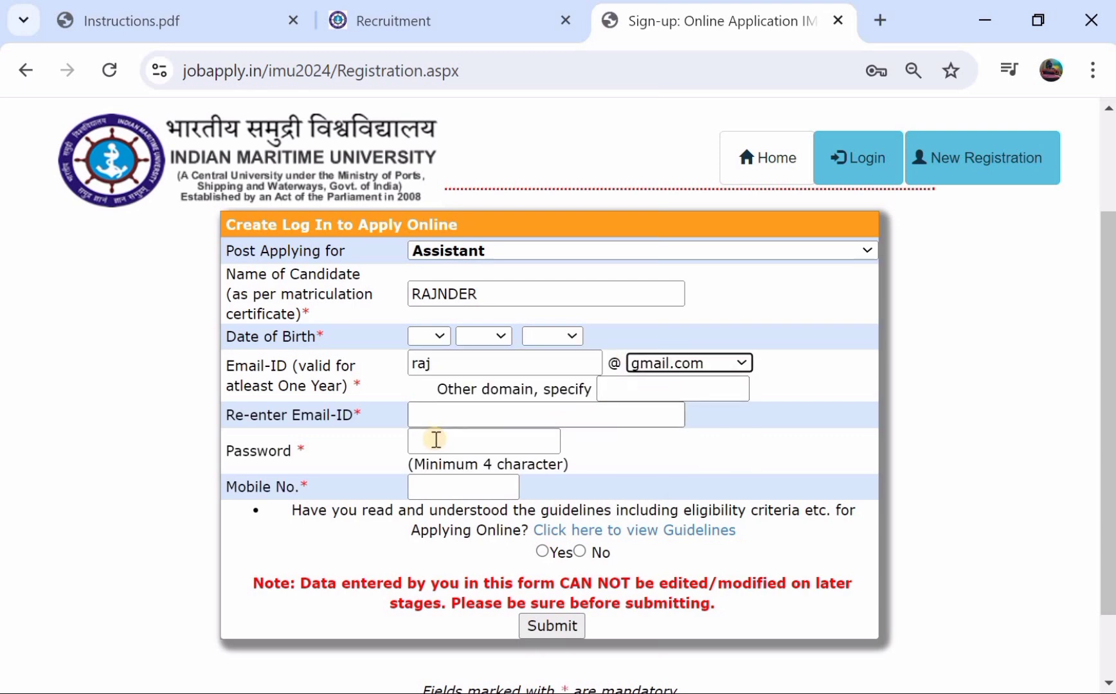
pyautogui.click(451, 409)
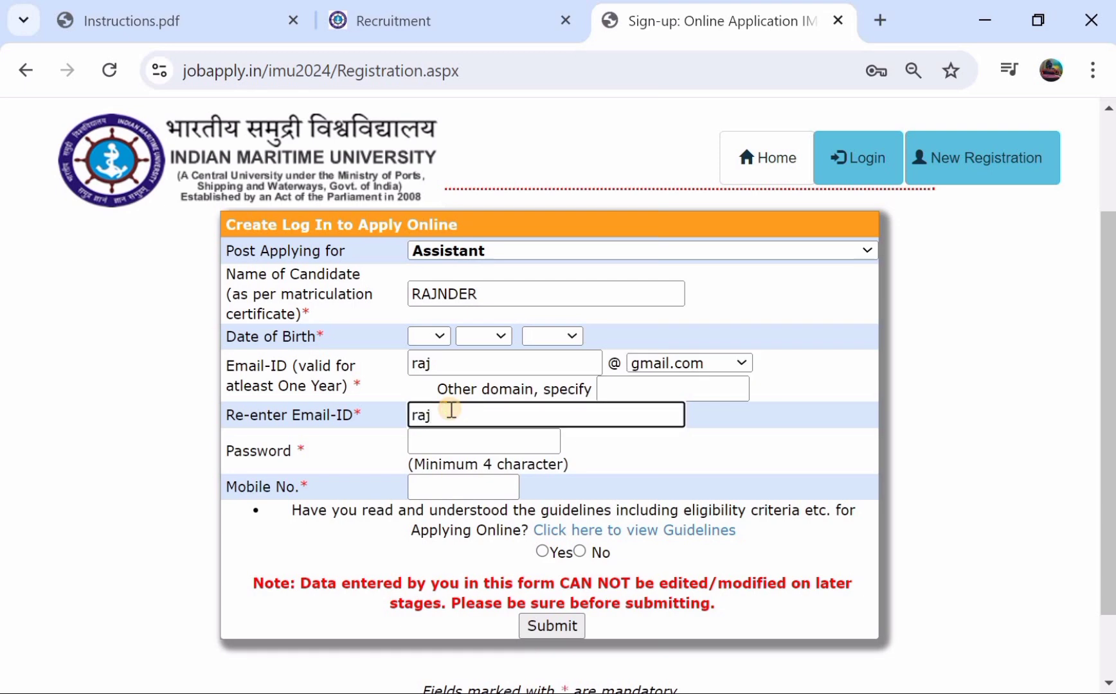
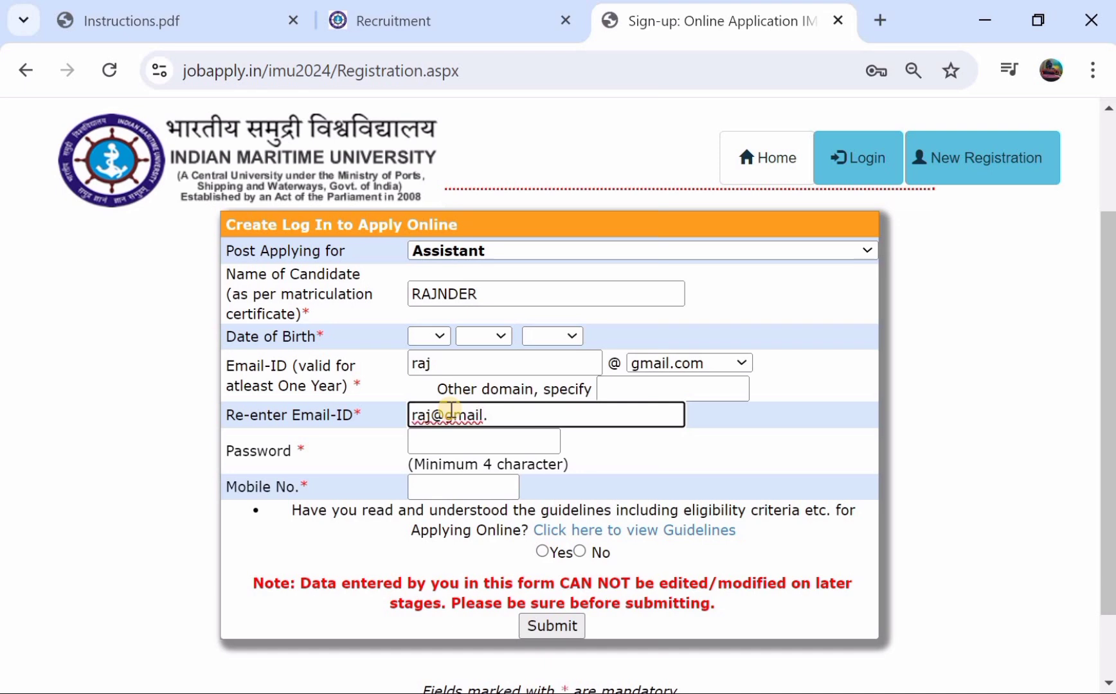
# - Set the account password for the registration
pyautogui.scroll(-1, 450, 410)
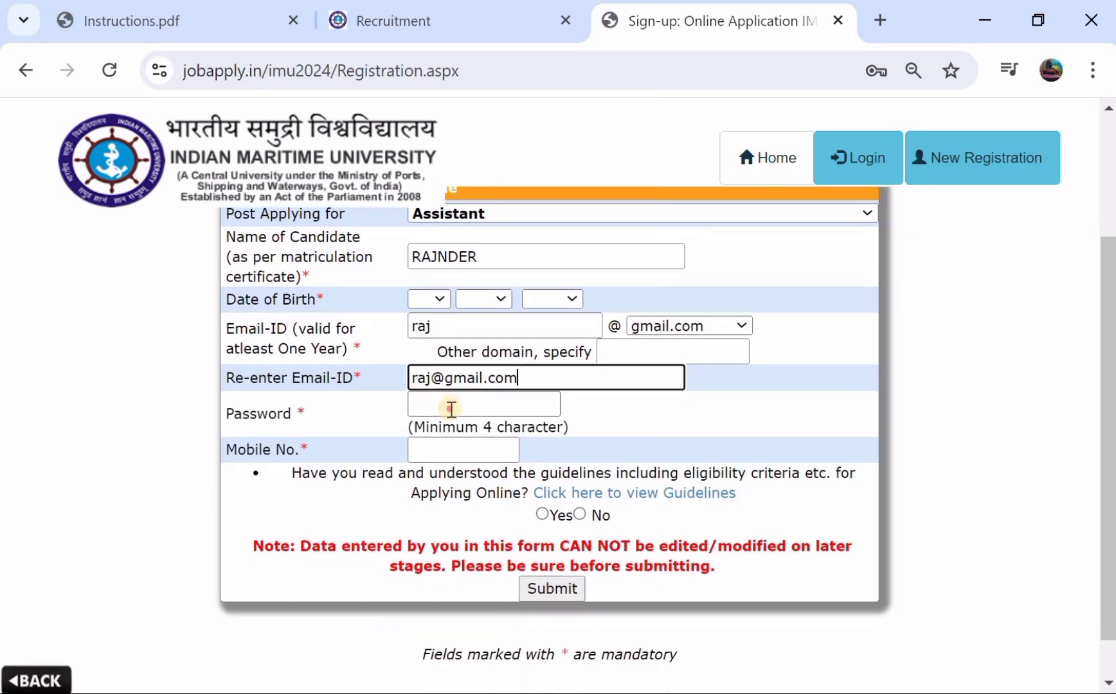
pyautogui.click(450, 409)
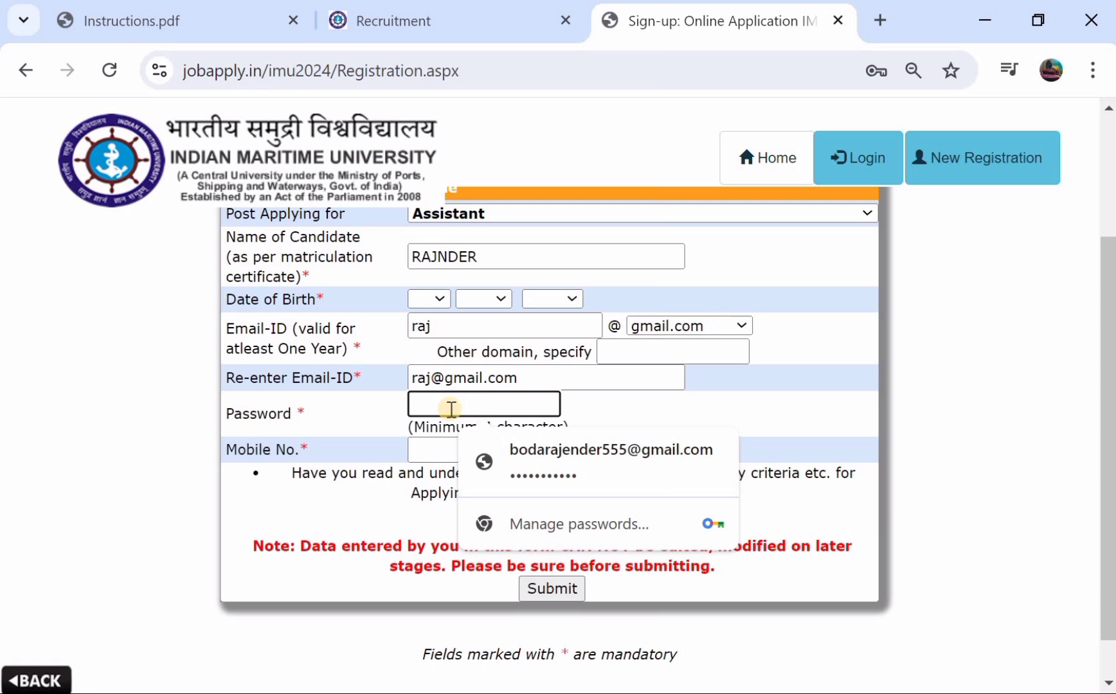
pyautogui.write('r')
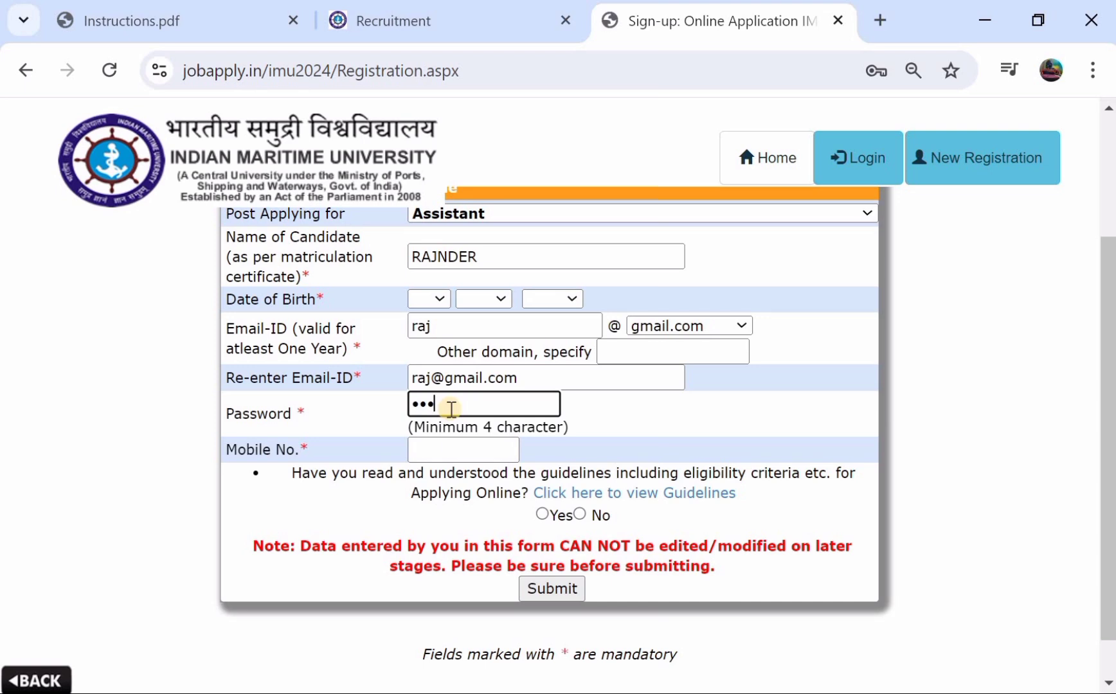
pyautogui.click(432, 445)
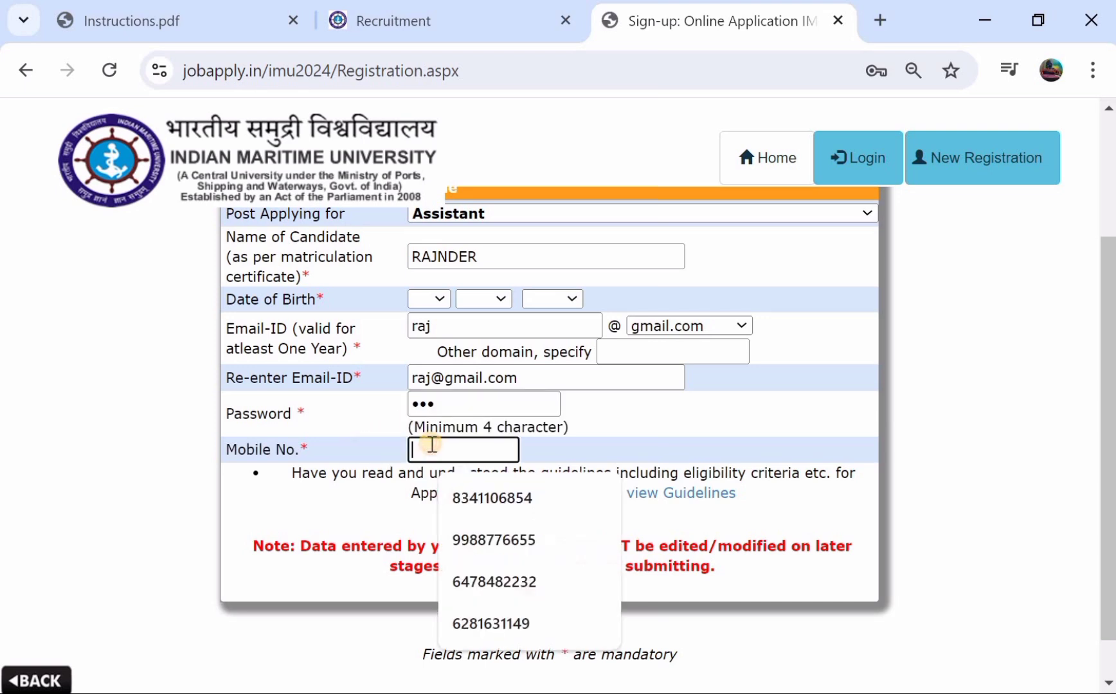
pyautogui.click(651, 428)
# - Answer Yes to having read the guidelines and submit the registration
pyautogui.scroll(-1, 651, 428)
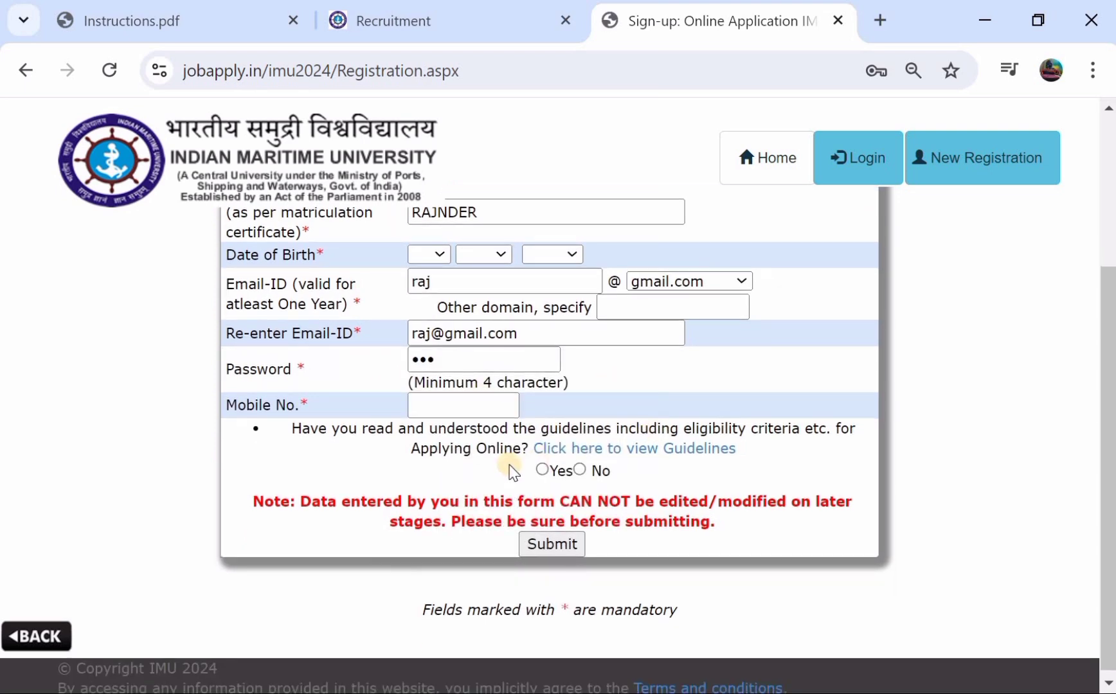
pyautogui.click(543, 470)
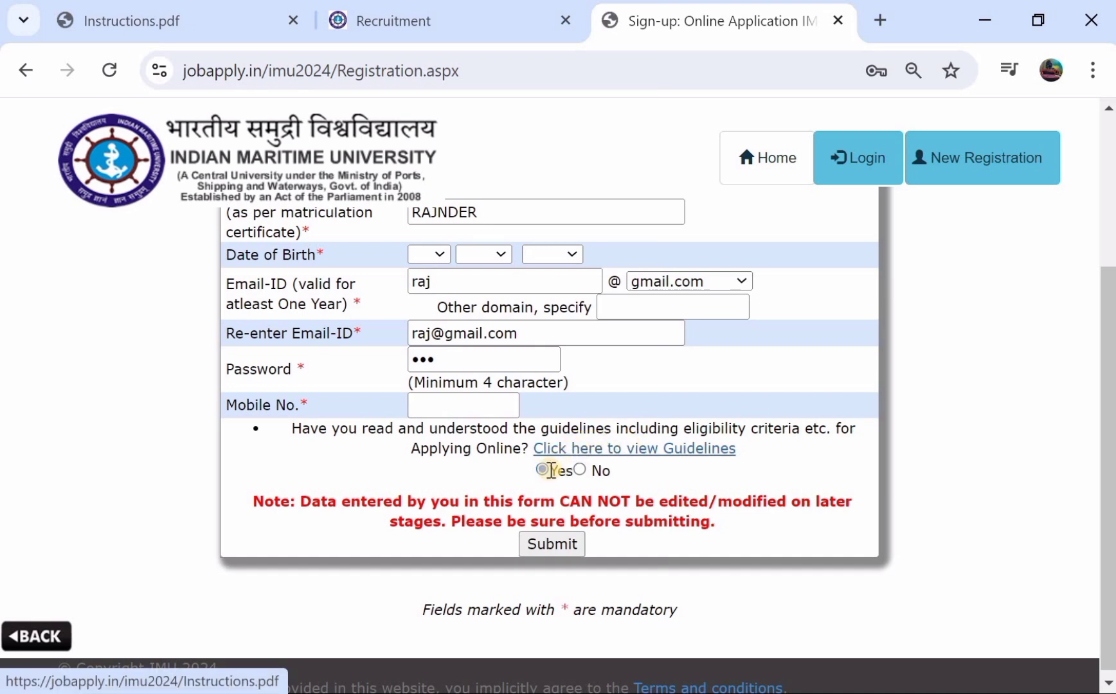
pyautogui.scroll(-1, 547, 472)
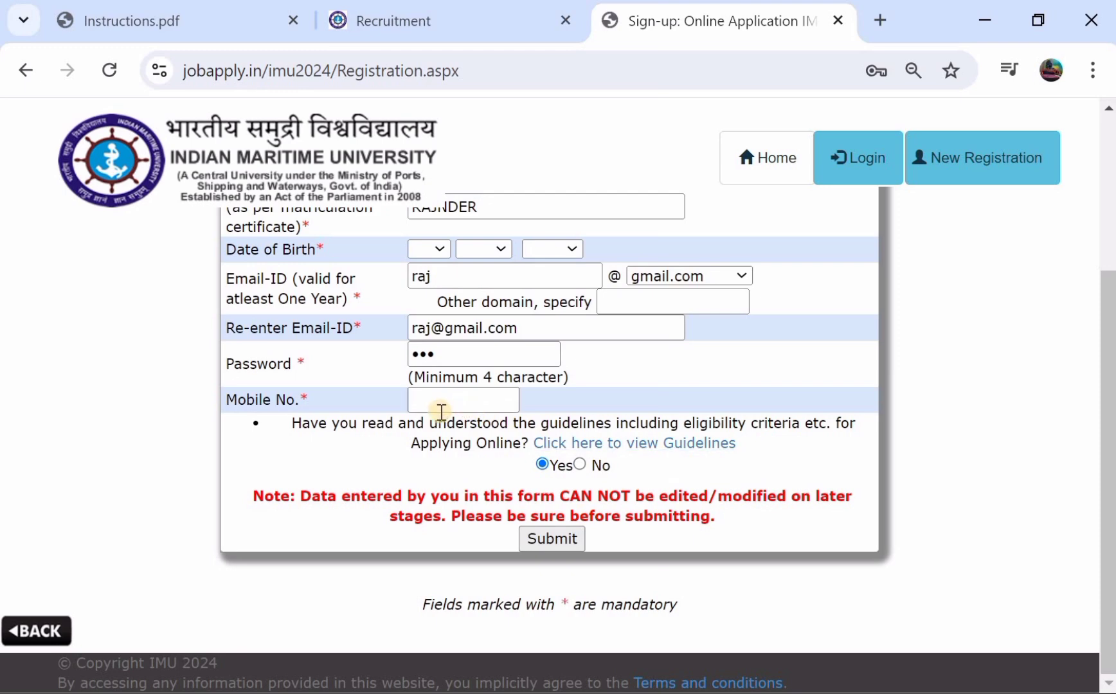
pyautogui.scroll(1, 439, 411)
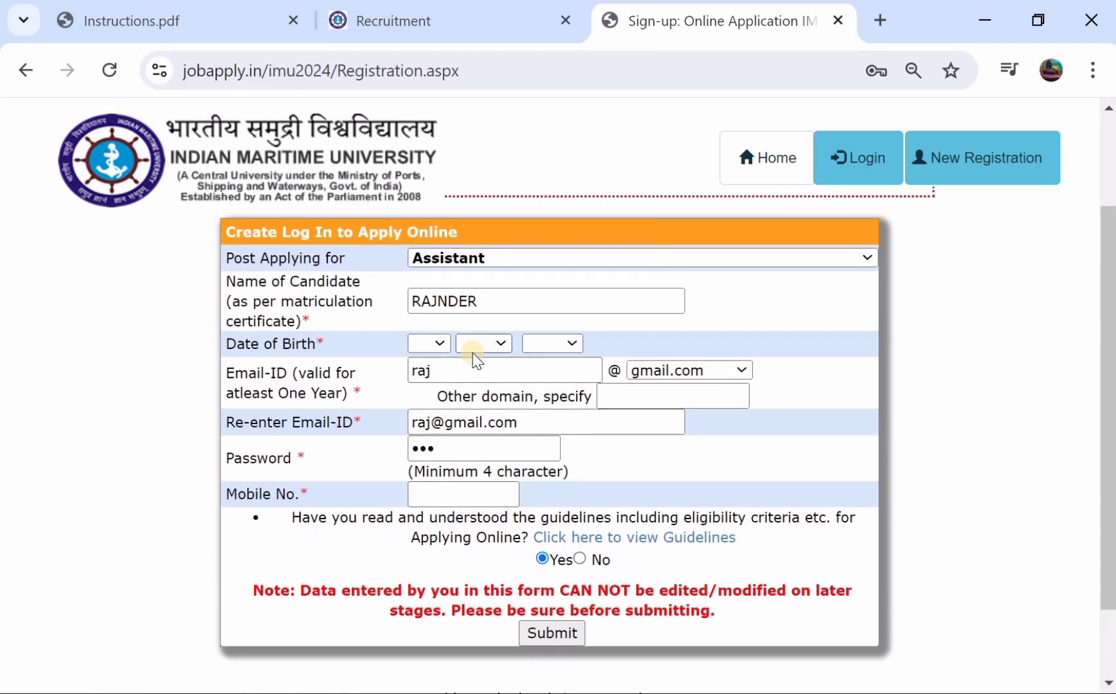
pyautogui.scroll(-1, 549, 475)
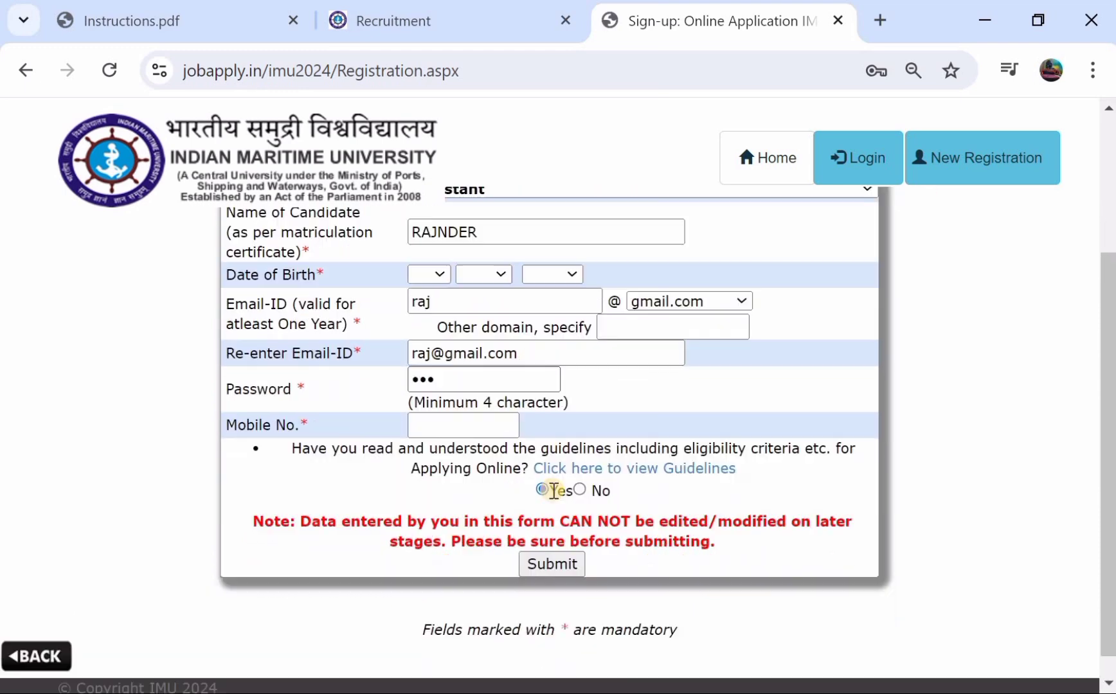
pyautogui.click(554, 491)
pyautogui.click(553, 564)
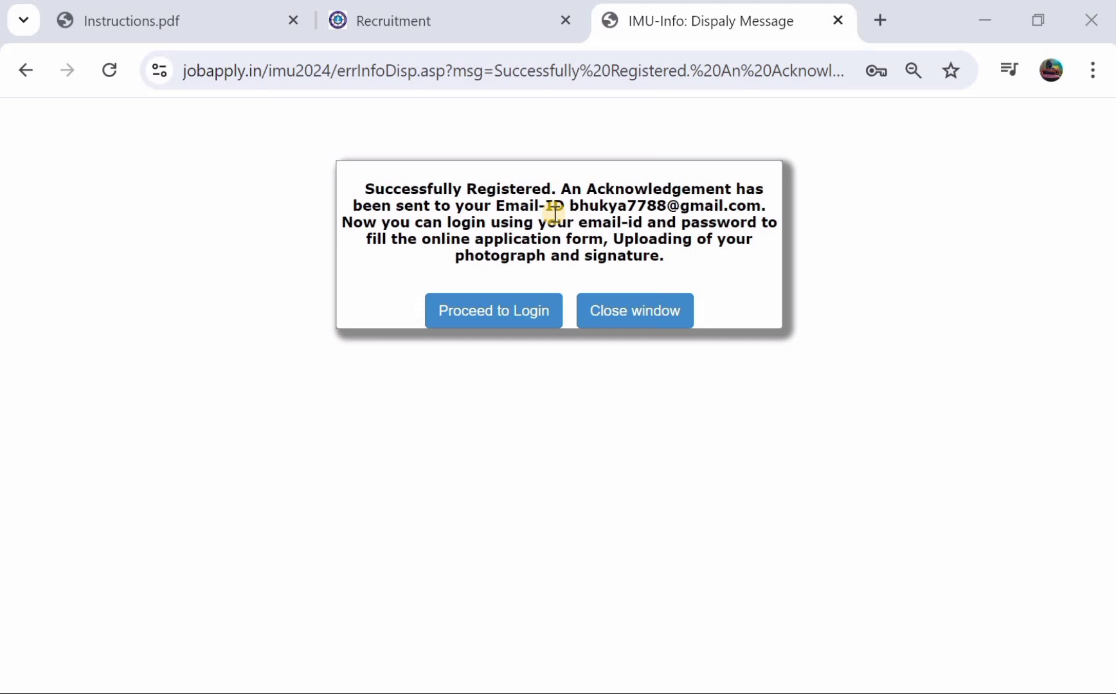
# - Go to the login page, select Assistant as the post, and log in with the saved password
pyautogui.click(489, 313)
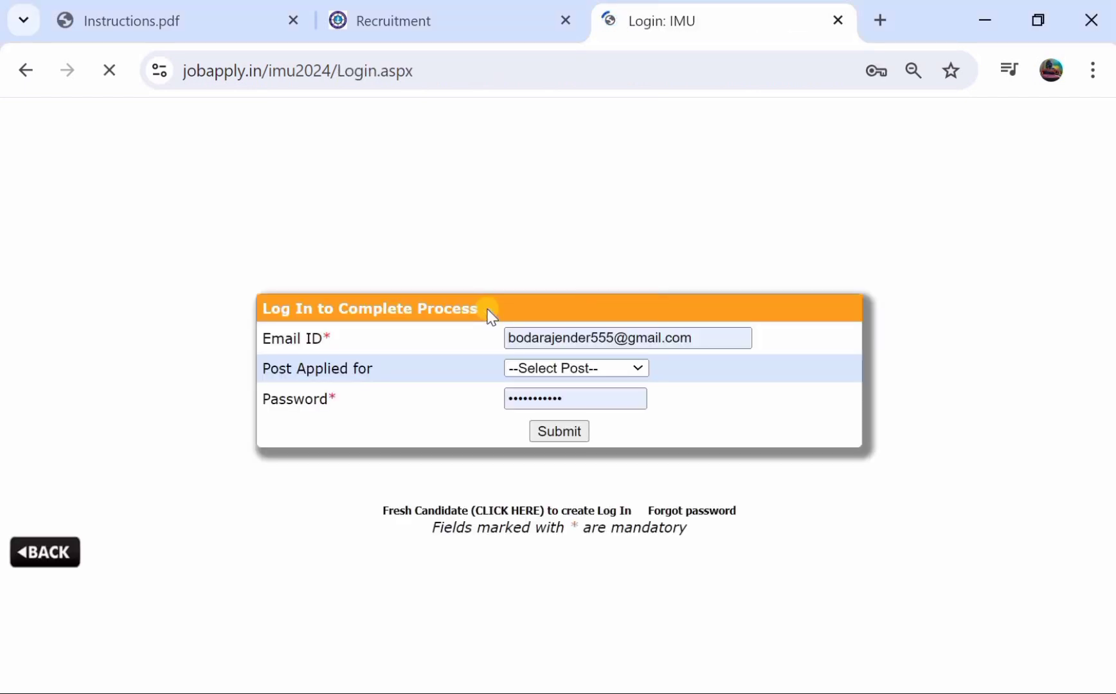
pyautogui.click(558, 367)
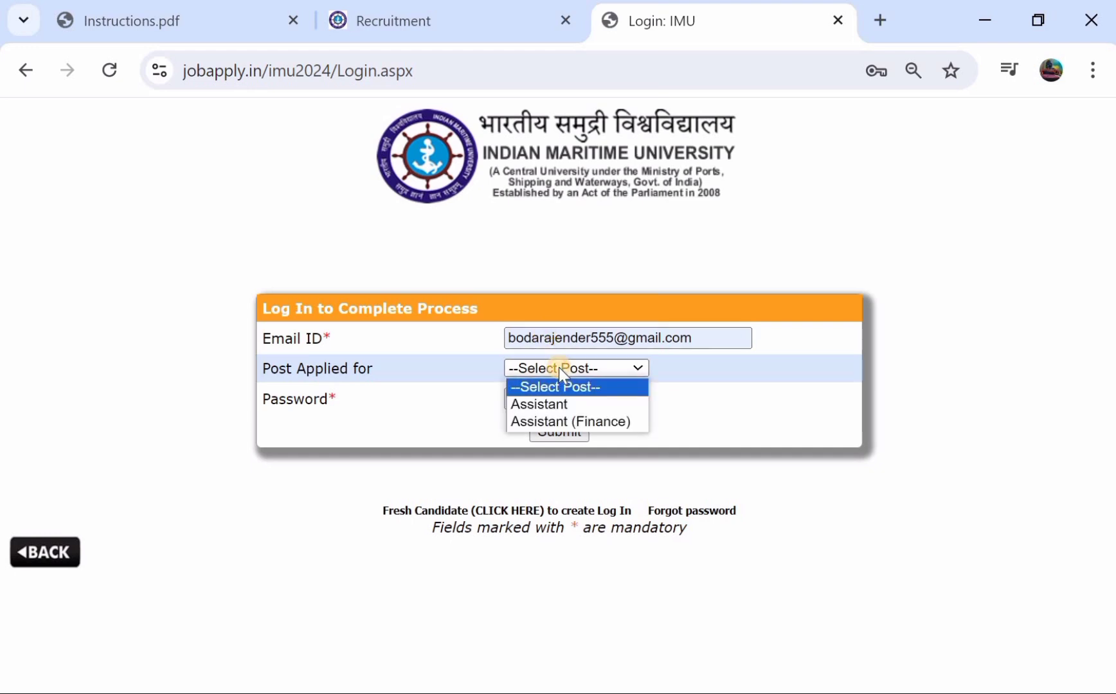
pyautogui.click(557, 404)
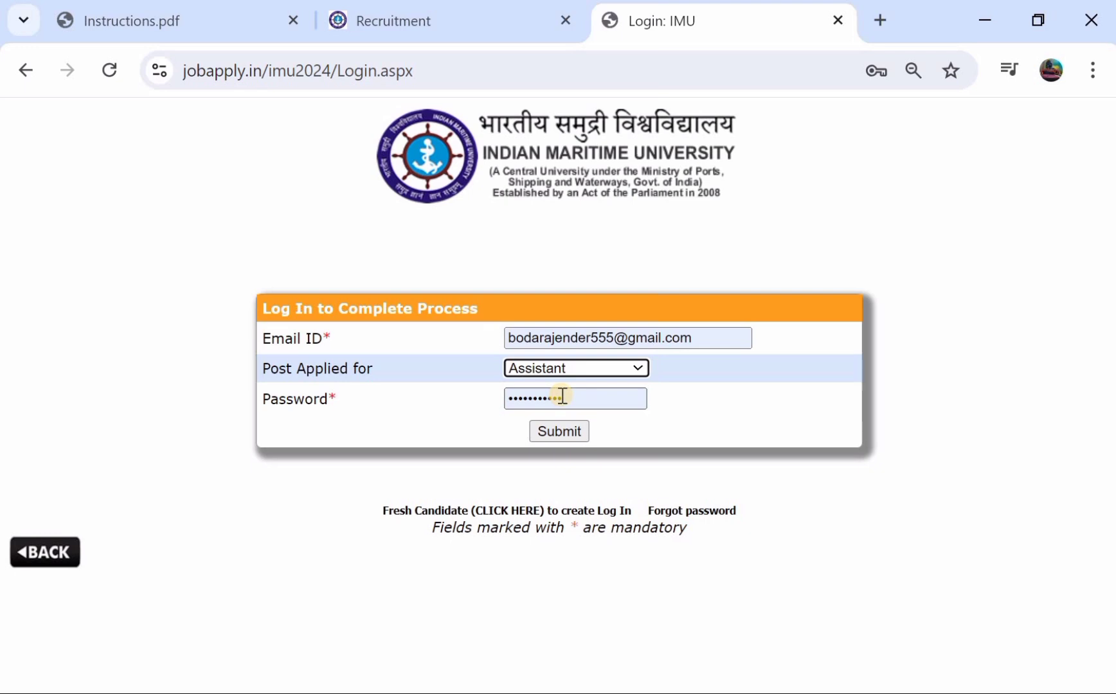
pyautogui.click(564, 430)
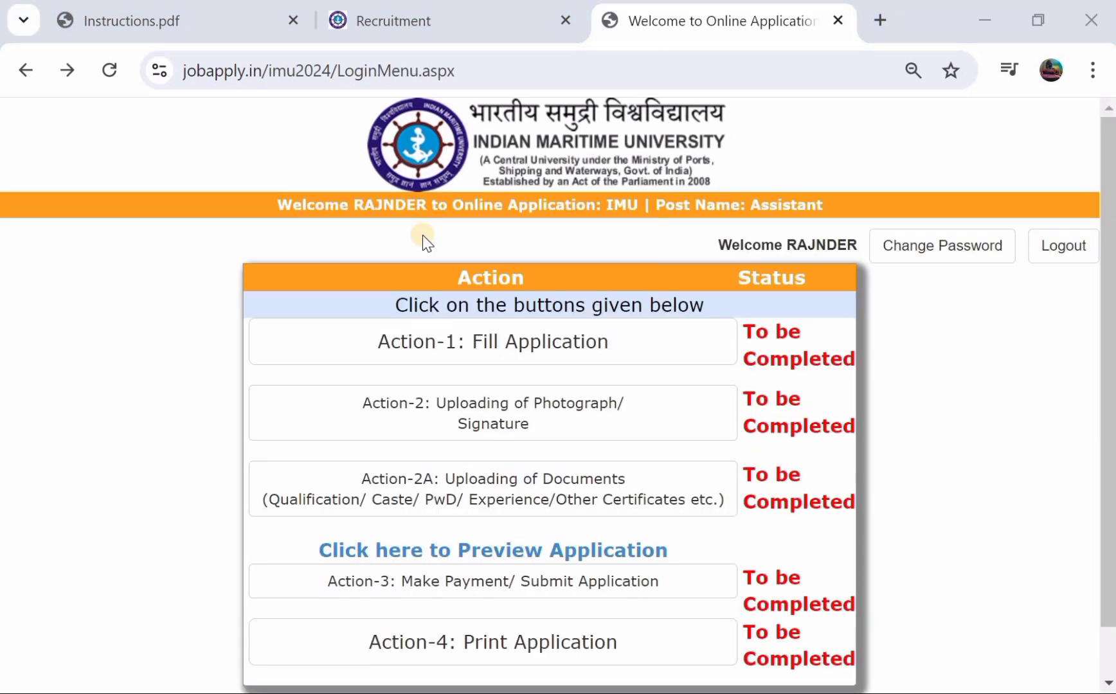
# - Start the application's personal details and set the candidate's title to Mr
pyautogui.click(518, 351)
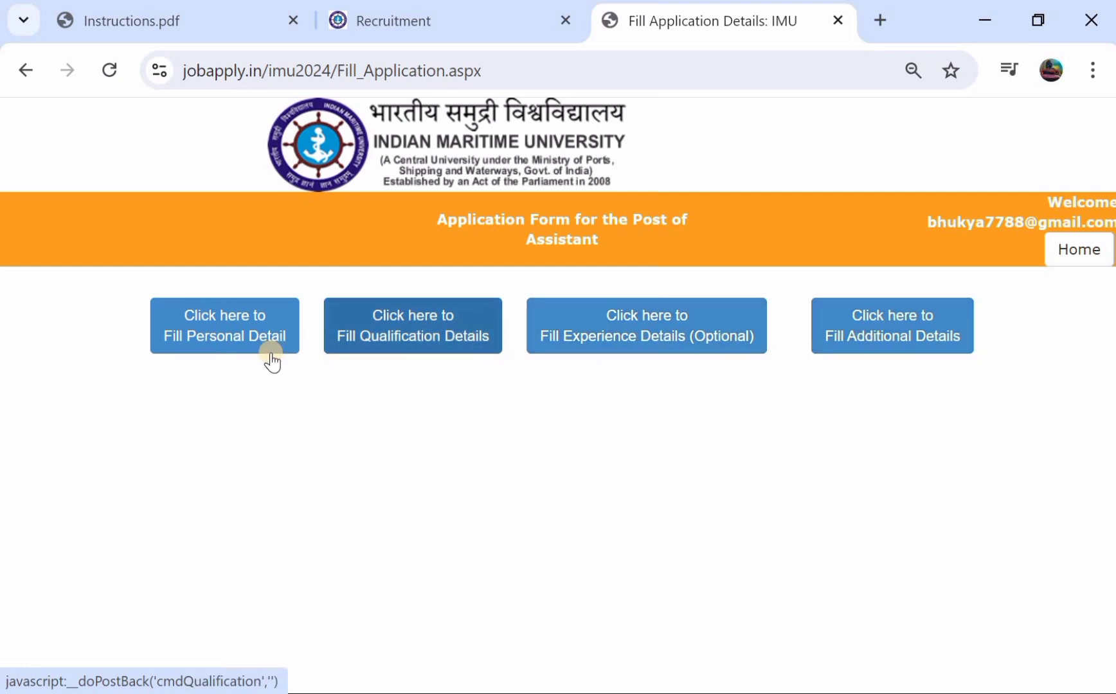
pyautogui.click(219, 342)
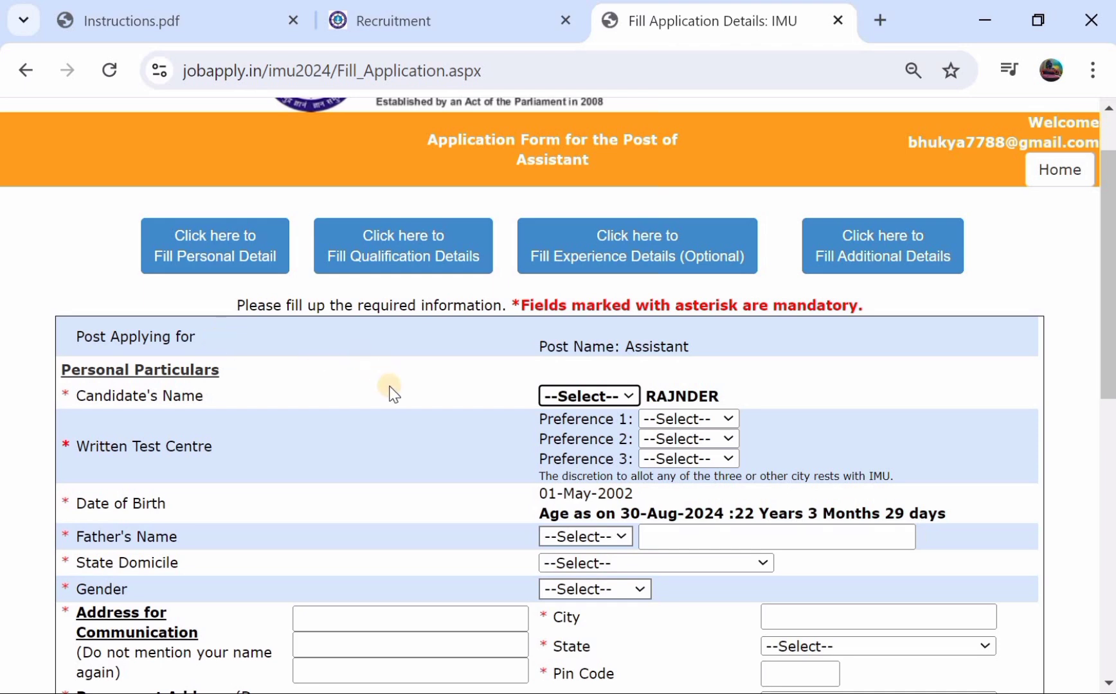
pyautogui.scroll(-1, 389, 391)
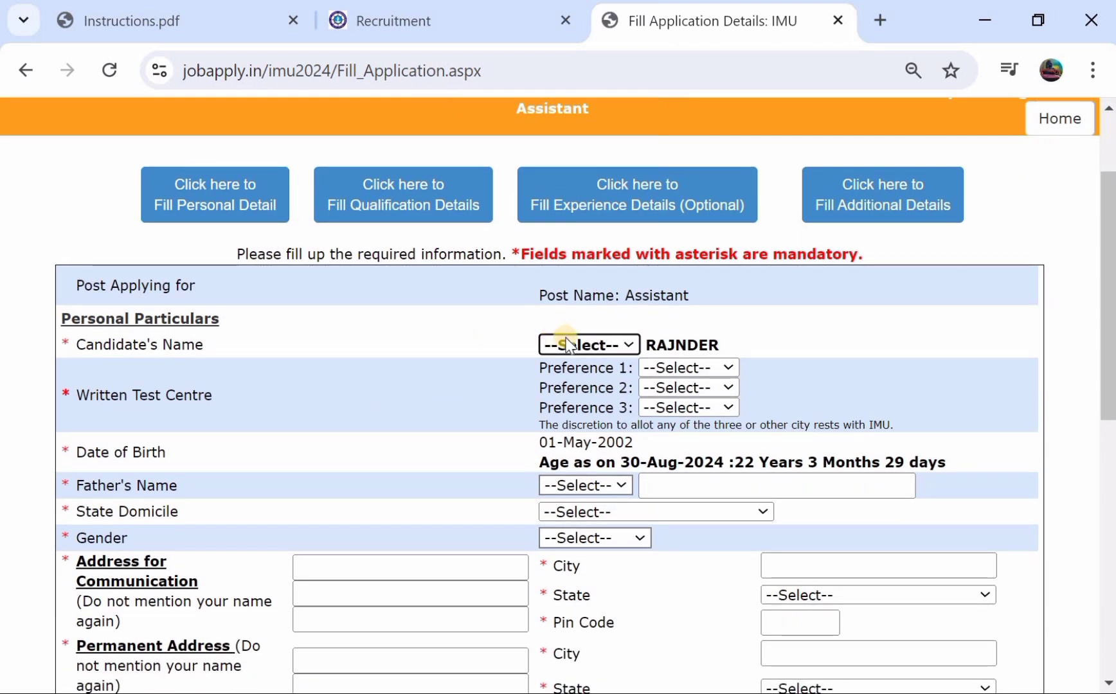
pyautogui.click(567, 347)
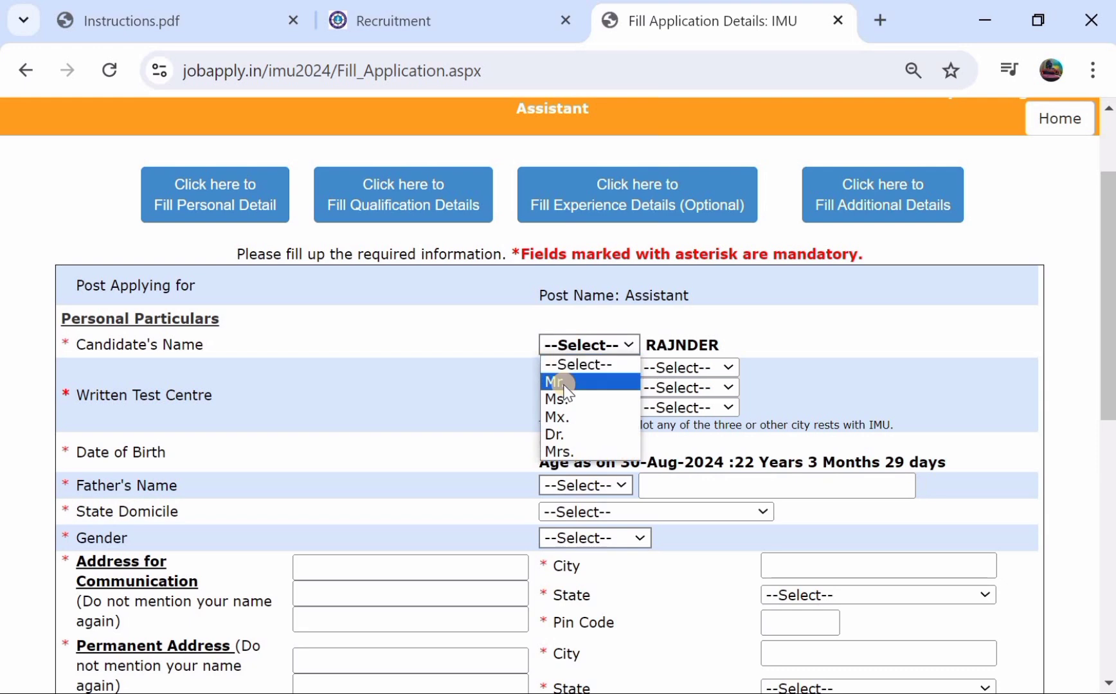
pyautogui.click(564, 383)
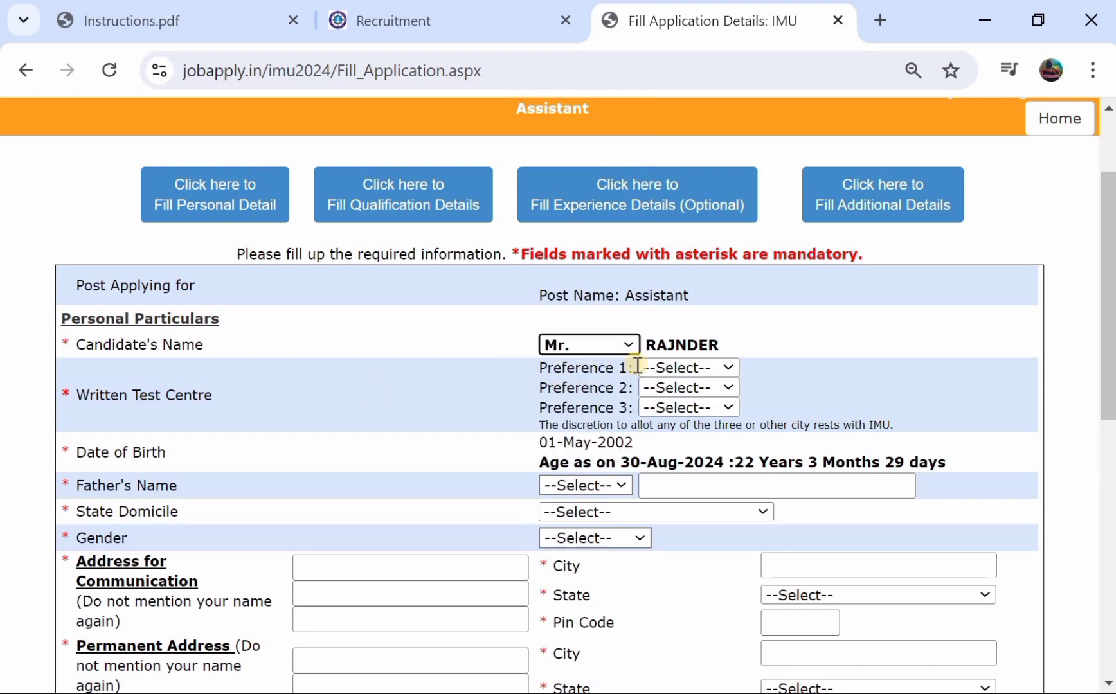
# - Choose Hyderabad, Cochin and Chennai as the first, second and third test centres
pyautogui.click(666, 378)
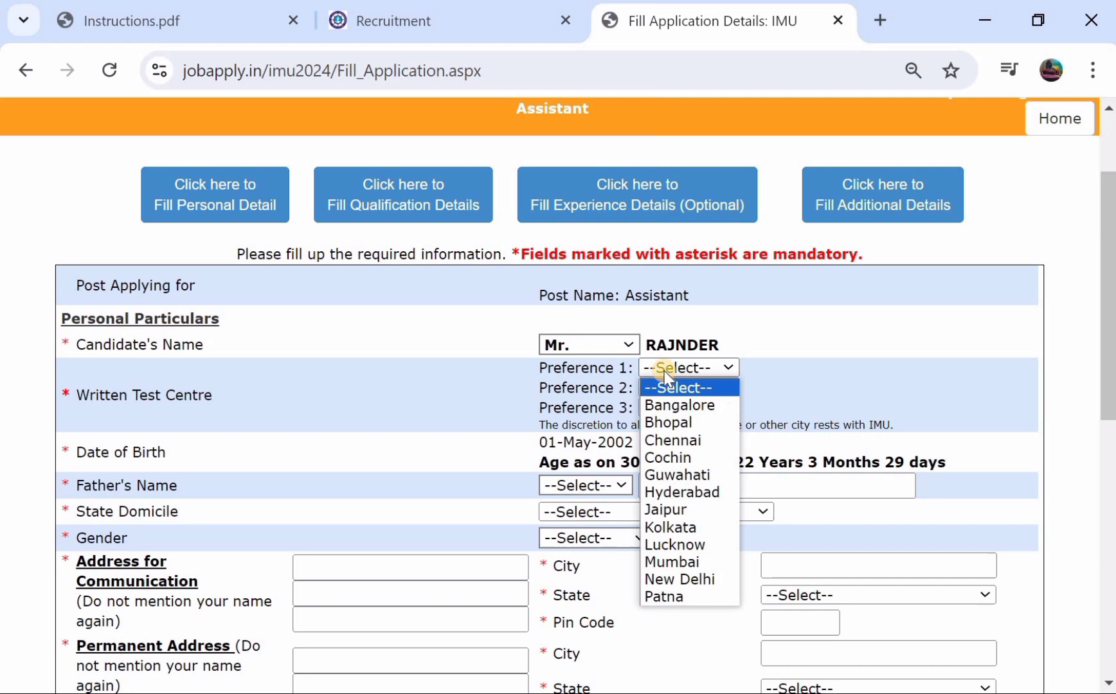
pyautogui.click(675, 496)
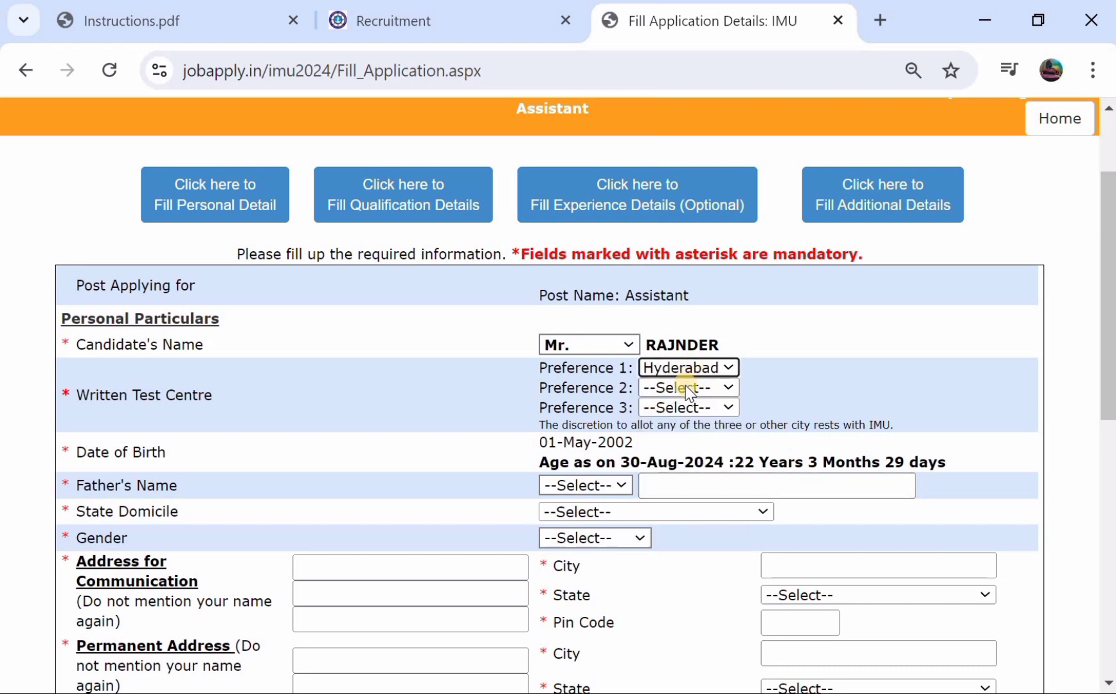
pyautogui.click(685, 387)
pyautogui.click(681, 477)
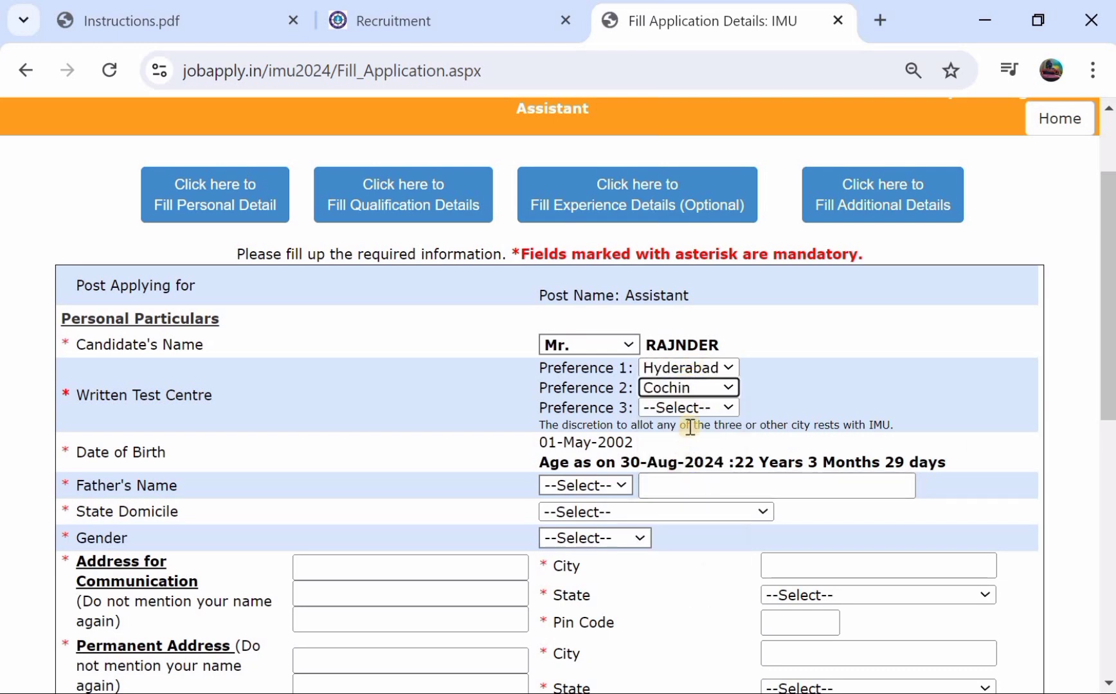
pyautogui.click(688, 409)
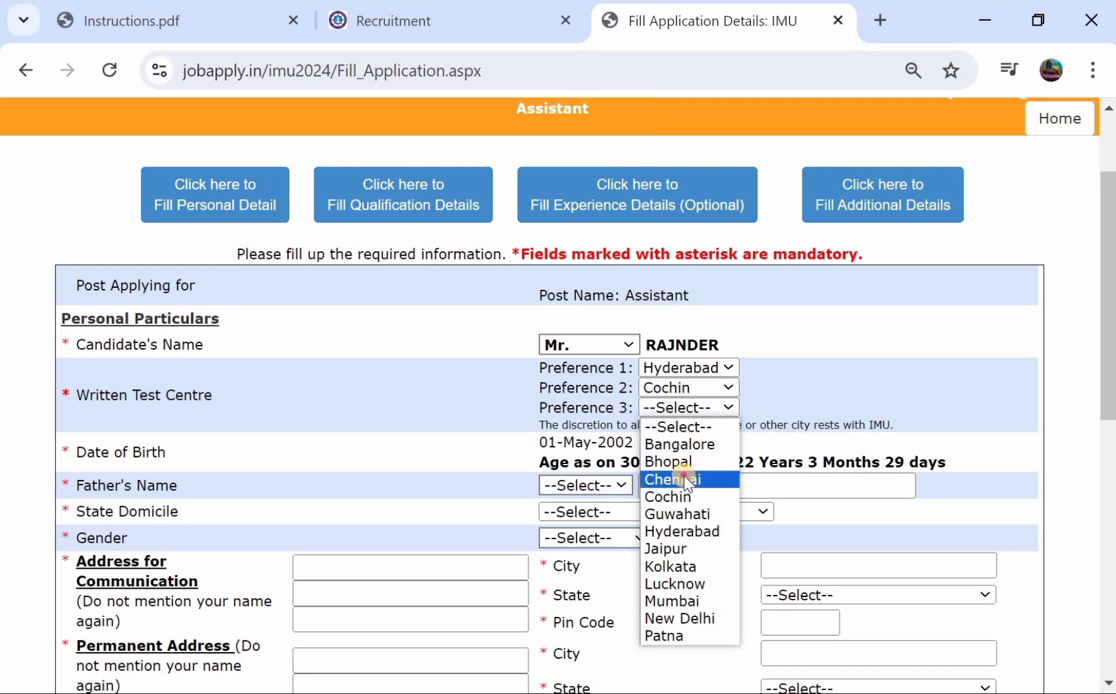
pyautogui.click(606, 459)
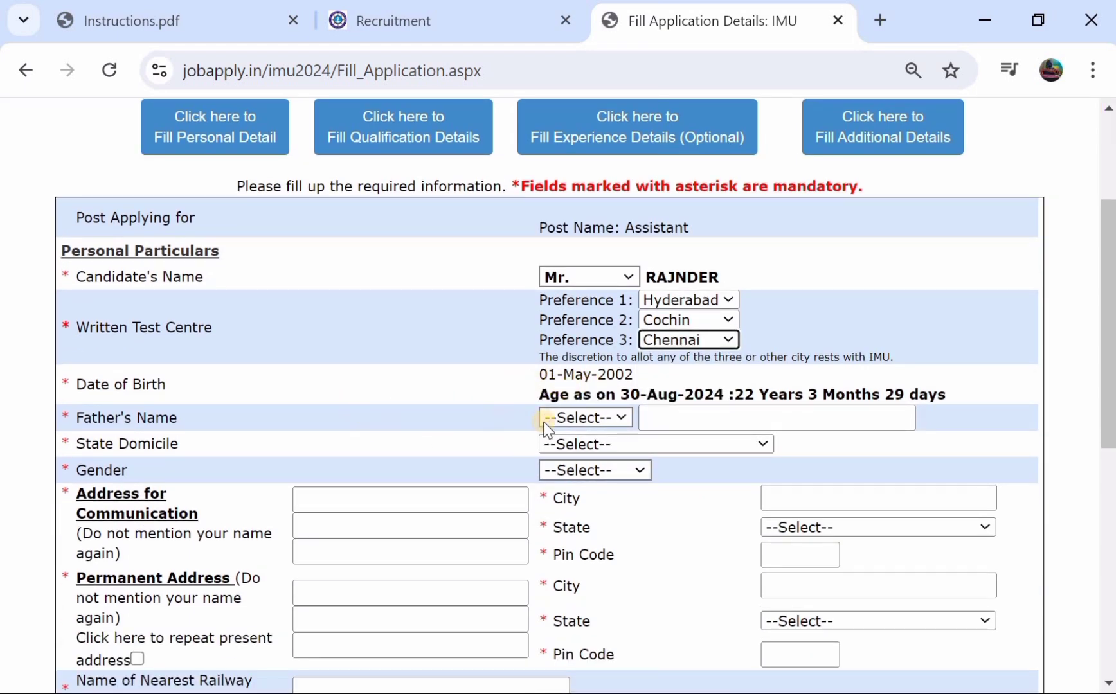
# - Enter the father's title Mr. and name, set Telangana domicile and Female gender
pyautogui.click(570, 429)
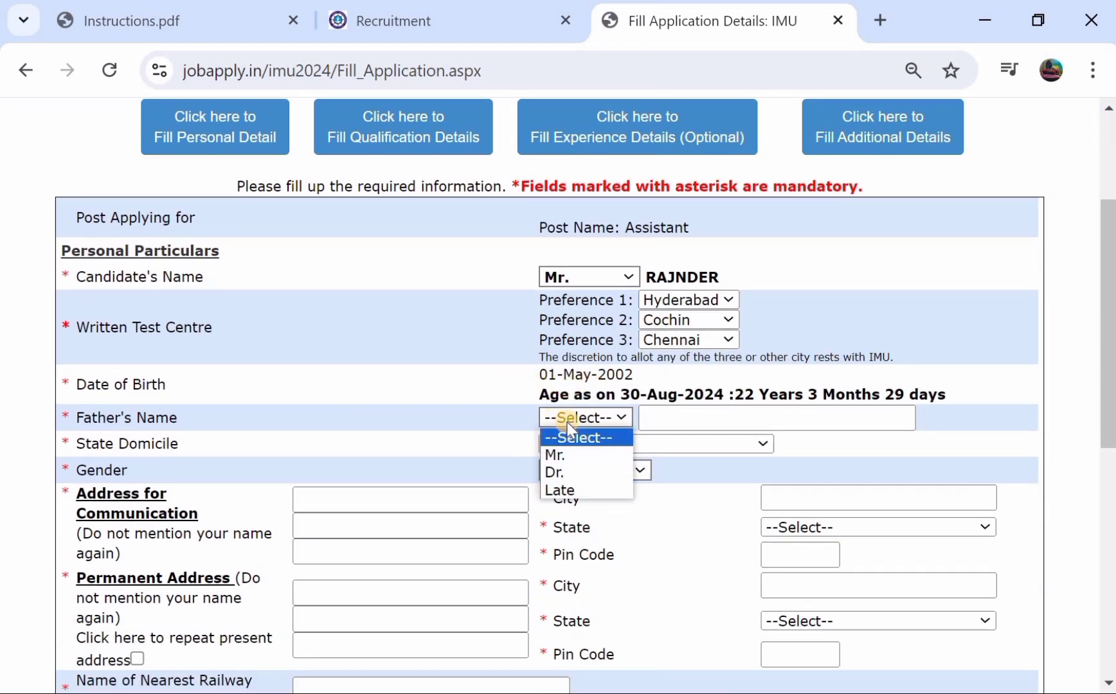
pyautogui.click(567, 456)
pyautogui.click(691, 418)
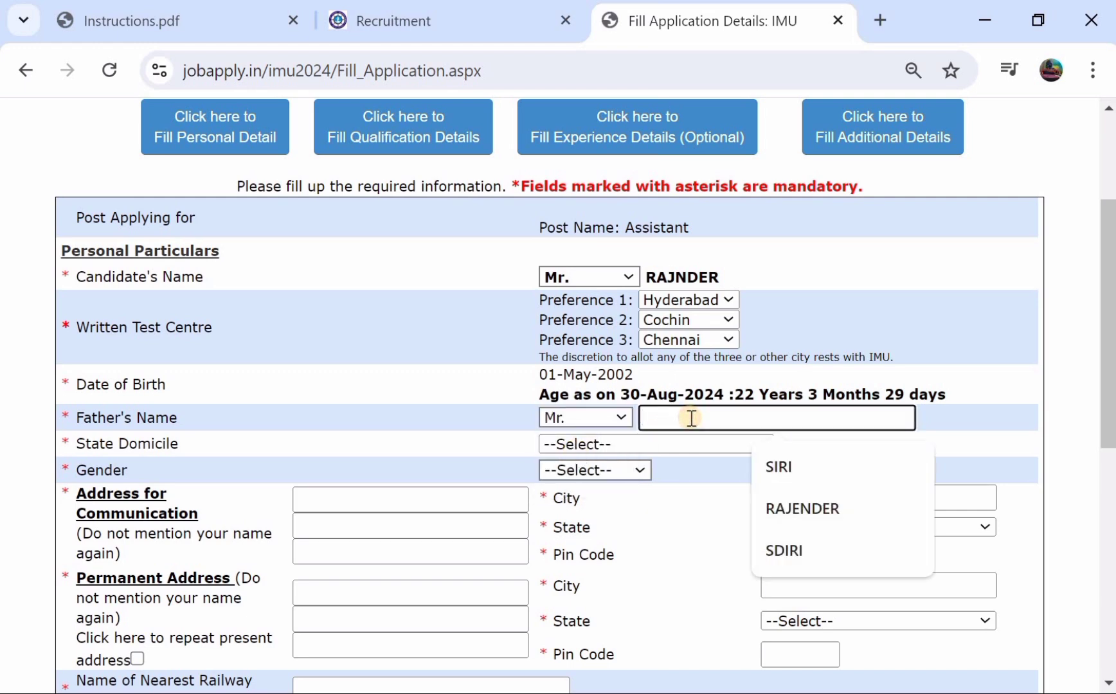
pyautogui.write('SIRI')
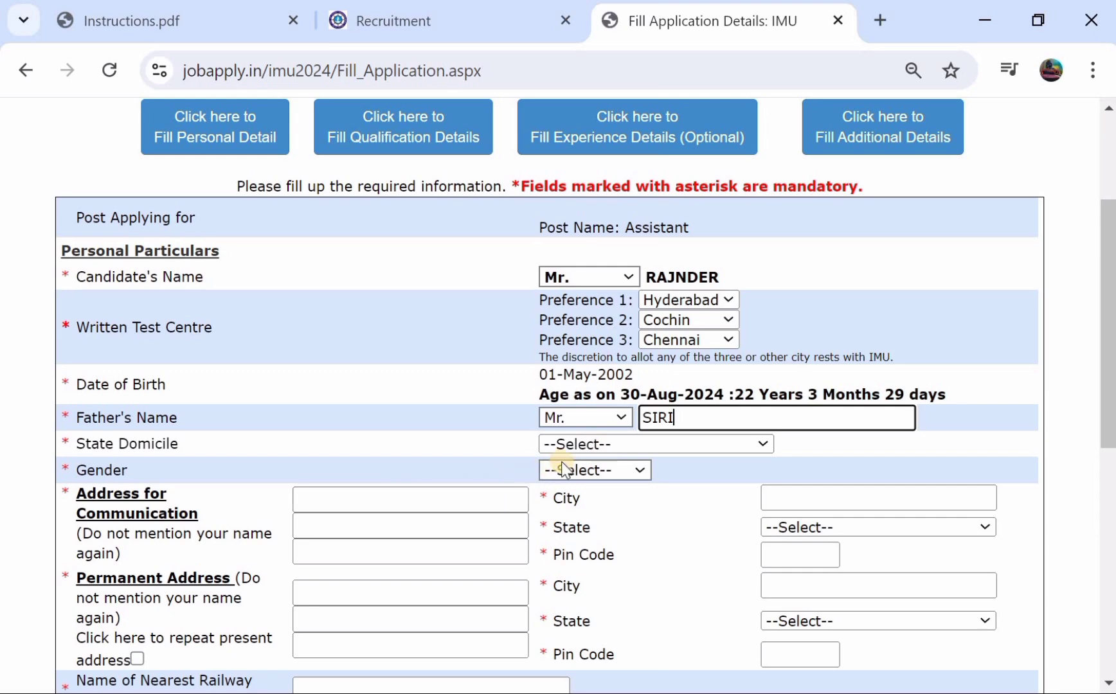
pyautogui.click(594, 443)
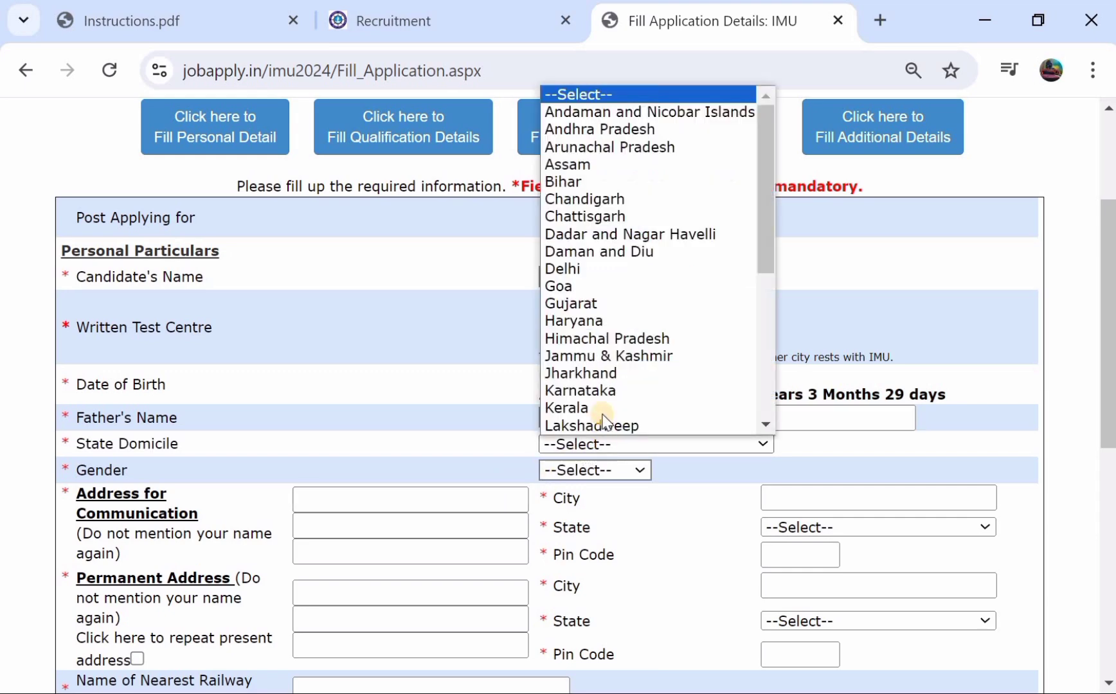
pyautogui.scroll(-1, 603, 418)
pyautogui.scroll(-5, 627, 381)
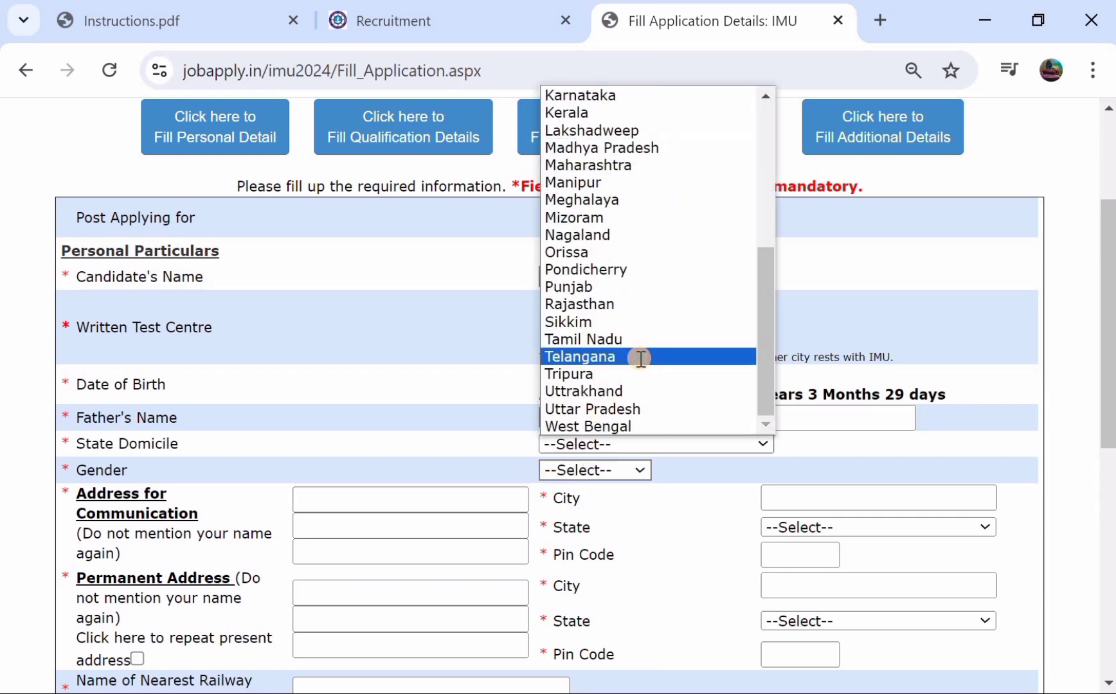
pyautogui.click(635, 361)
pyautogui.click(576, 466)
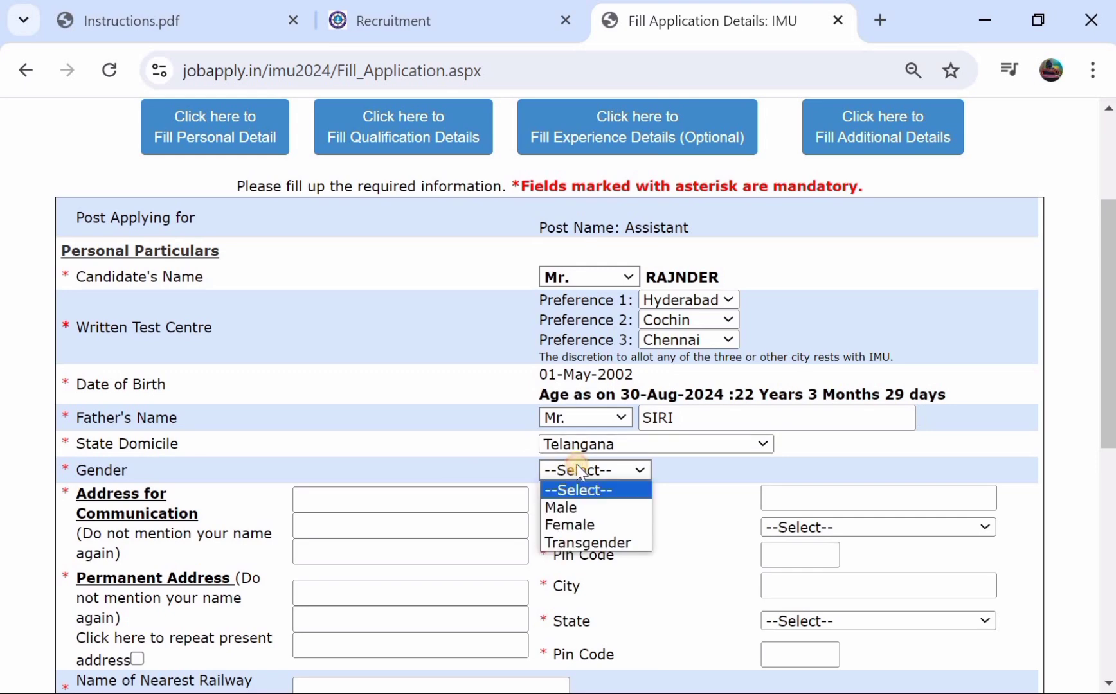
pyautogui.click(571, 526)
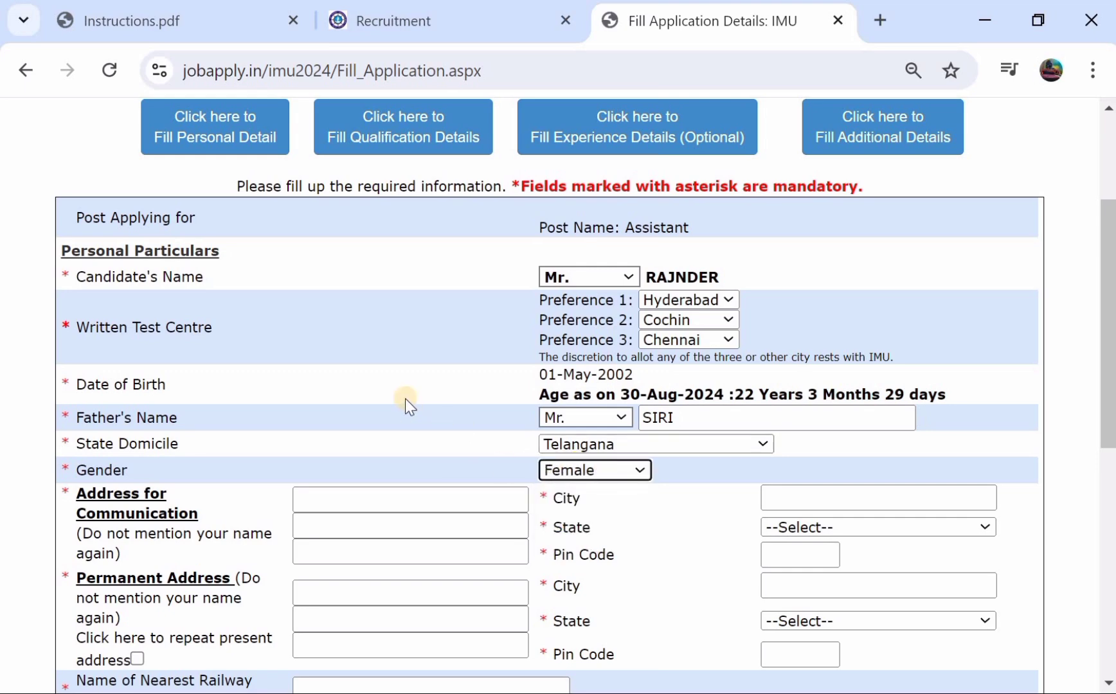
# - Enter the three communication address lines, fixing typos in the third line
pyautogui.scroll(-2, 406, 399)
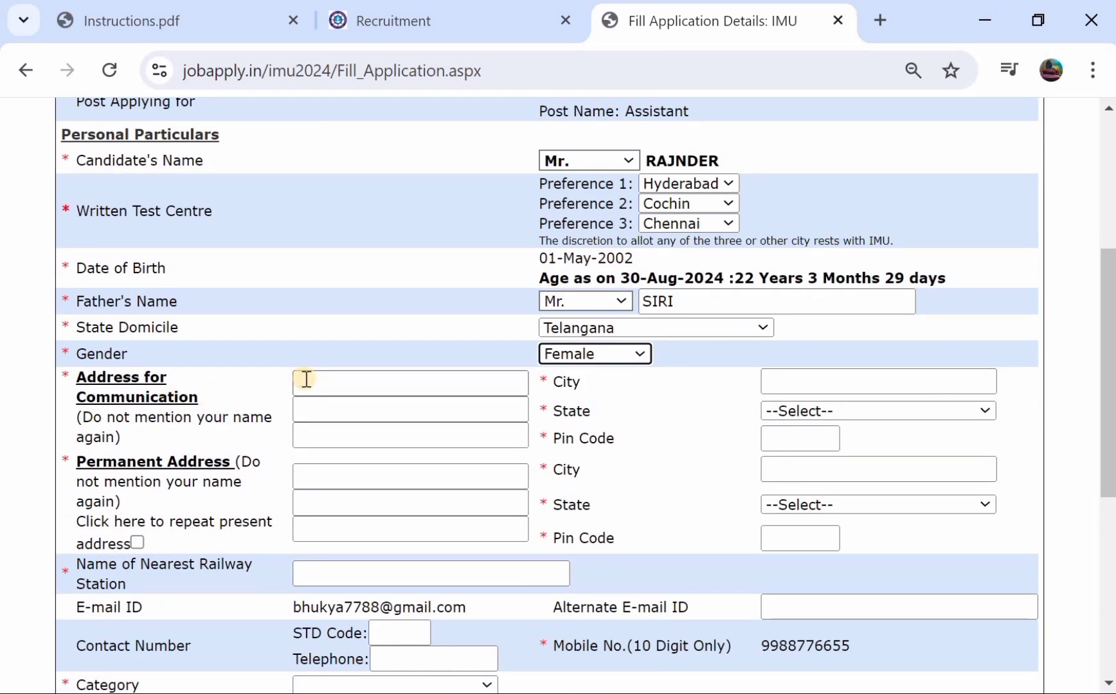
pyautogui.click(344, 381)
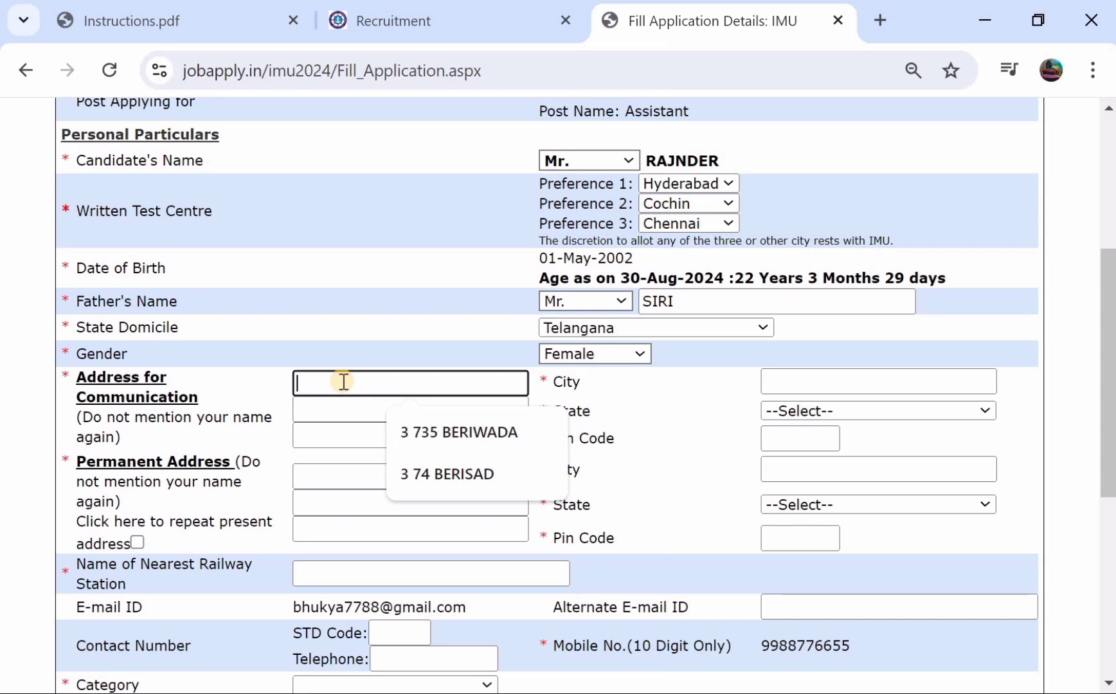
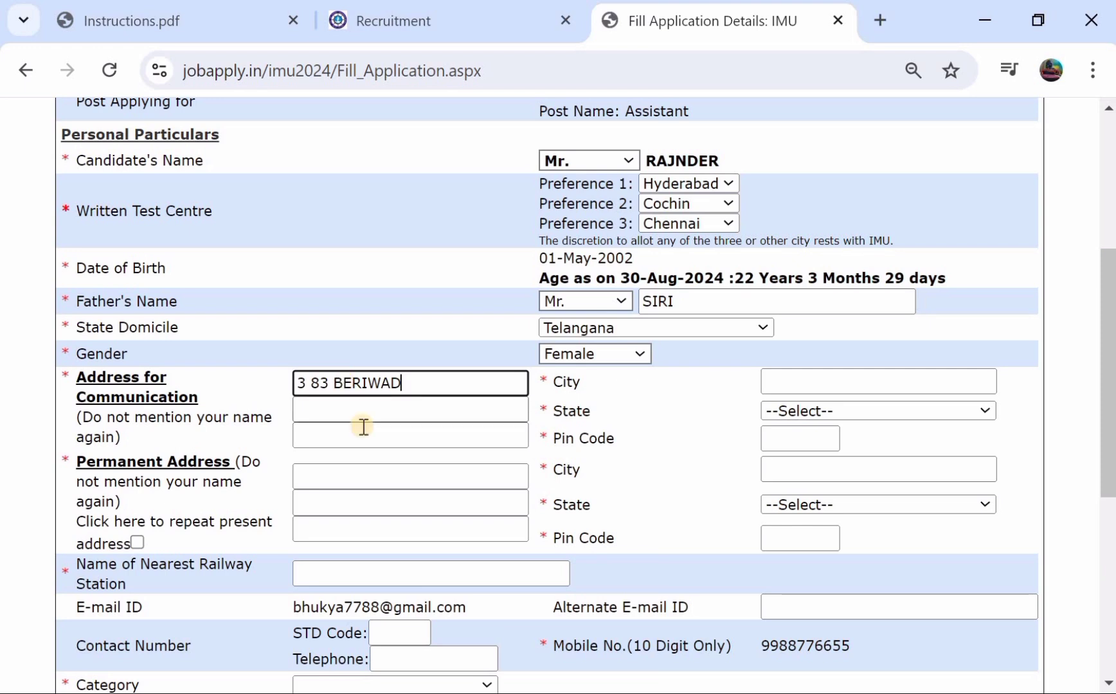
pyautogui.click(367, 413)
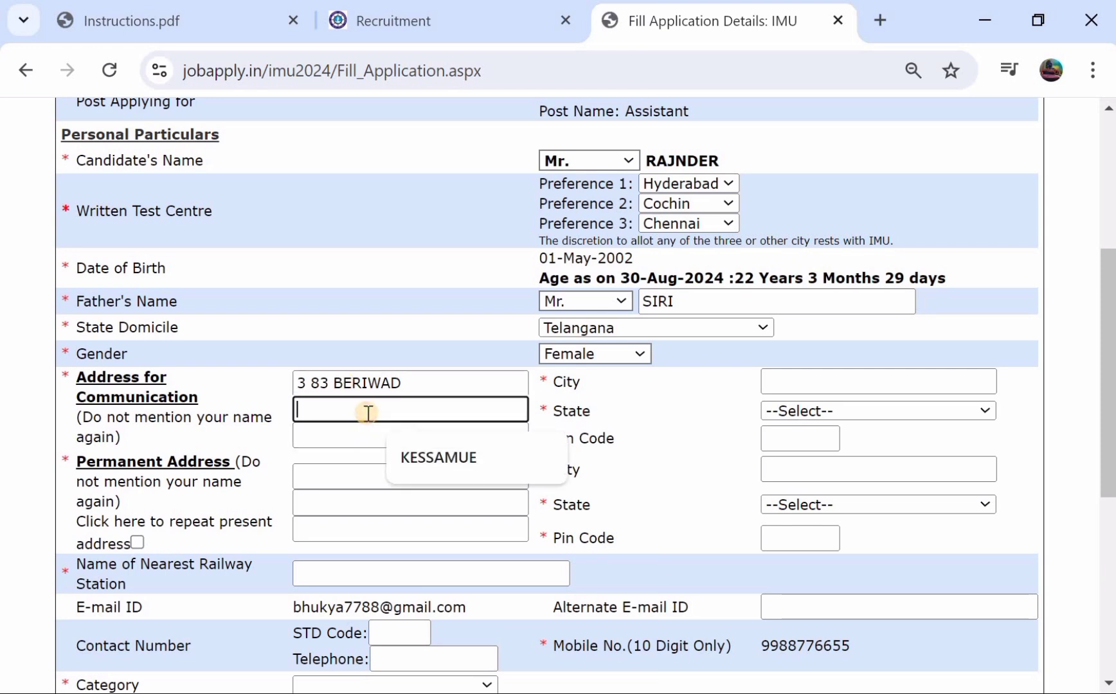
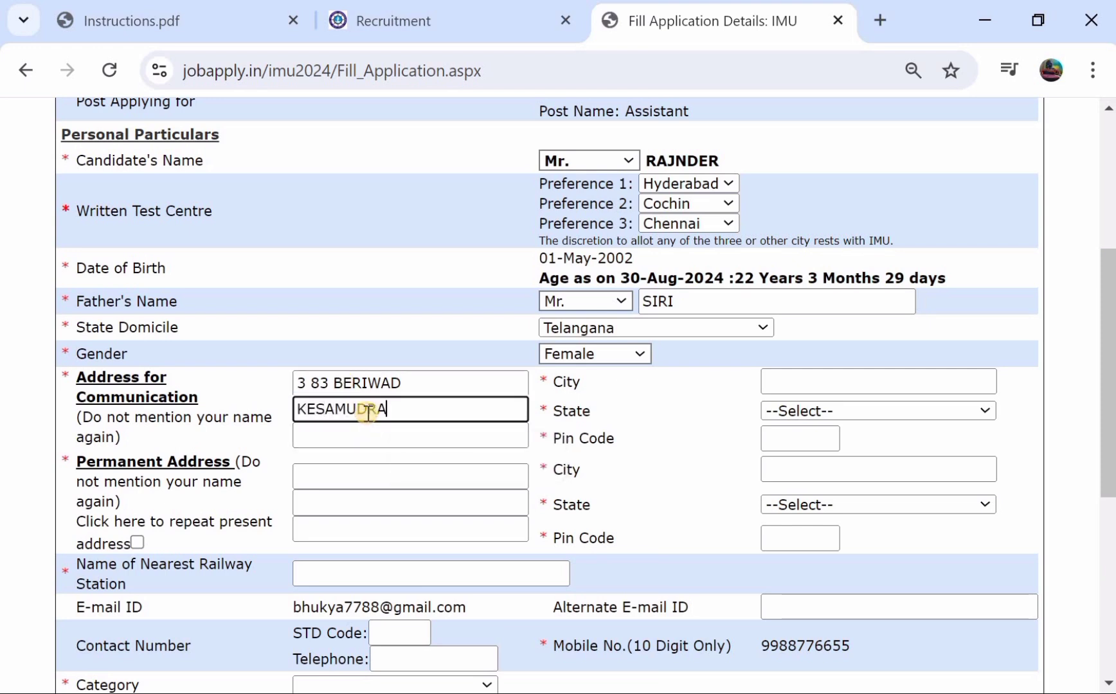
pyautogui.click(365, 437)
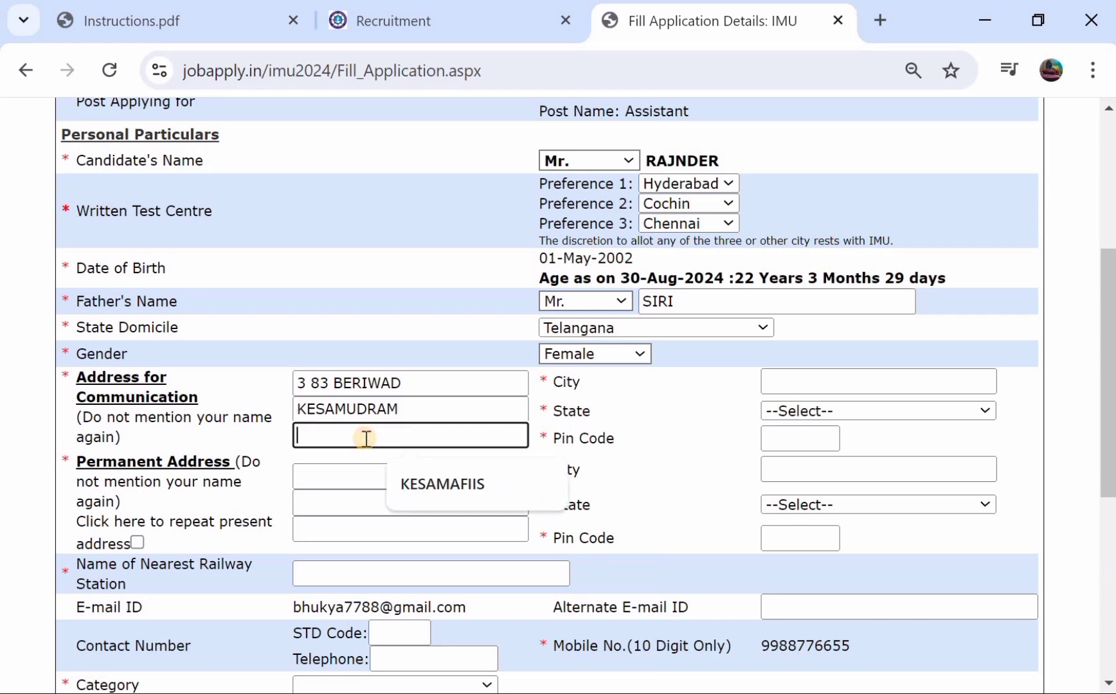
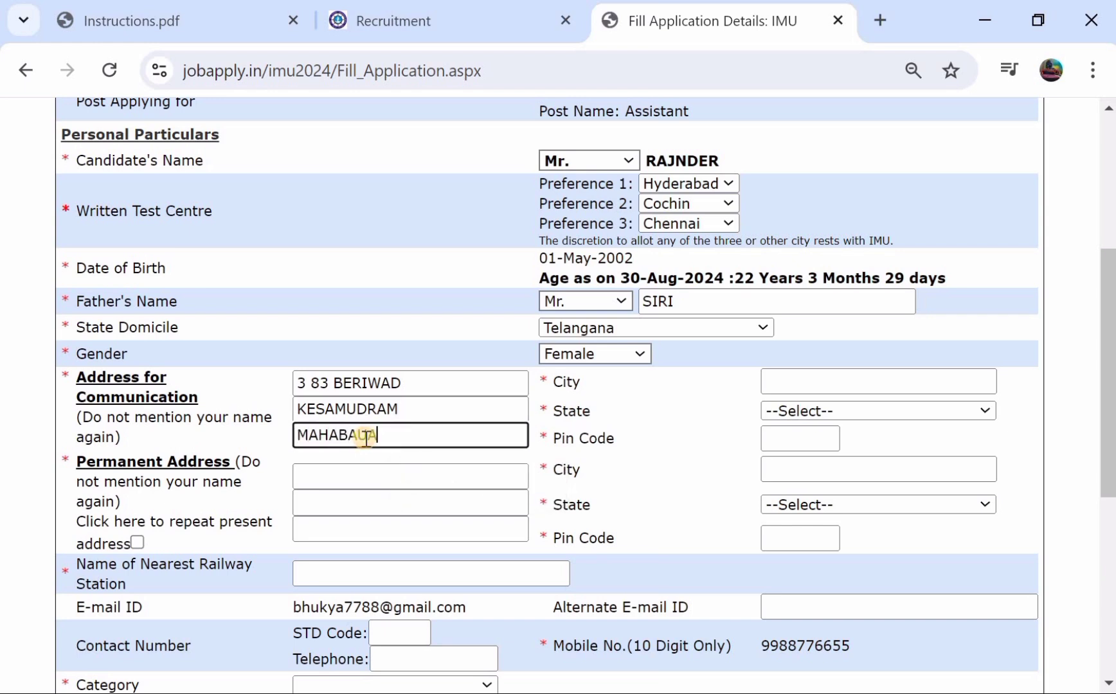
pyautogui.press('BackSpace')
pyautogui.click(365, 438)
pyautogui.press('BackSpace')
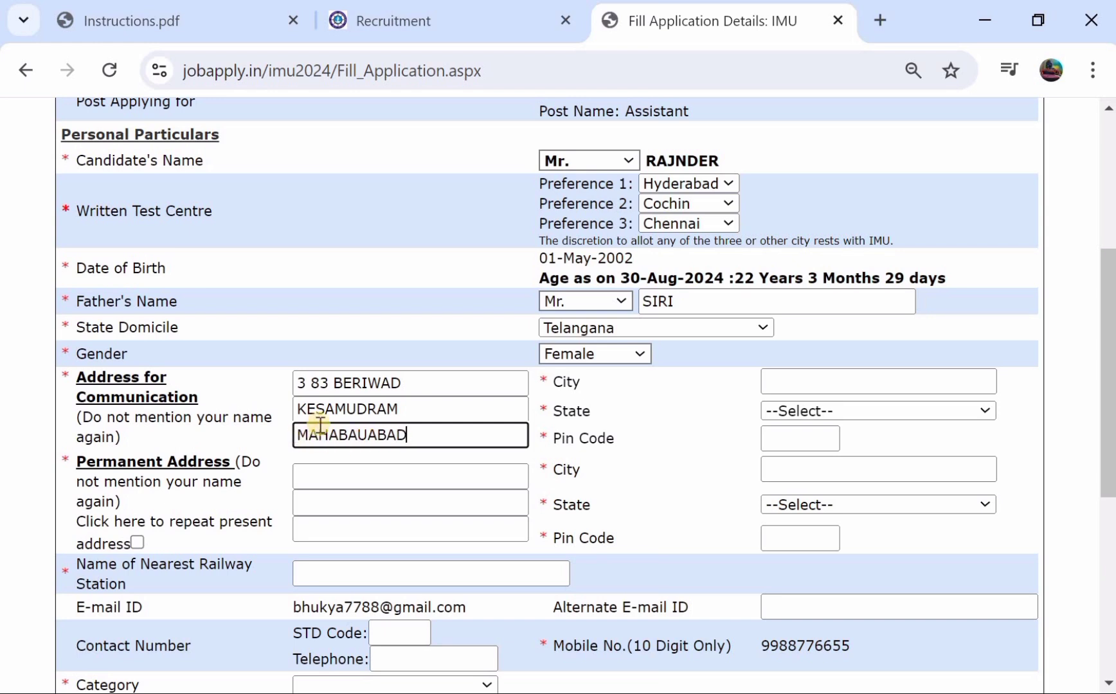
# - Enter the city, state Telangana and pin code, then copy it as the permanent address
pyautogui.click(816, 381)
pyautogui.write('WANGAL')
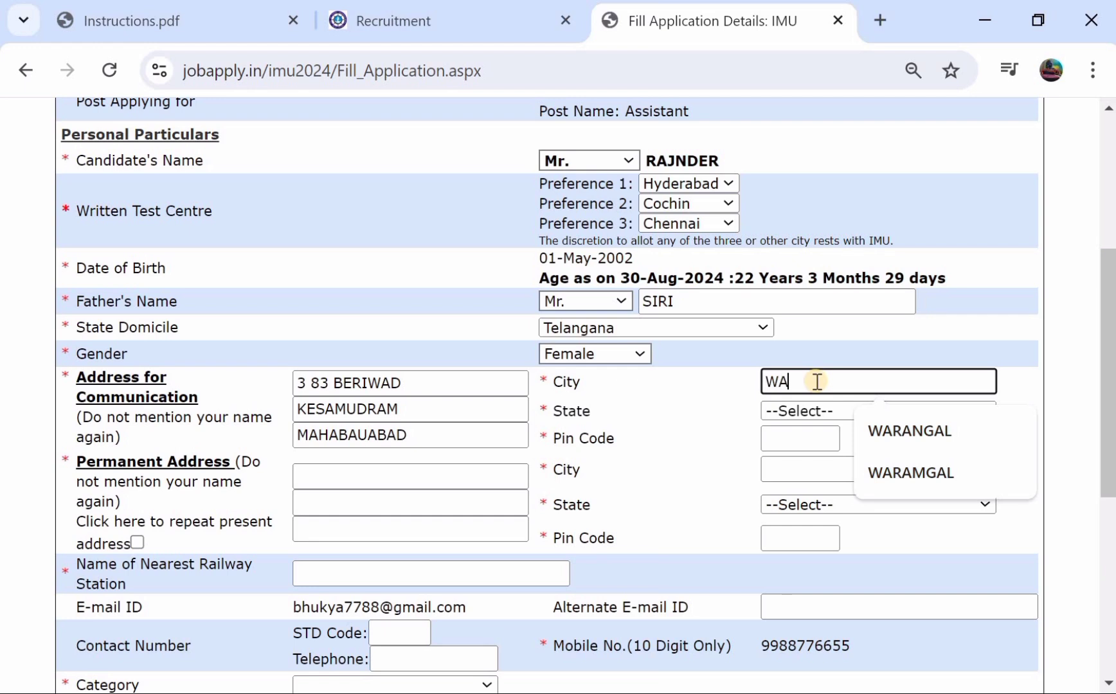
pyautogui.click(800, 410)
pyautogui.scroll(-5, 827, 365)
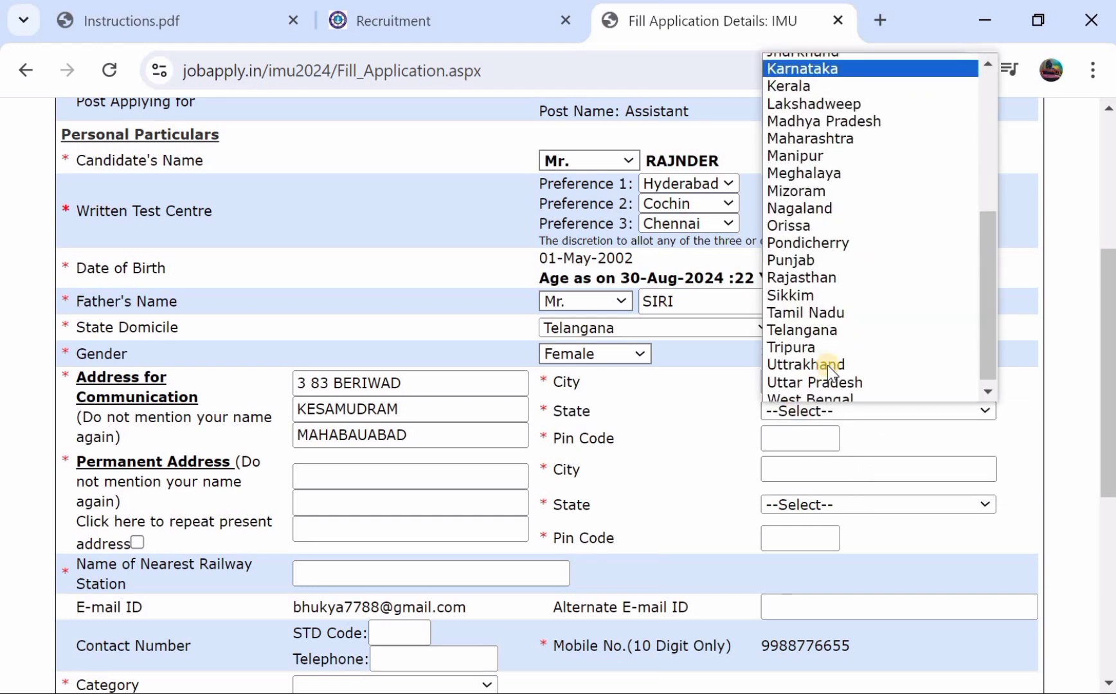
pyautogui.click(845, 330)
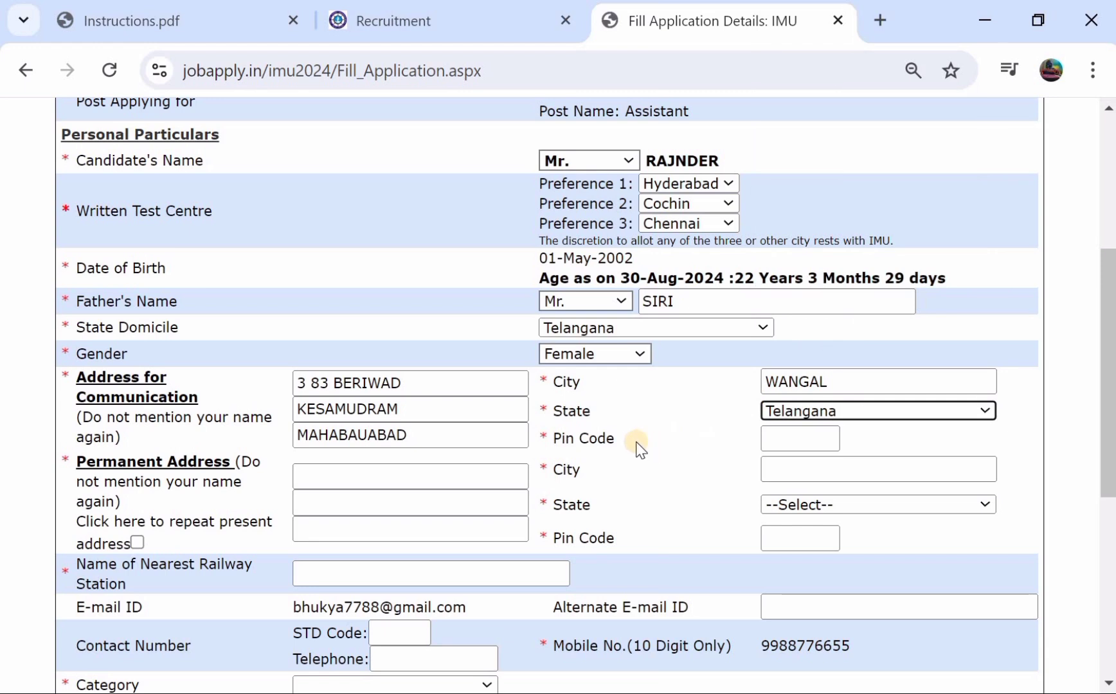
pyautogui.click(801, 432)
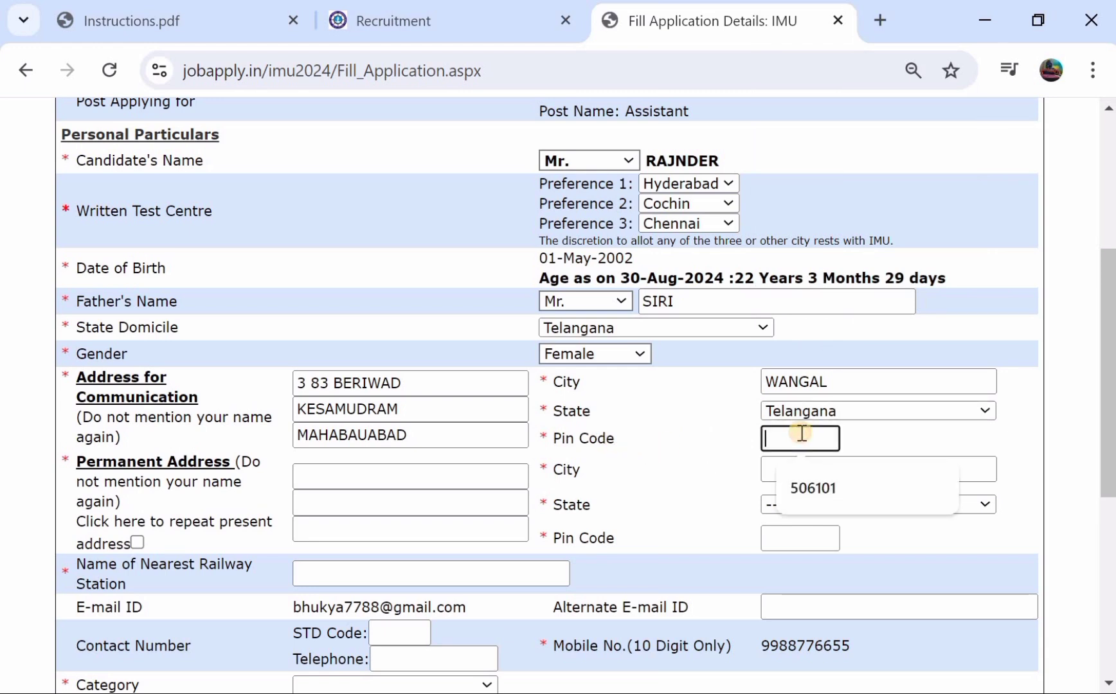
pyautogui.write('506101')
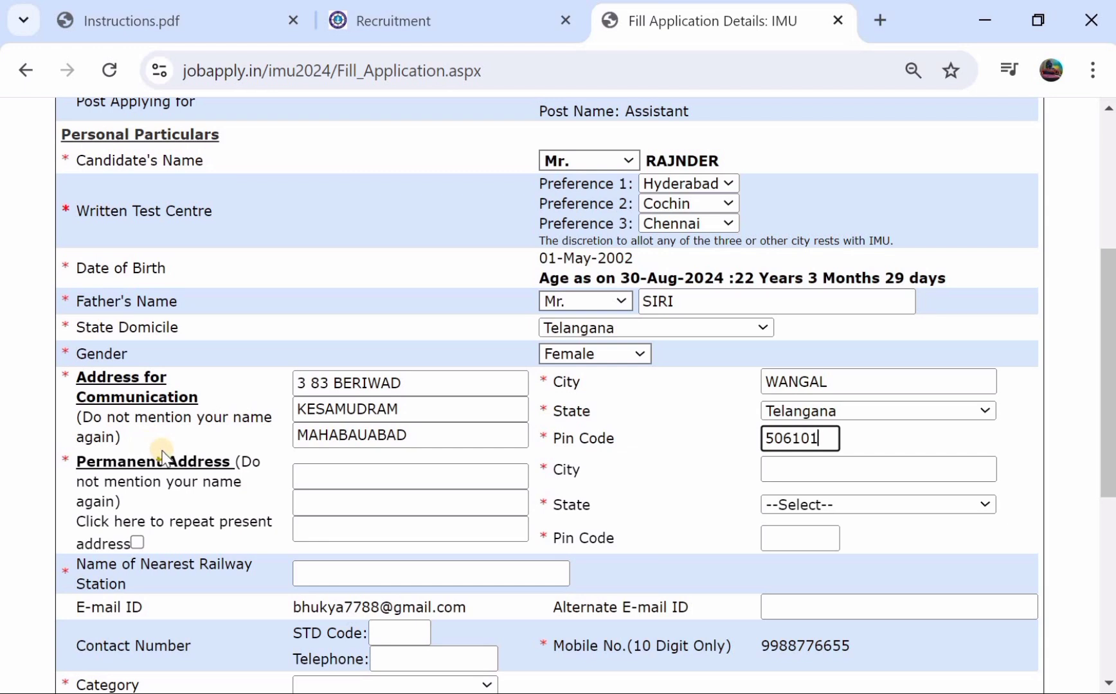
pyautogui.click(135, 541)
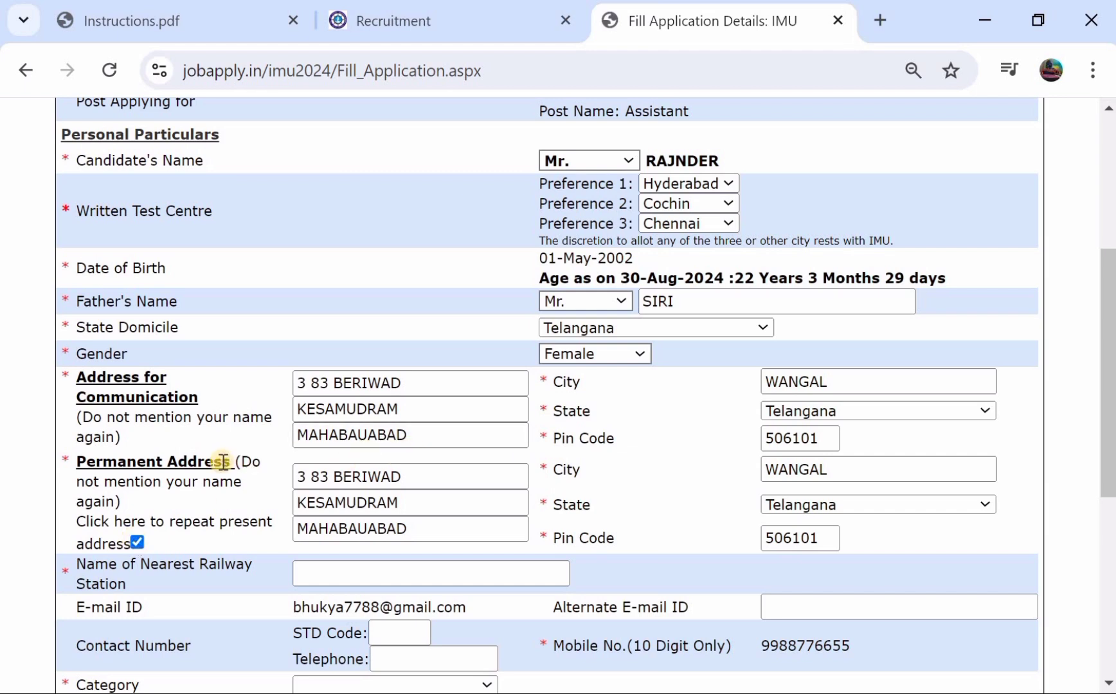
# - Enter the nearest railway station and set the category to ST
pyautogui.scroll(-3, 222, 462)
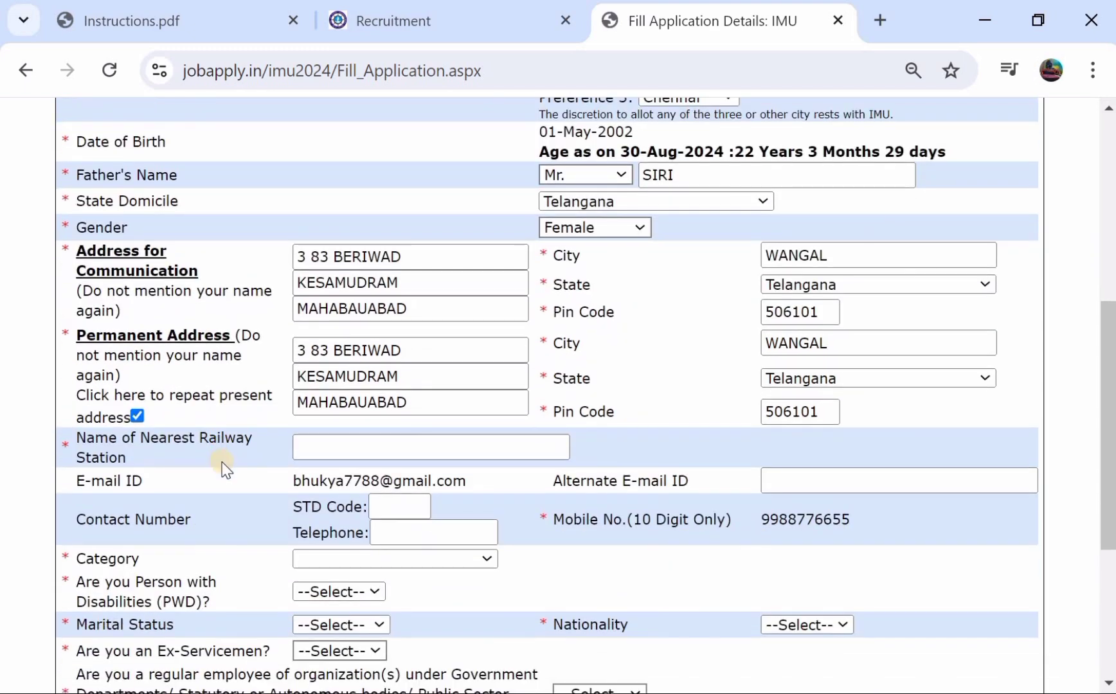
pyautogui.click(325, 383)
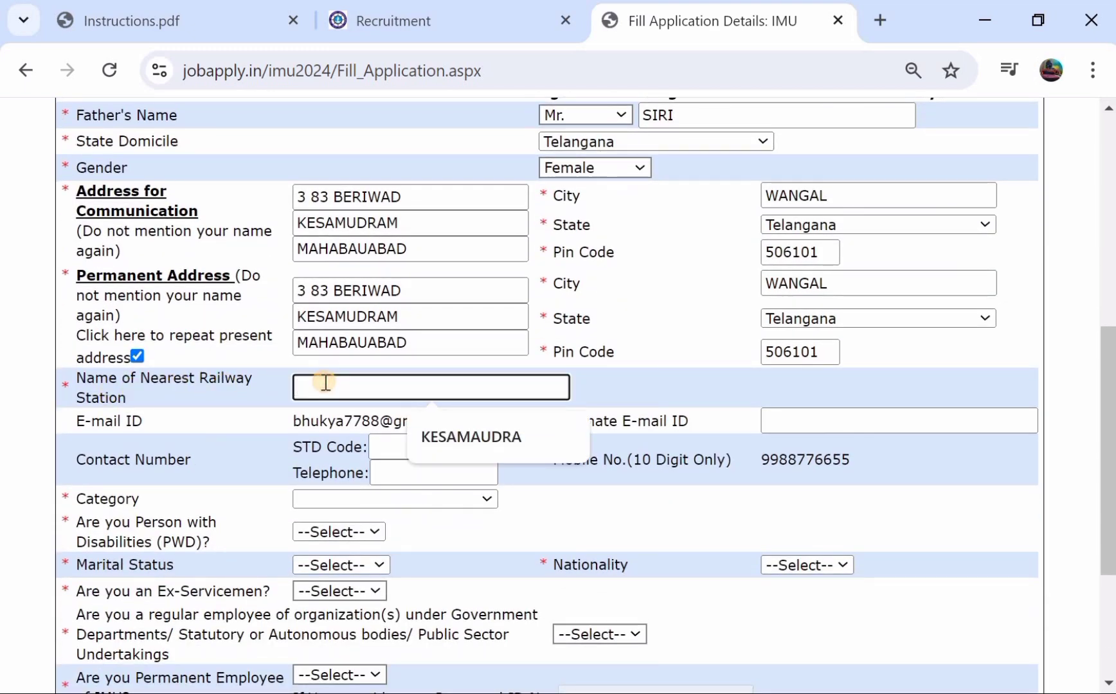
pyautogui.write('KESARAM')
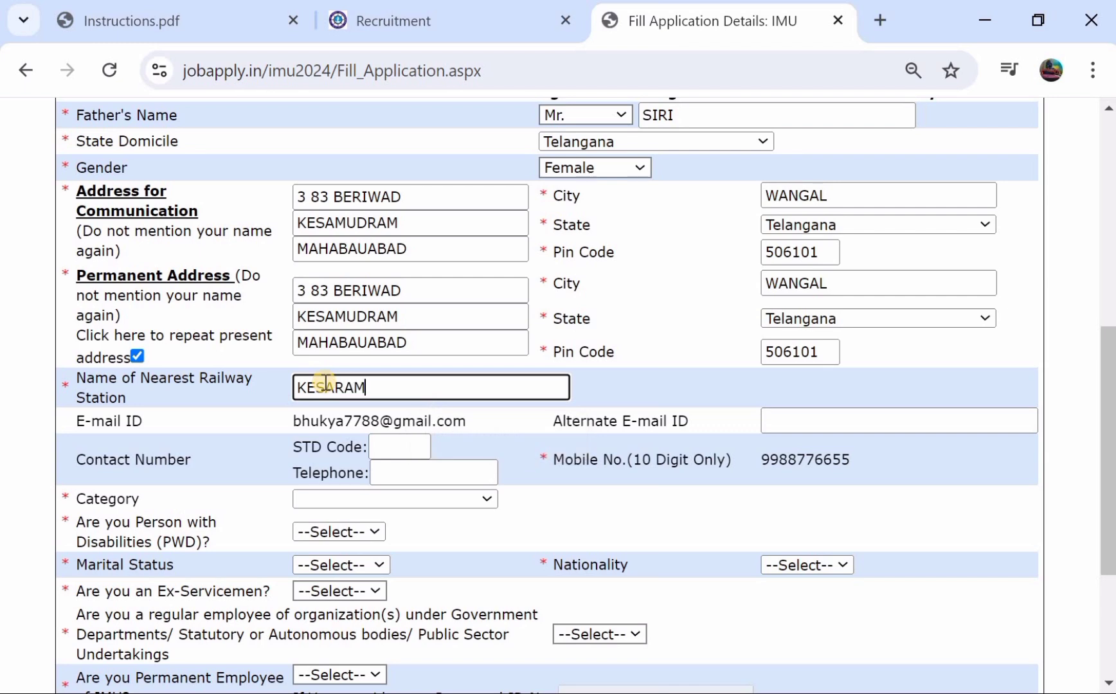
pyautogui.write('UDRAM')
pyautogui.scroll(-1, 325, 383)
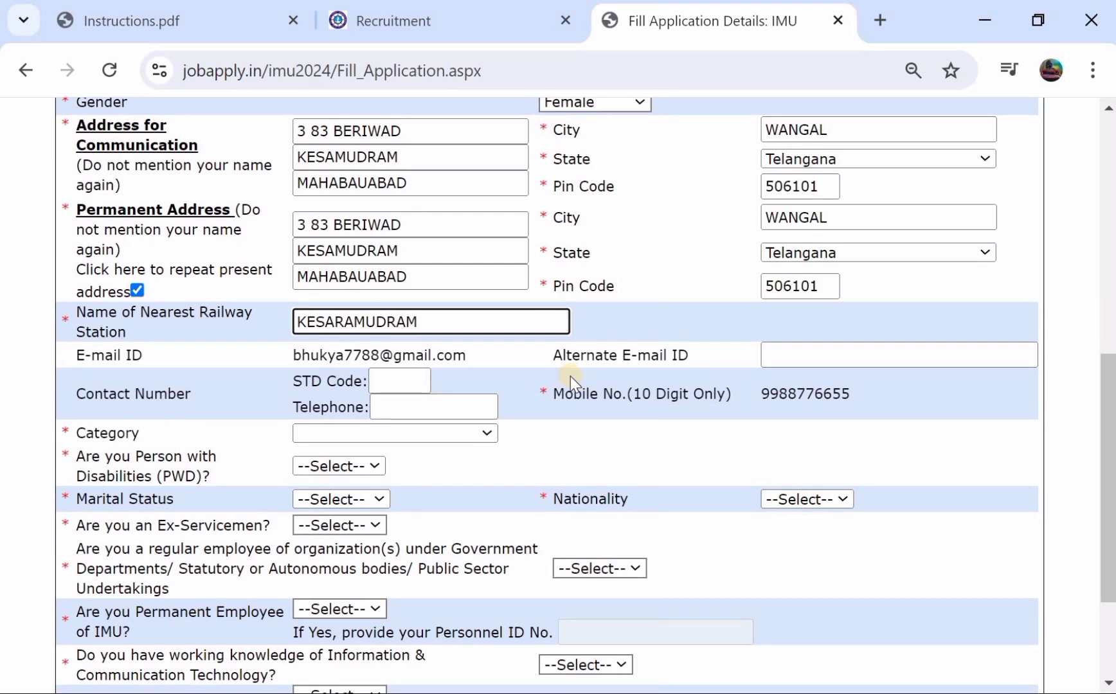
pyautogui.scroll(-1, 768, 360)
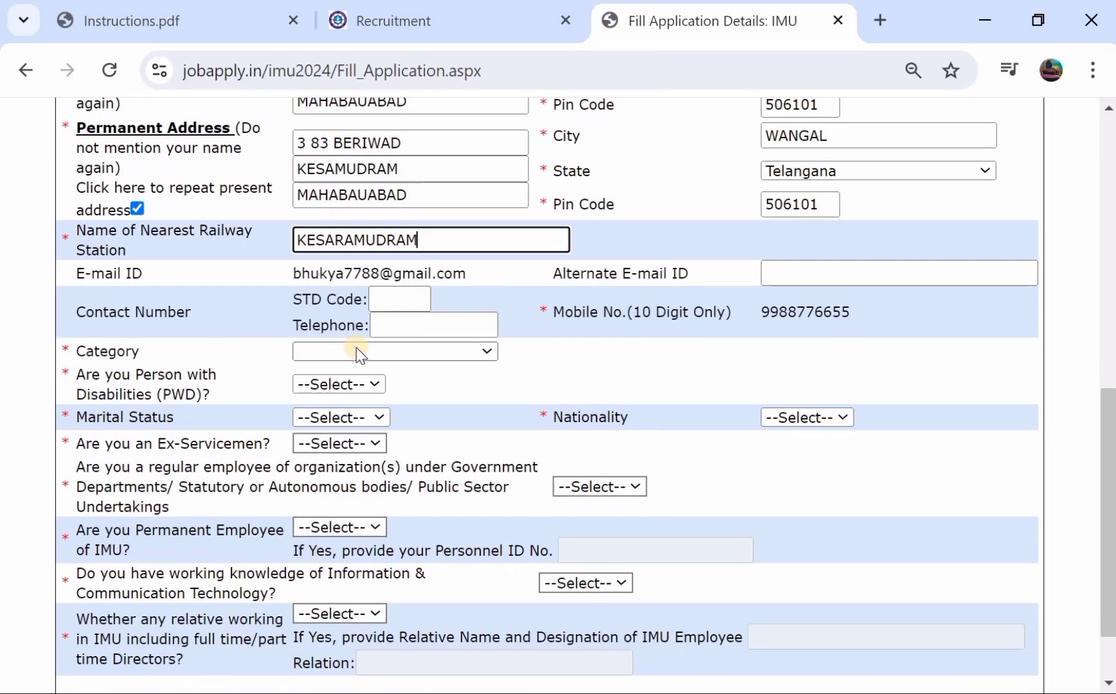
pyautogui.click(356, 350)
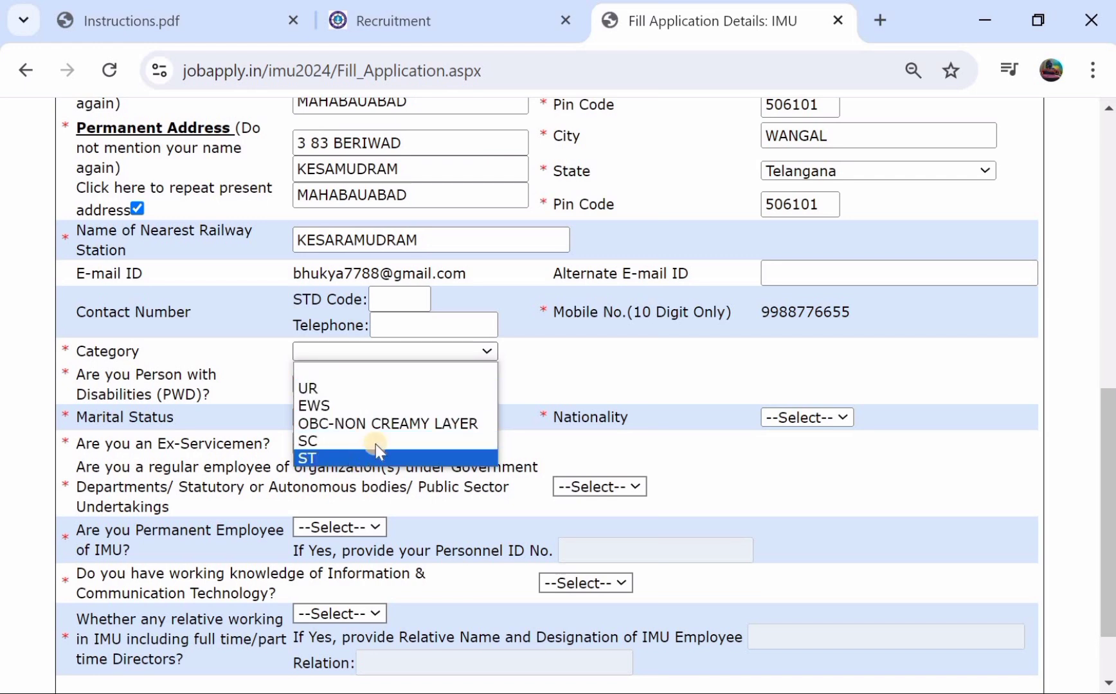
pyautogui.click(399, 427)
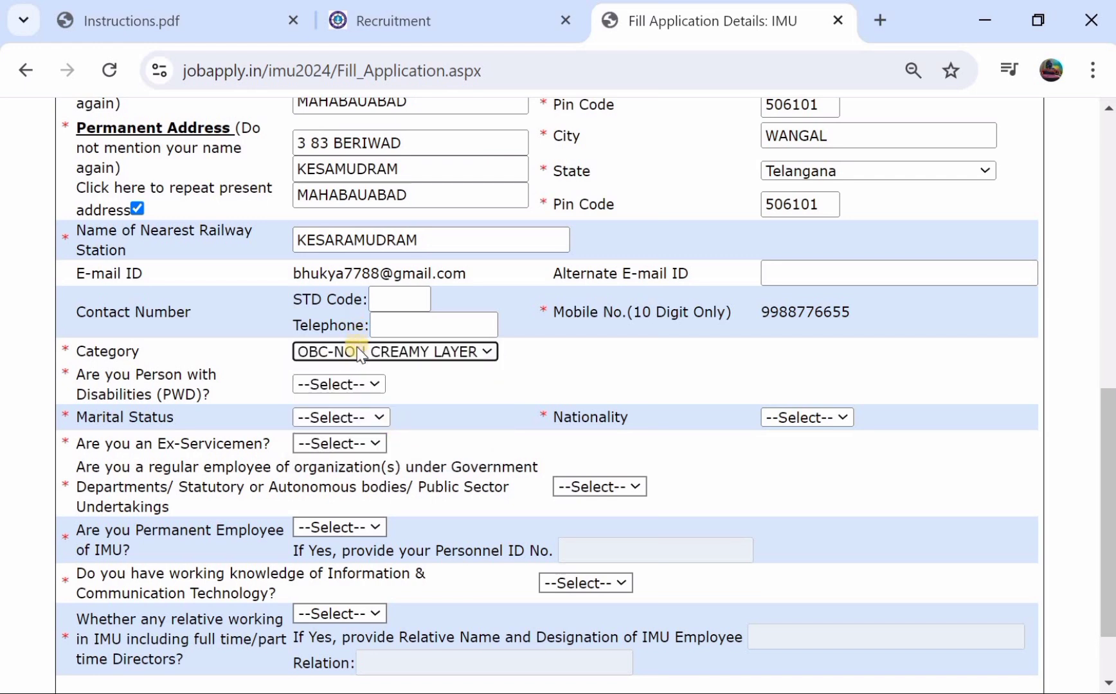
pyautogui.click(355, 360)
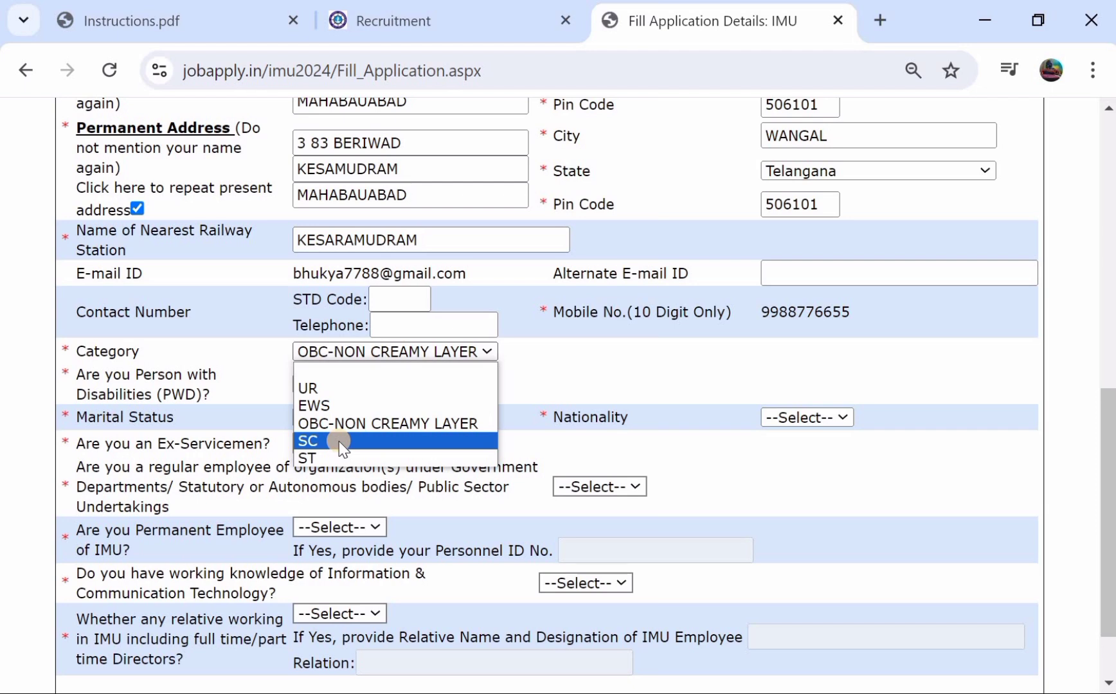
pyautogui.click(339, 455)
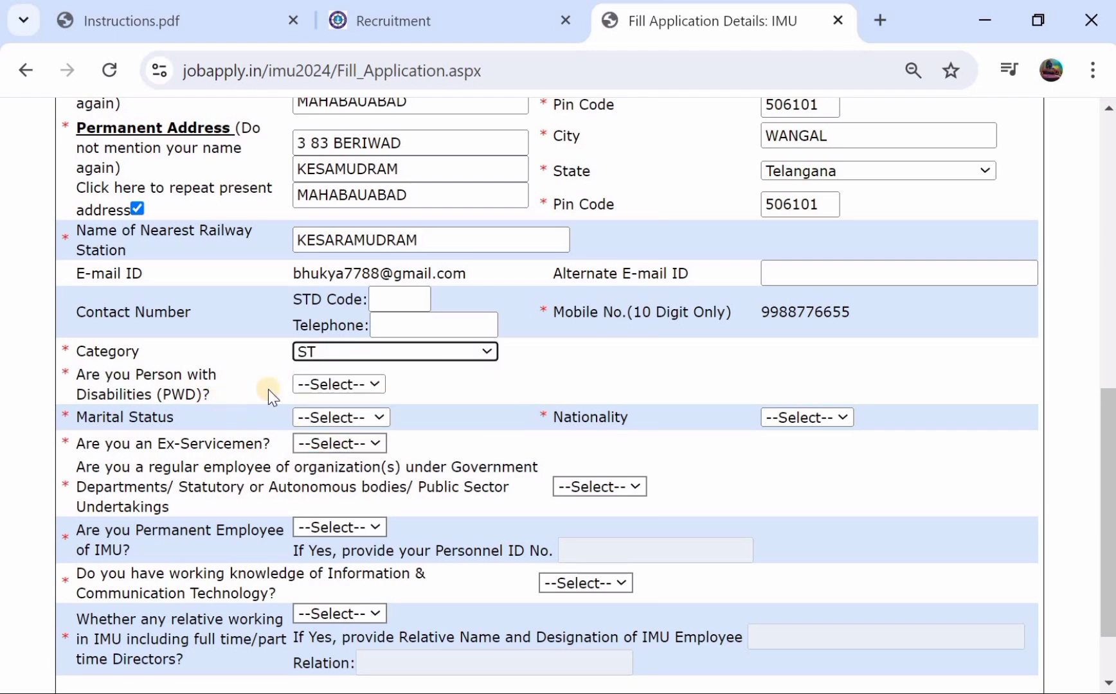
# - Set disability to NO, marital status to UnMarried and nationality to INDIAN
pyautogui.click(307, 383)
pyautogui.click(320, 425)
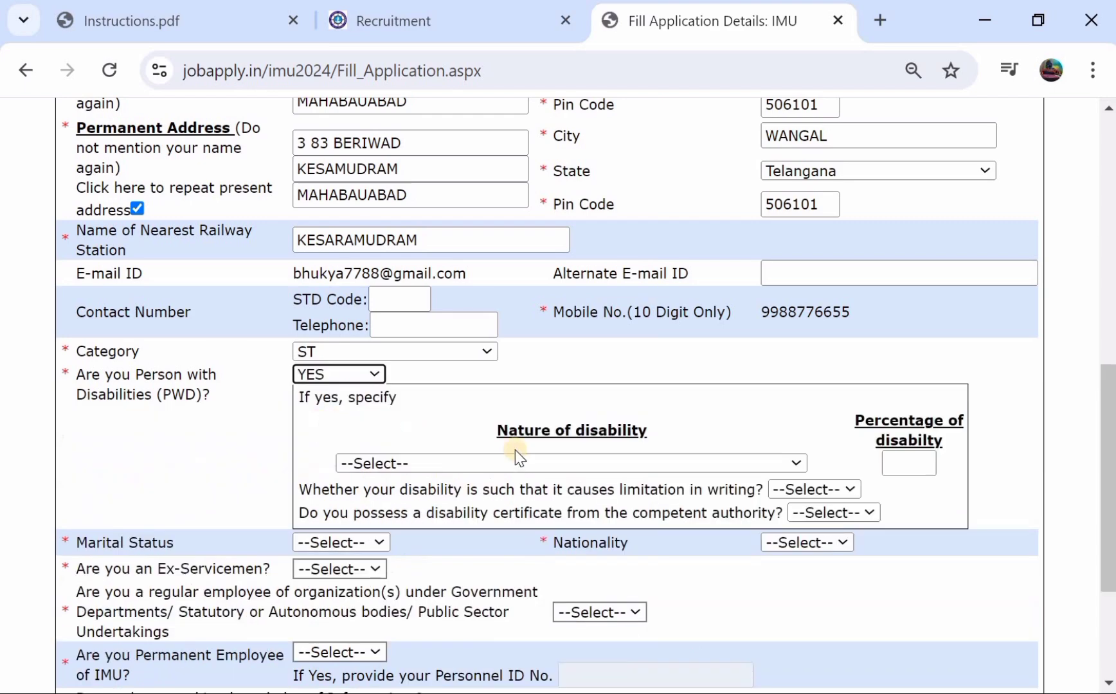
pyautogui.click(331, 374)
pyautogui.click(323, 427)
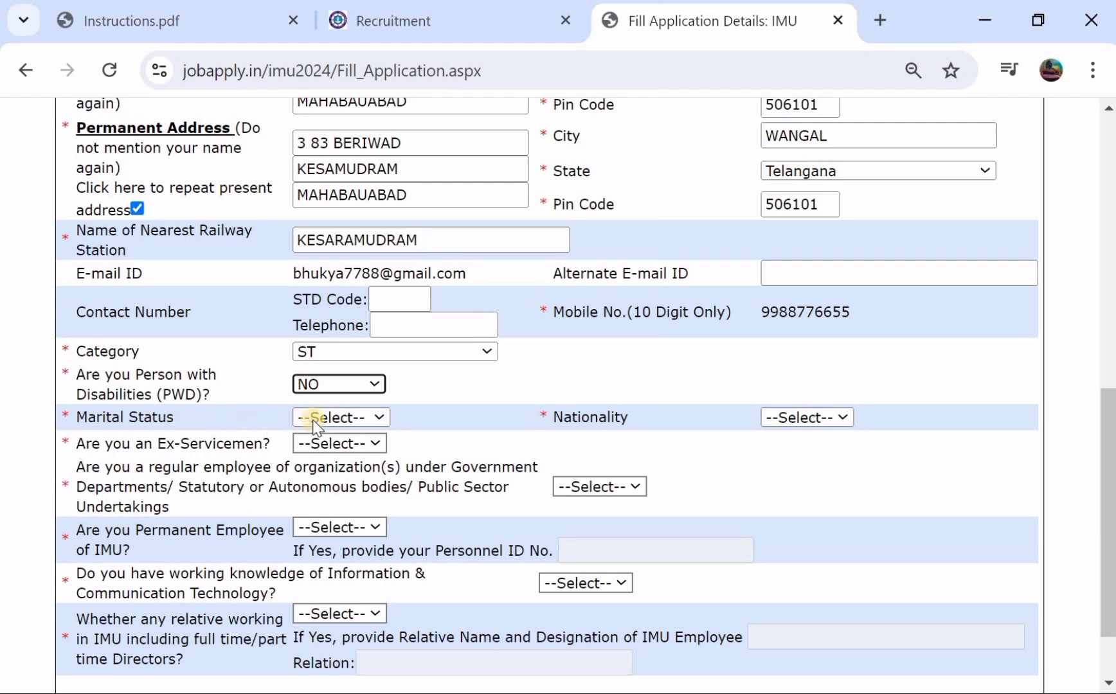
pyautogui.click(319, 419)
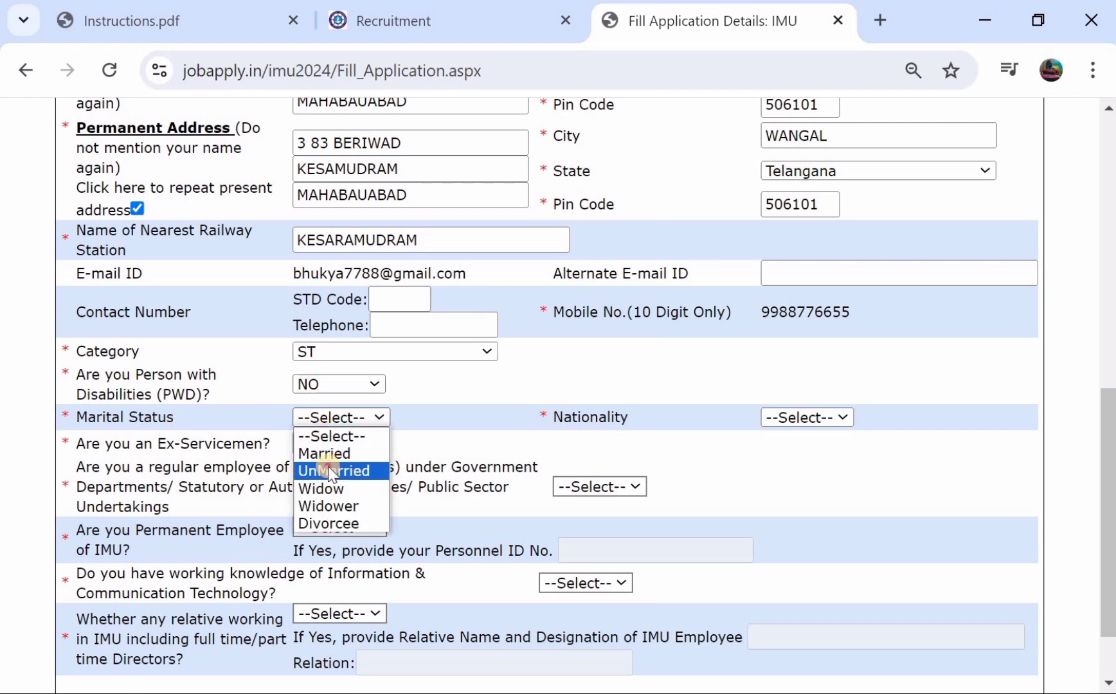
pyautogui.click(327, 468)
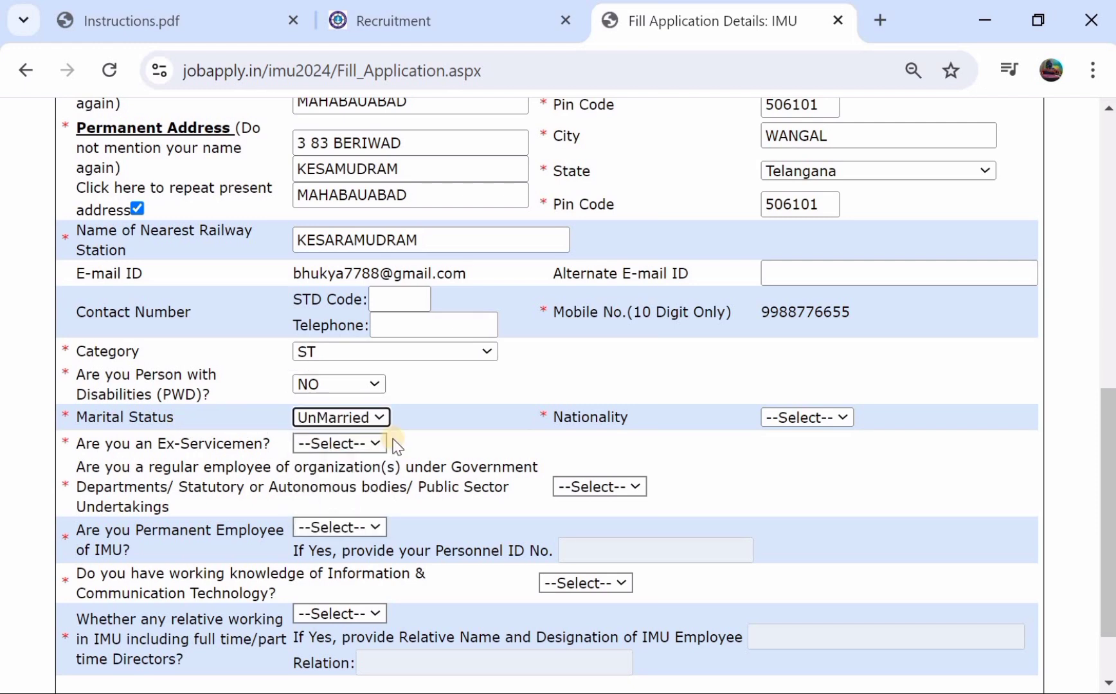
pyautogui.click(791, 418)
pyautogui.click(790, 453)
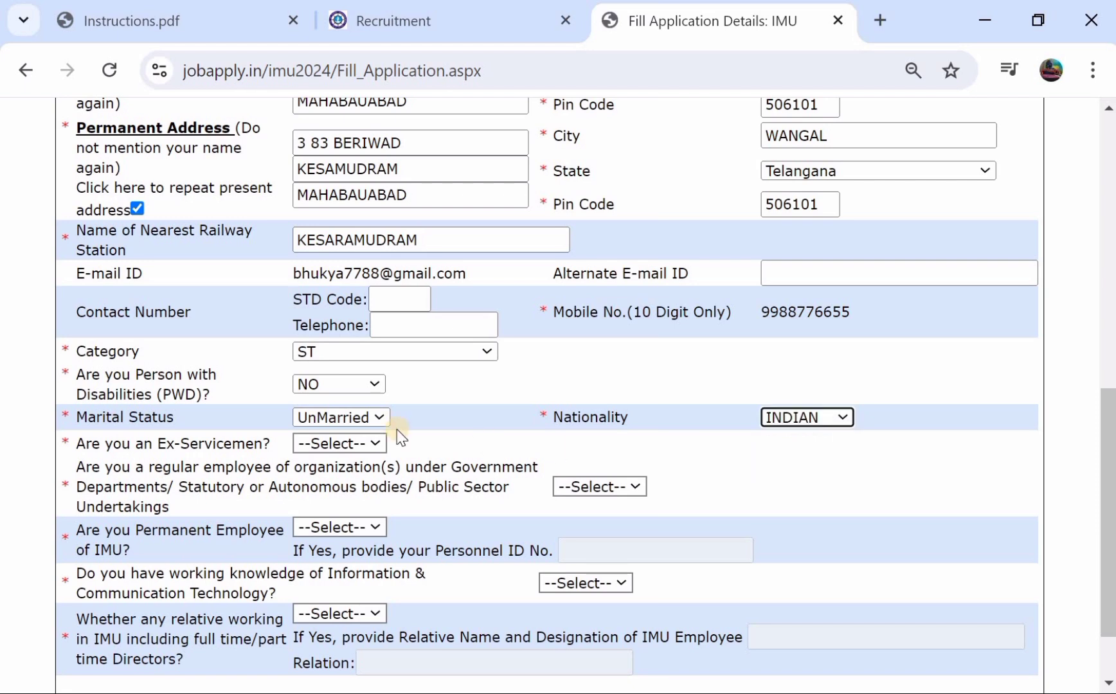
# - Set the regular government employee answer to NO, correcting an initial YES, and permanent IMU employee to NO
pyautogui.scroll(-1, 401, 437)
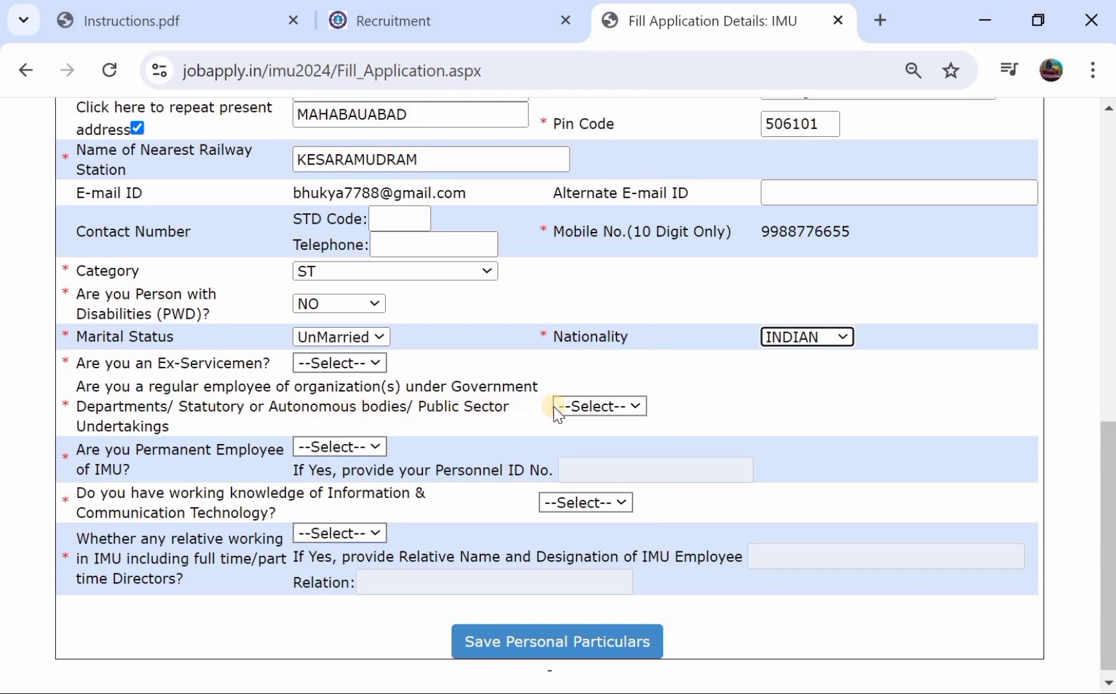
pyautogui.click(568, 411)
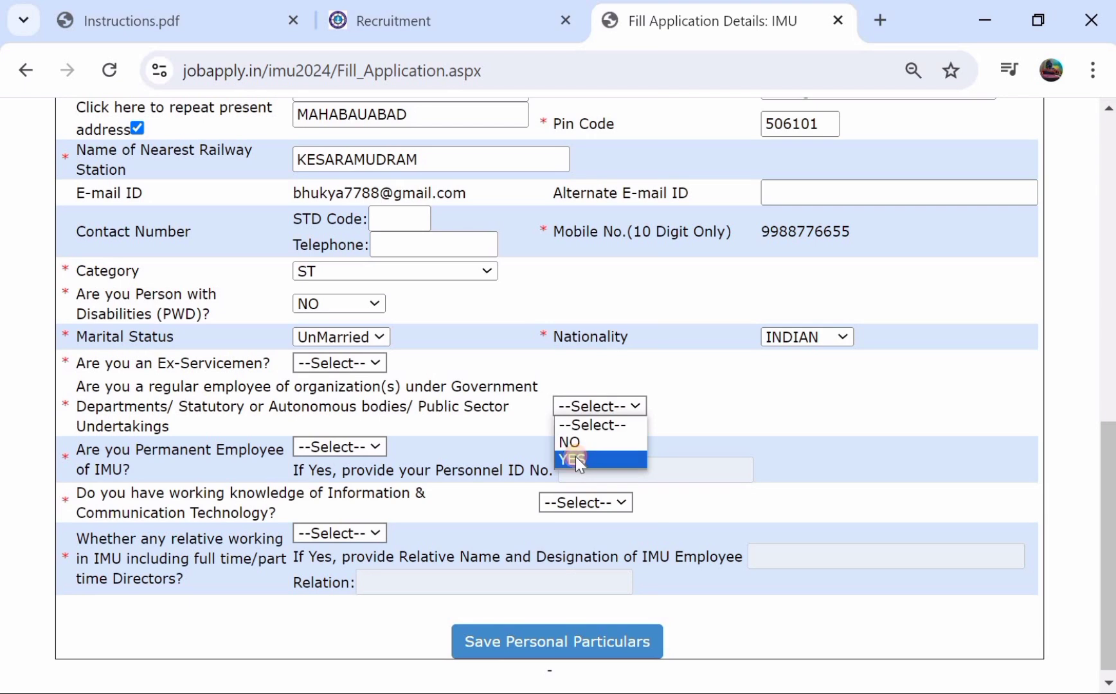
pyautogui.click(576, 457)
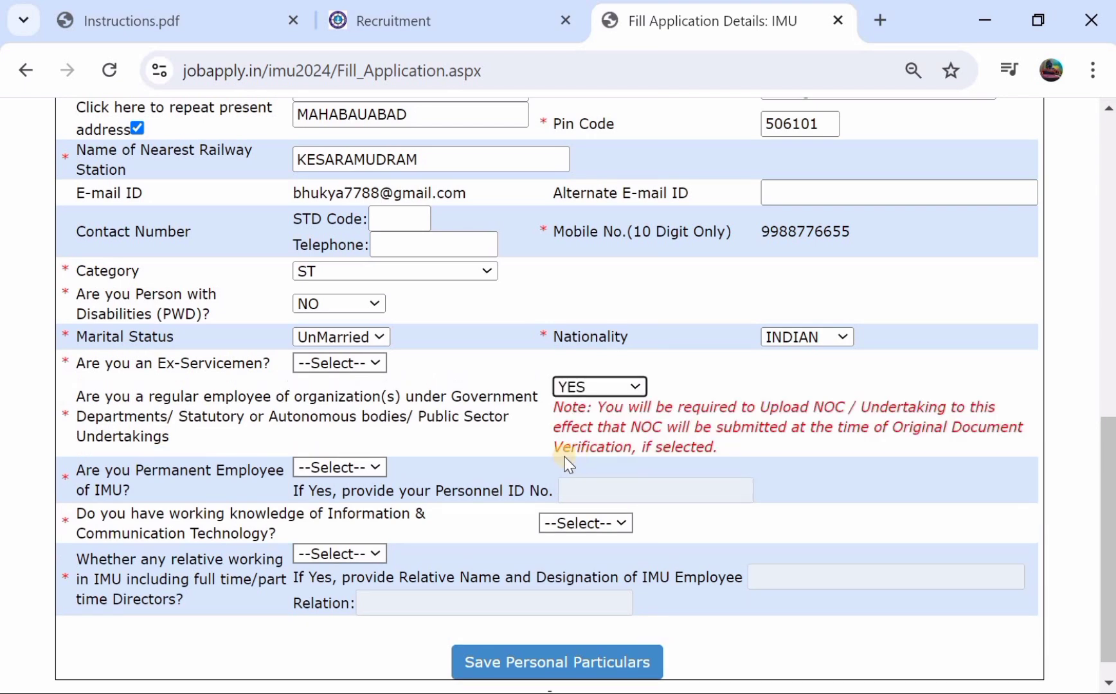
pyautogui.click(573, 391)
pyautogui.click(574, 421)
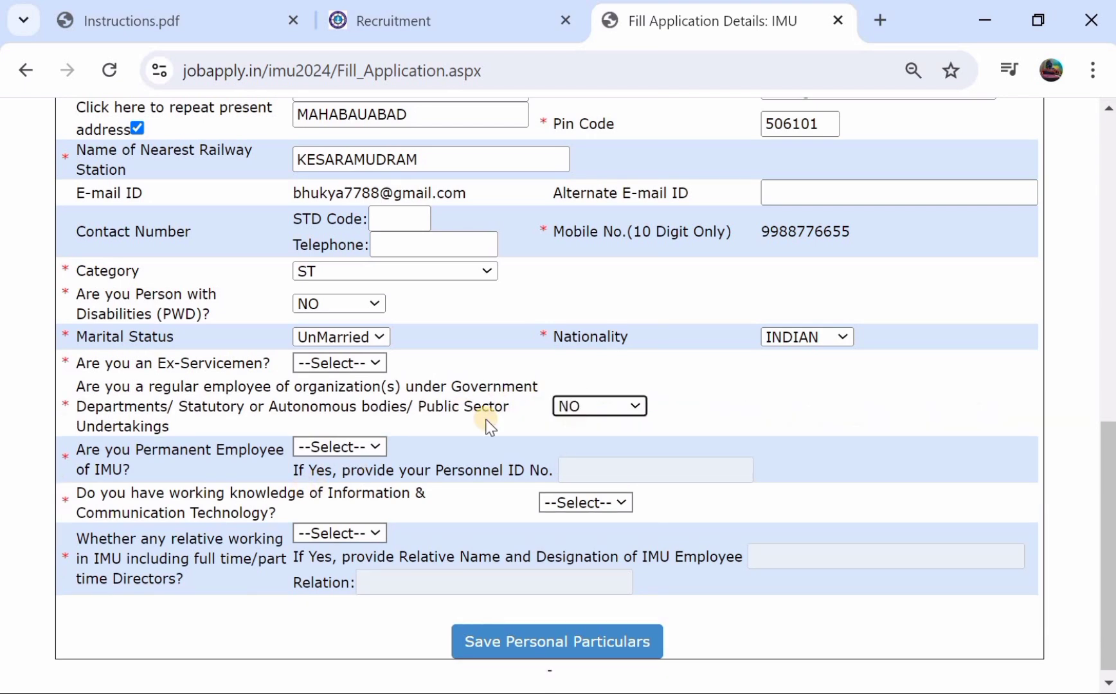
pyautogui.scroll(-1, 229, 406)
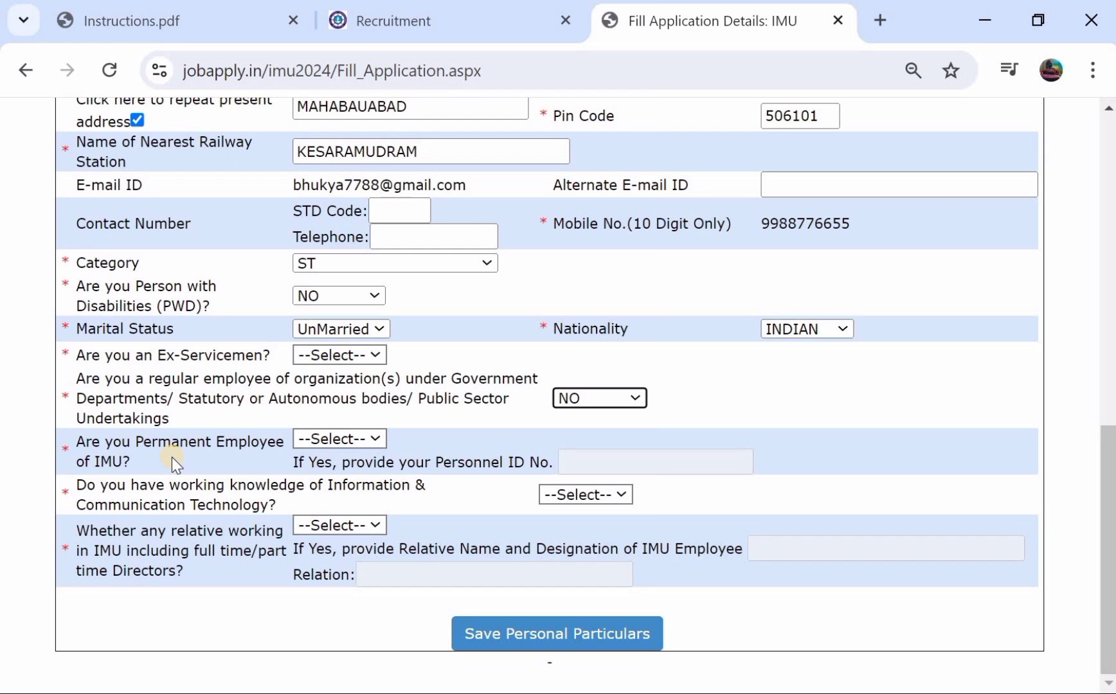
pyautogui.click(361, 435)
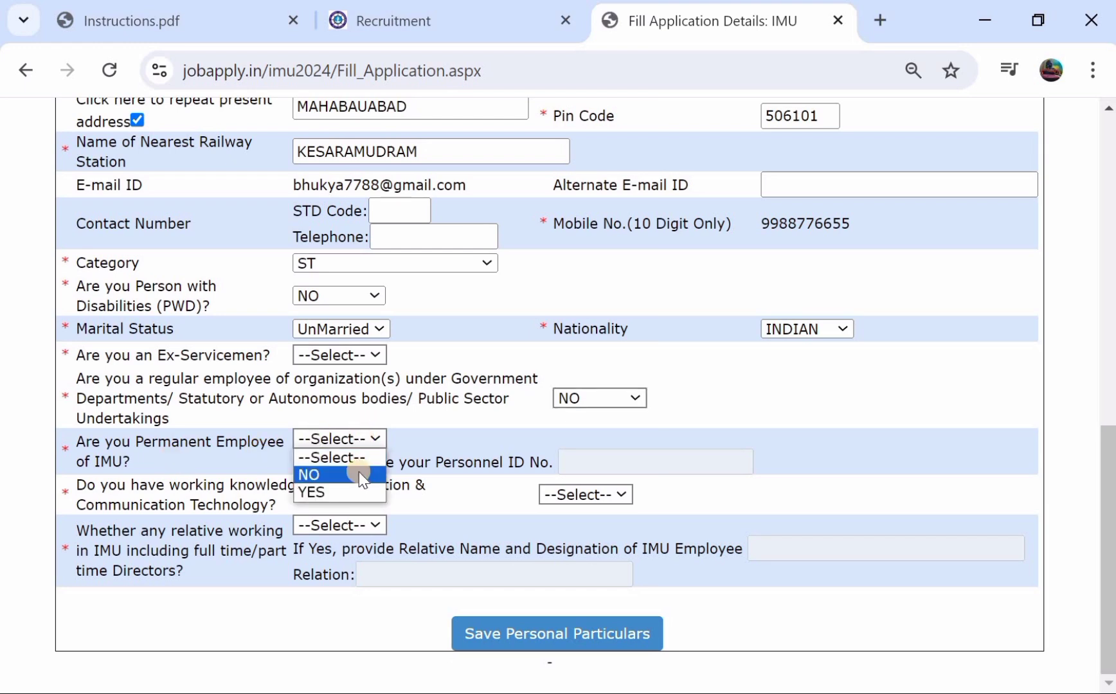
pyautogui.click(358, 473)
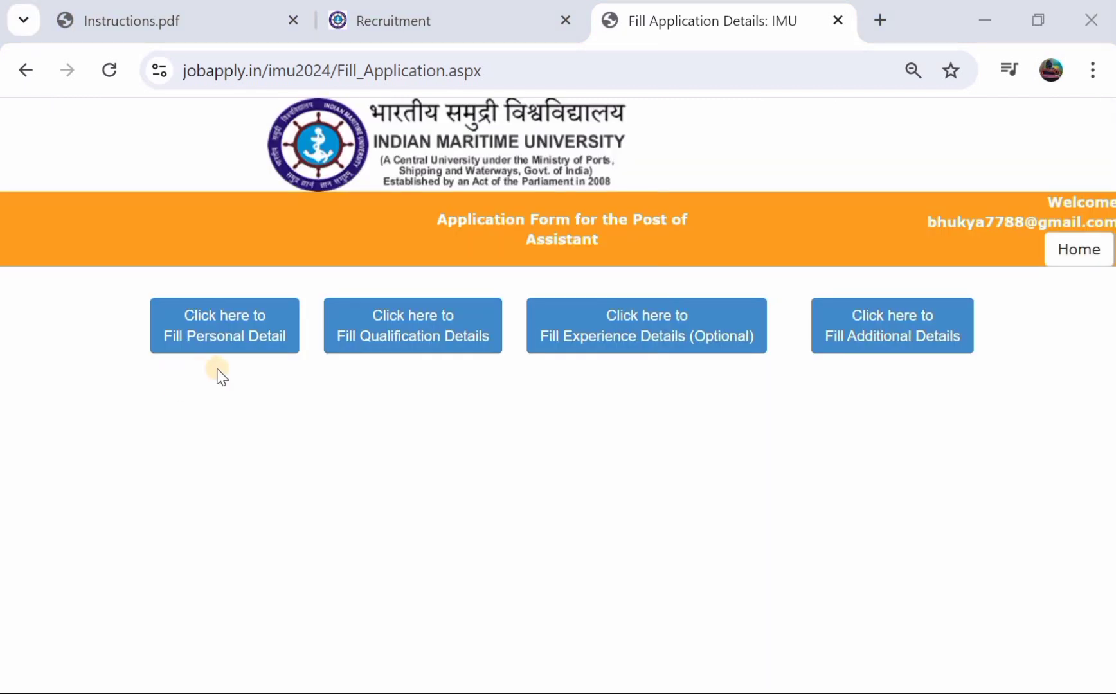
# - In Fill Qualification Details, select 10TH/MATRICULATION and add it as a qualification
pyautogui.click(391, 335)
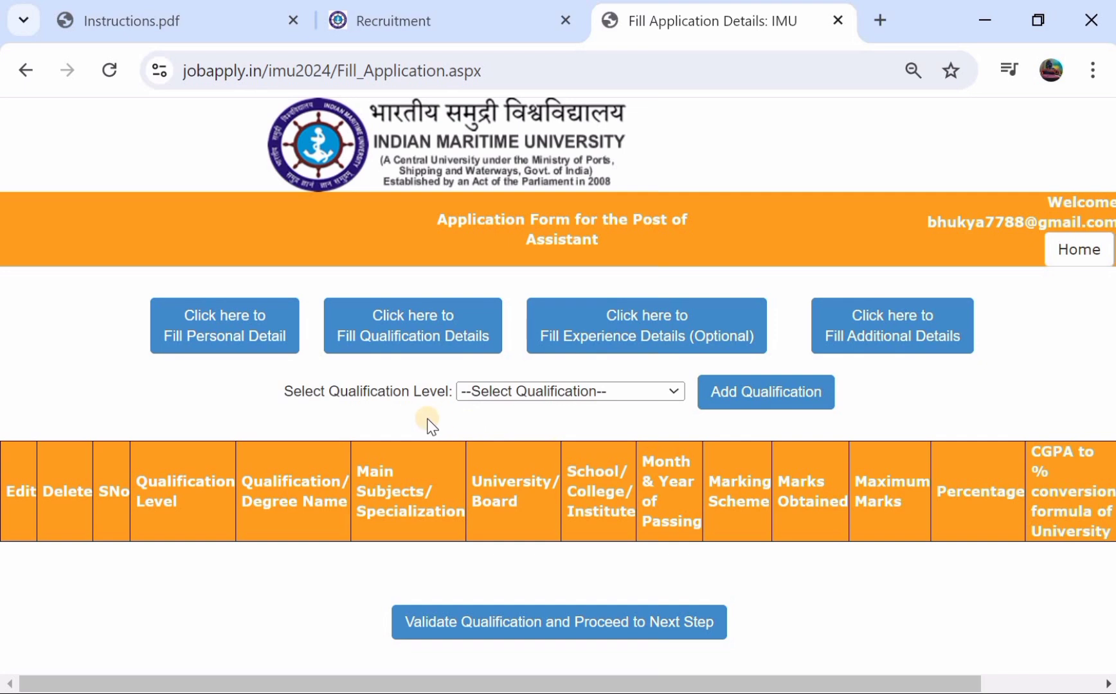
pyautogui.click(510, 391)
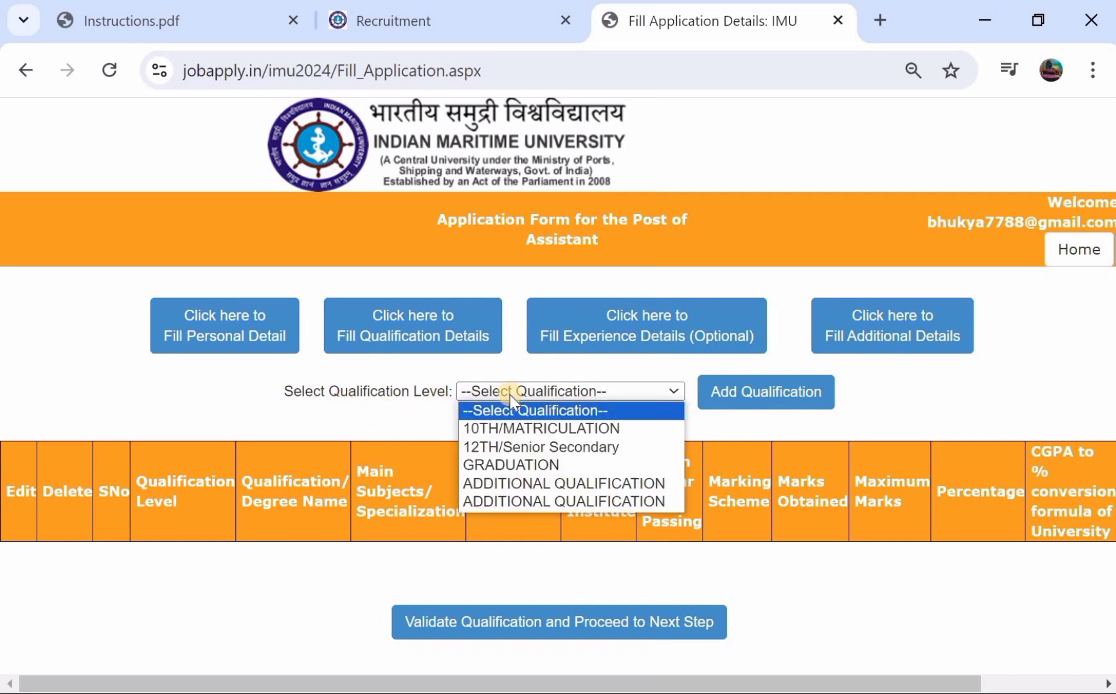
pyautogui.click(505, 428)
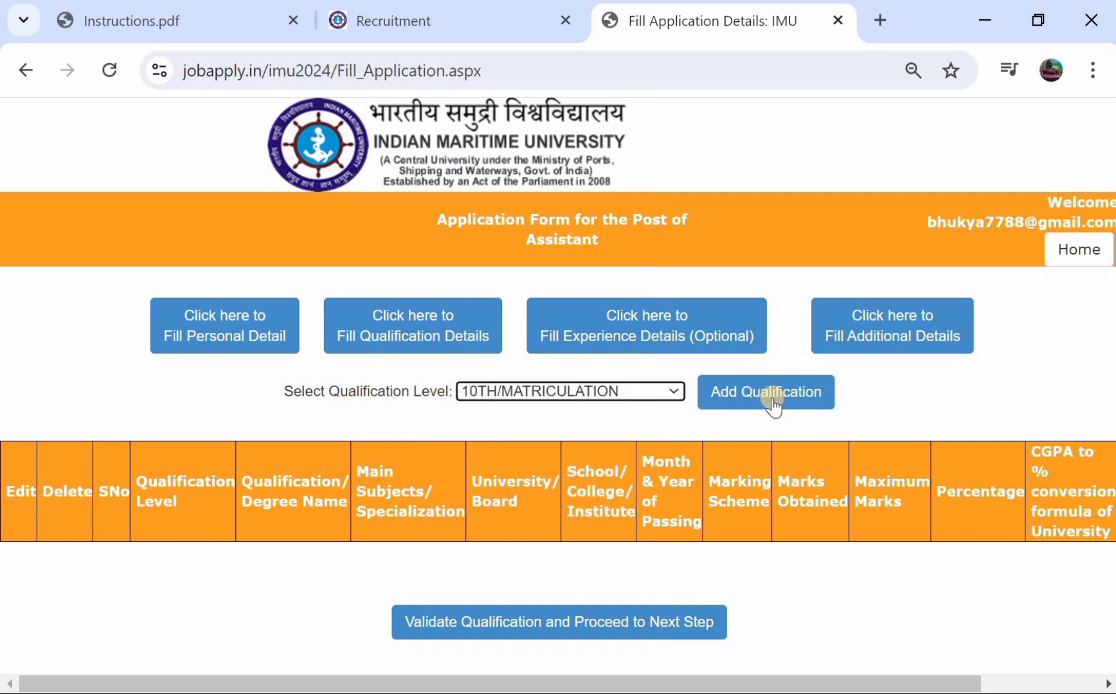
pyautogui.click(773, 402)
# - Enter SSC as the 10th qualification with ALL GENERAL SUBJECT, passed March 2017
pyautogui.scroll(-1, 419, 382)
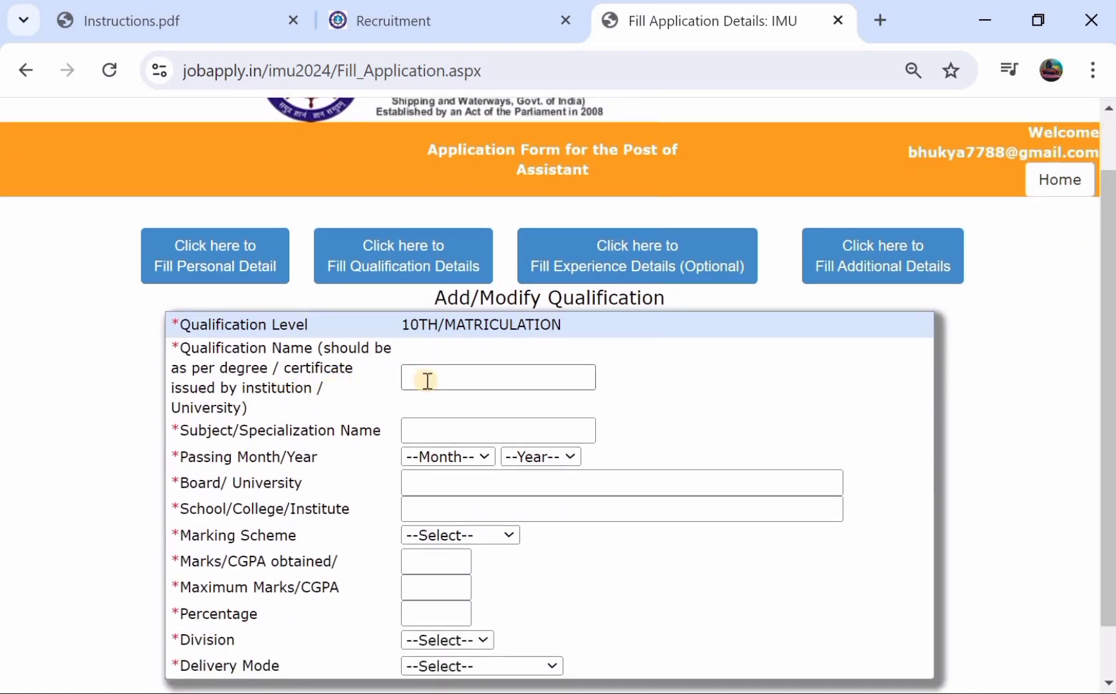
pyautogui.click(427, 380)
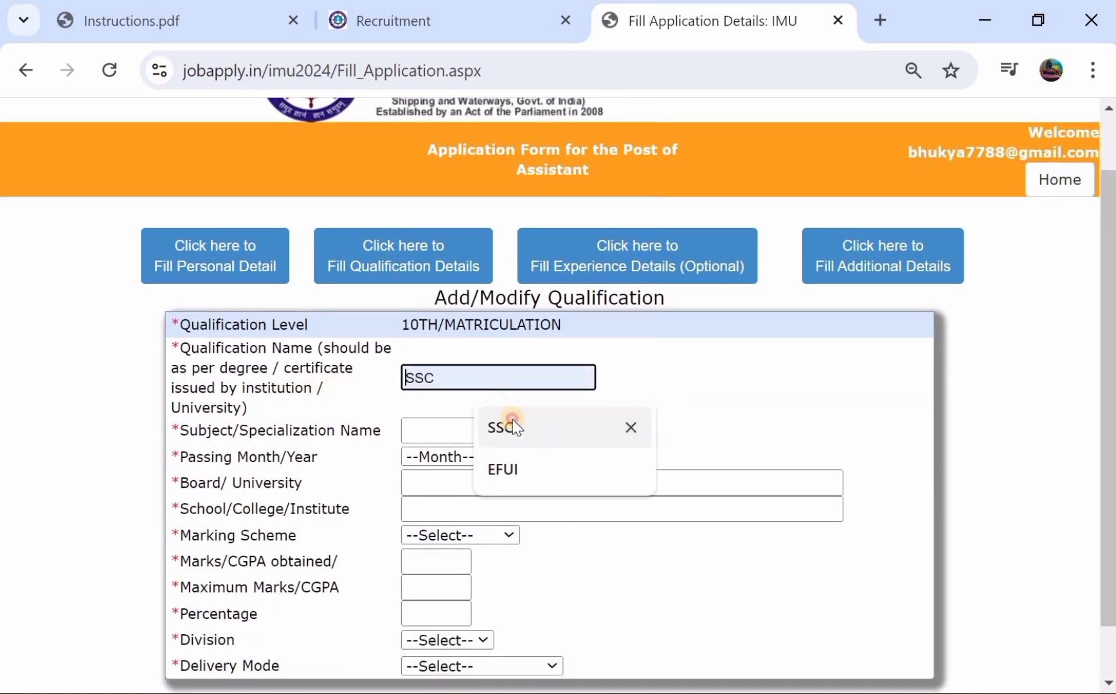
pyautogui.write('ssc')
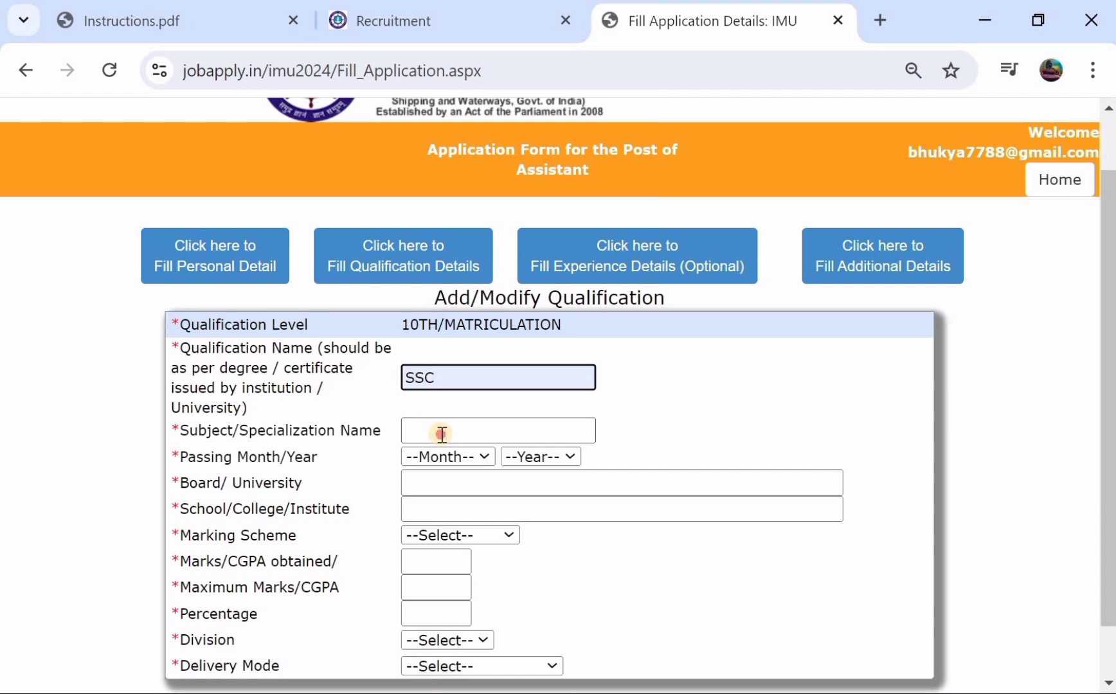
pyautogui.click(437, 432)
pyautogui.click(514, 472)
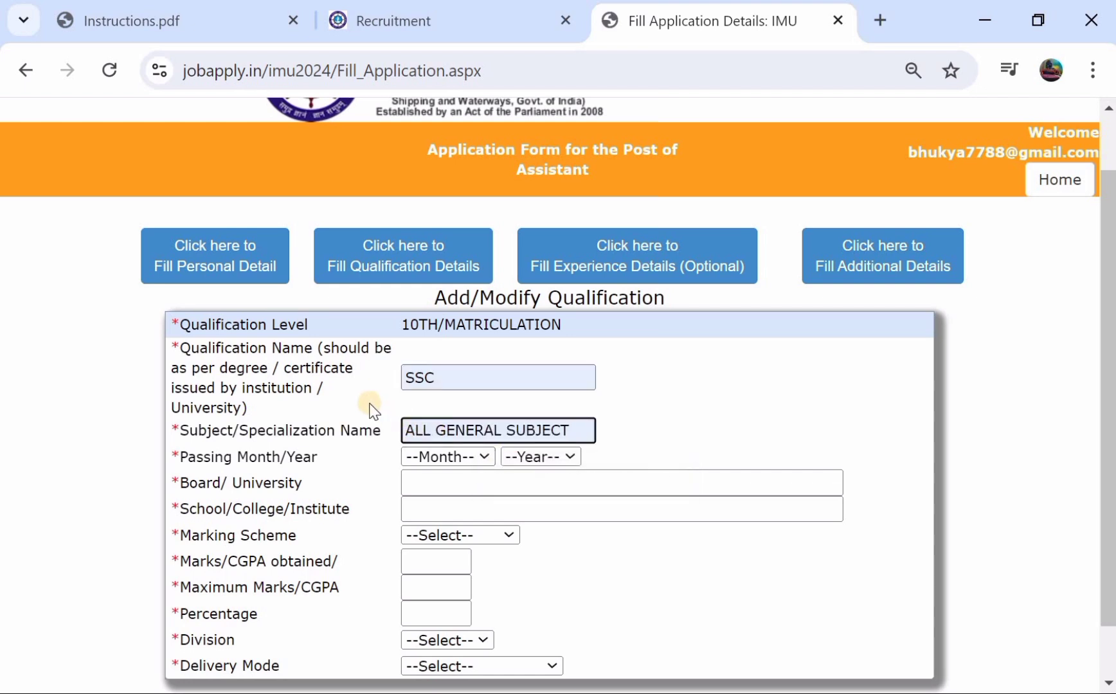
pyautogui.scroll(-1, 370, 410)
pyautogui.scroll(-1, 370, 410)
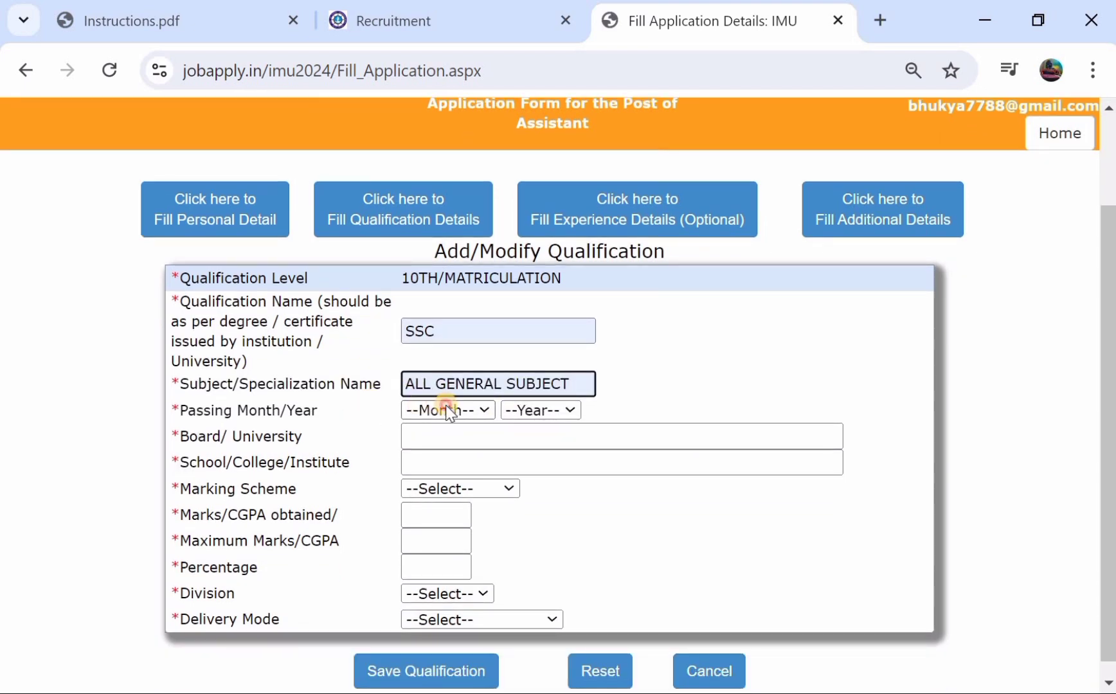
pyautogui.click(446, 406)
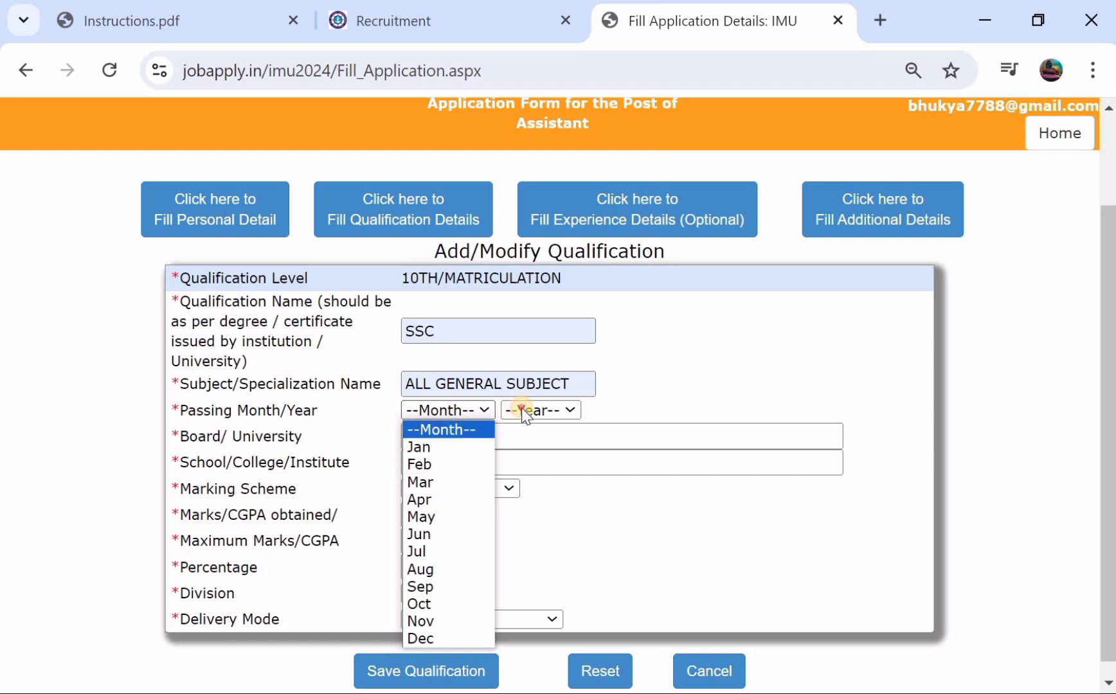
pyautogui.click(444, 490)
pyautogui.click(440, 489)
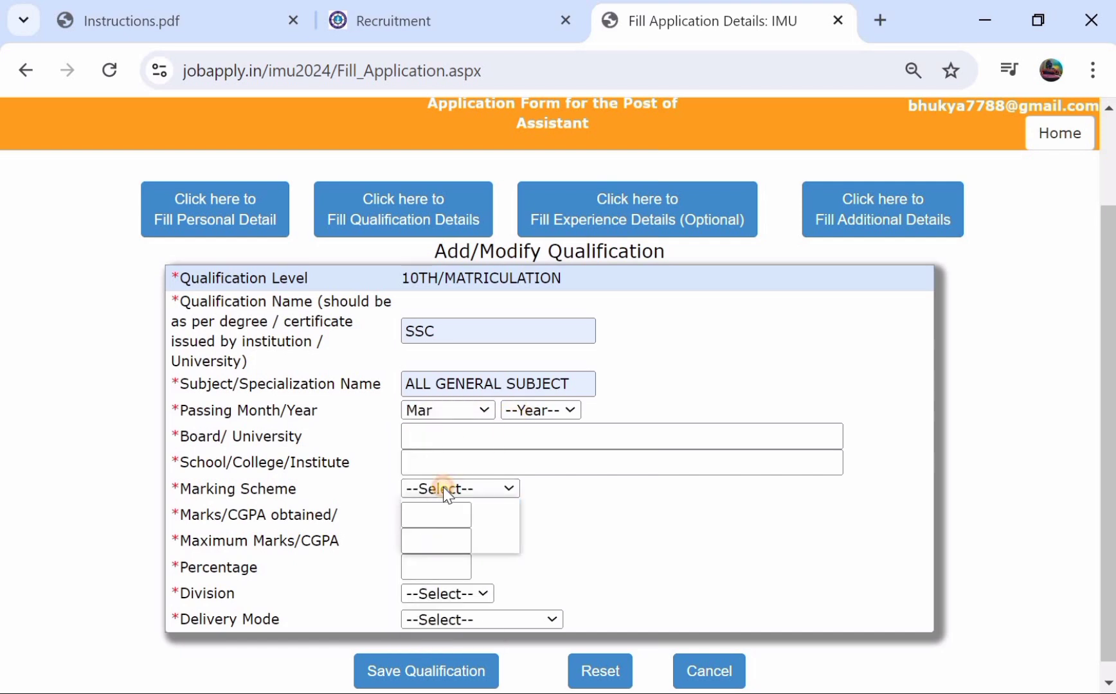
pyautogui.click(542, 414)
pyautogui.click(522, 534)
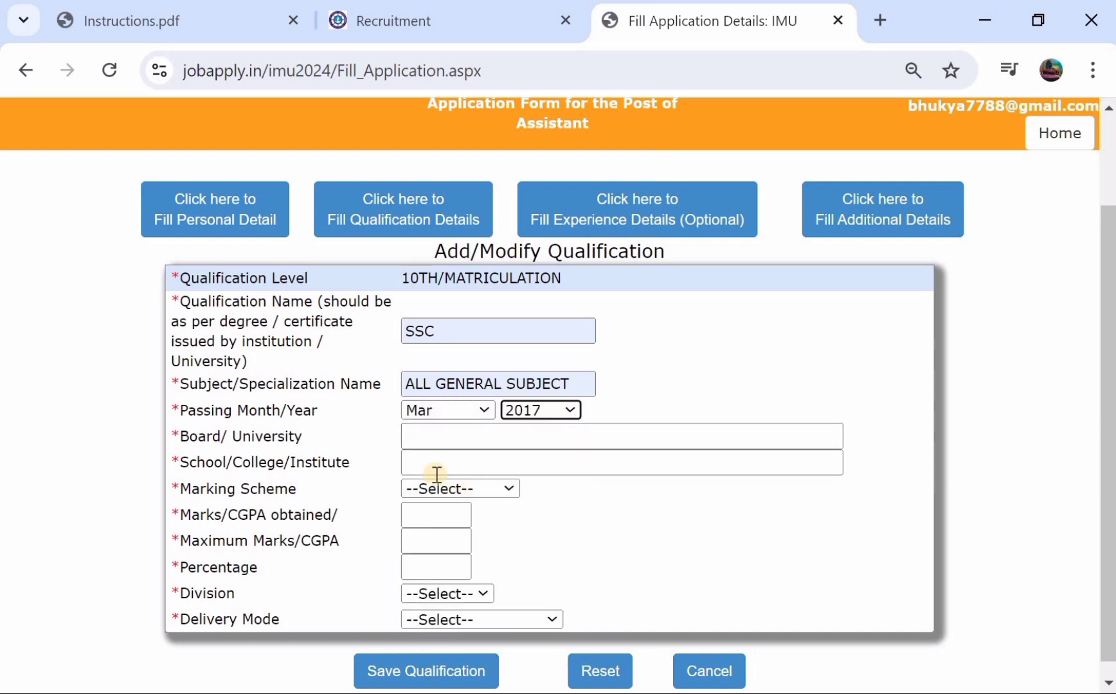
# - Set the board to TELANAGAN STASTE and the school to ZPHS, and choose the Marks scheme
pyautogui.click(407, 440)
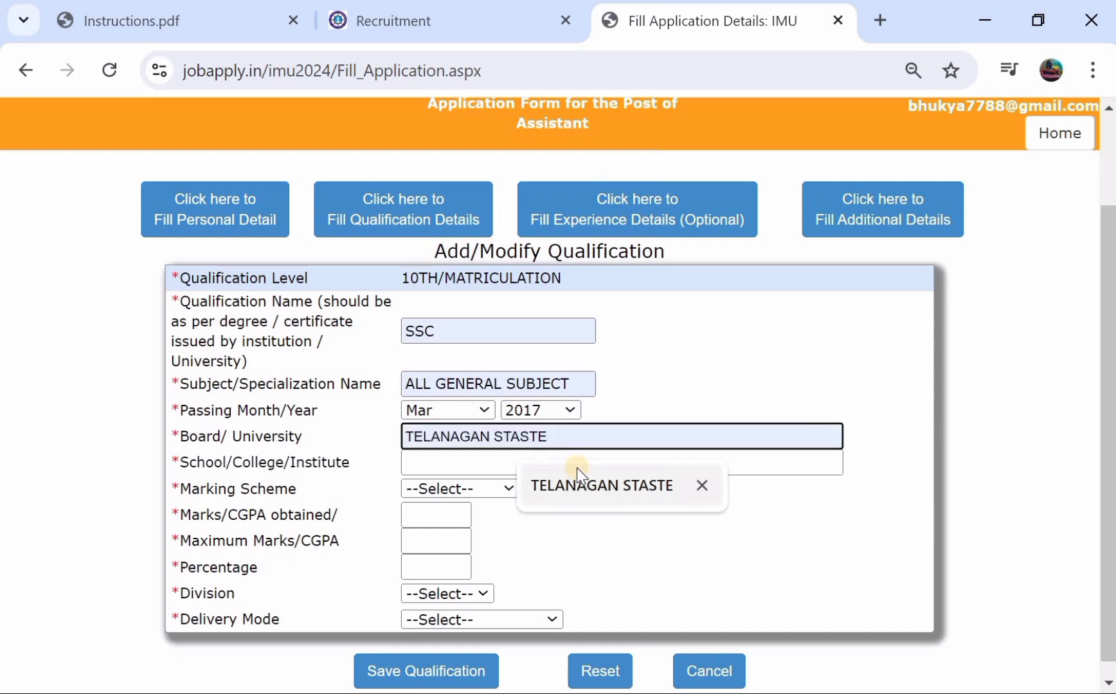
pyautogui.click(577, 485)
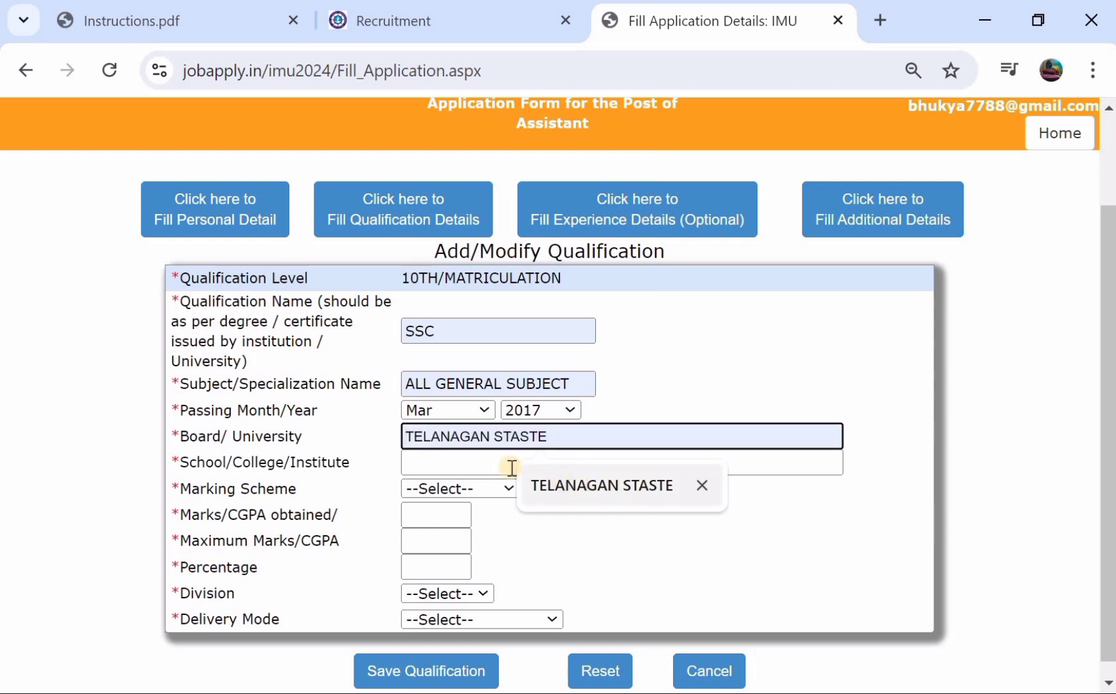
pyautogui.click(436, 460)
pyautogui.click(553, 514)
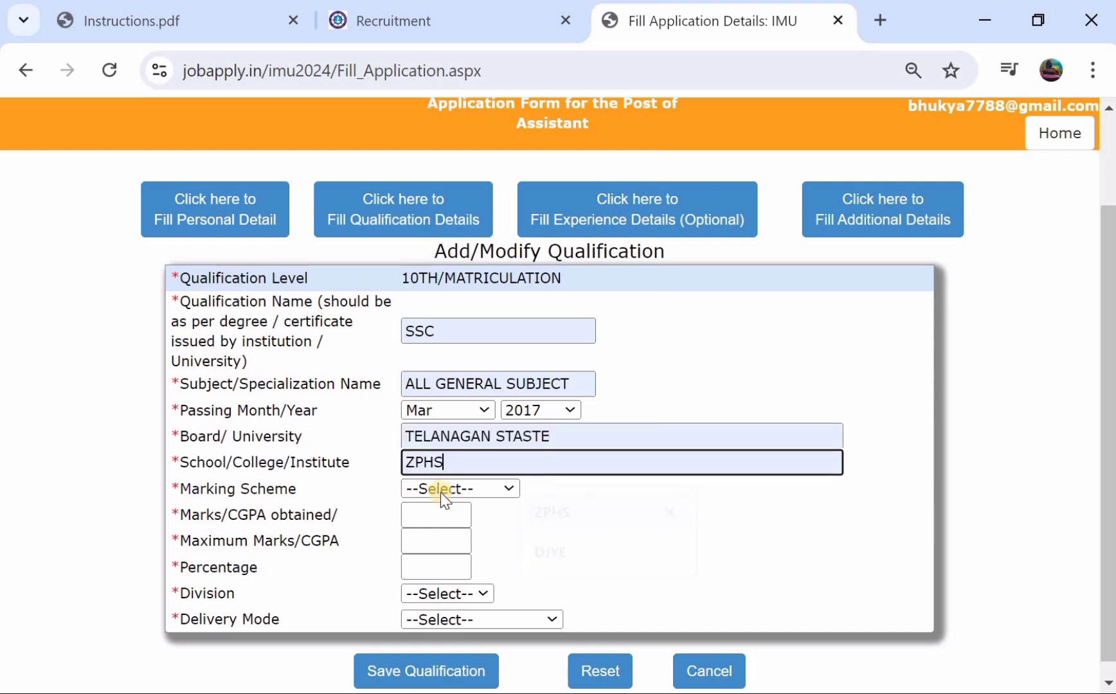
pyautogui.click(434, 490)
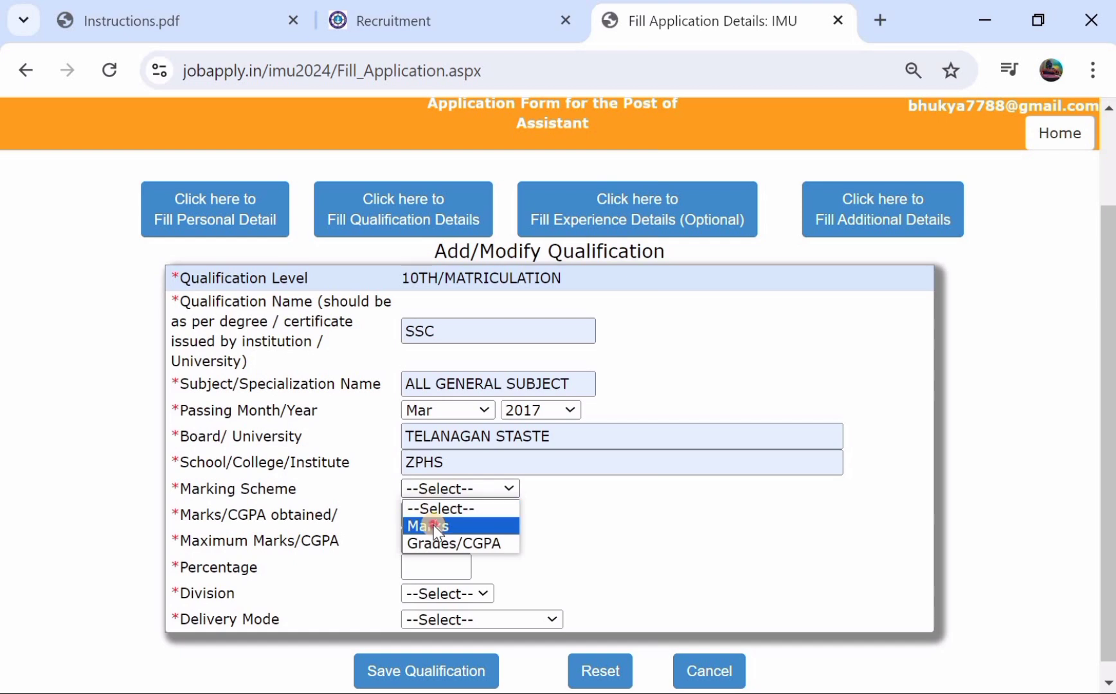
pyautogui.click(435, 525)
# - Enter 78 of 100 marks (78.00%), with SECOND division and FULL TIME delivery mode
pyautogui.click(440, 517)
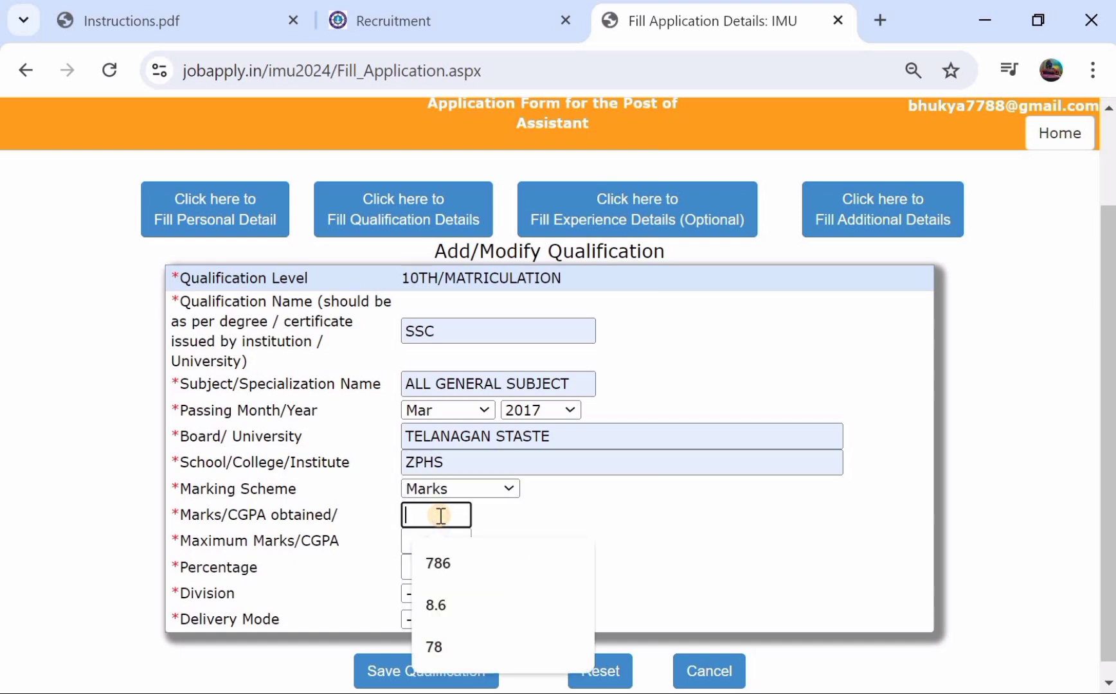
pyautogui.write('7')
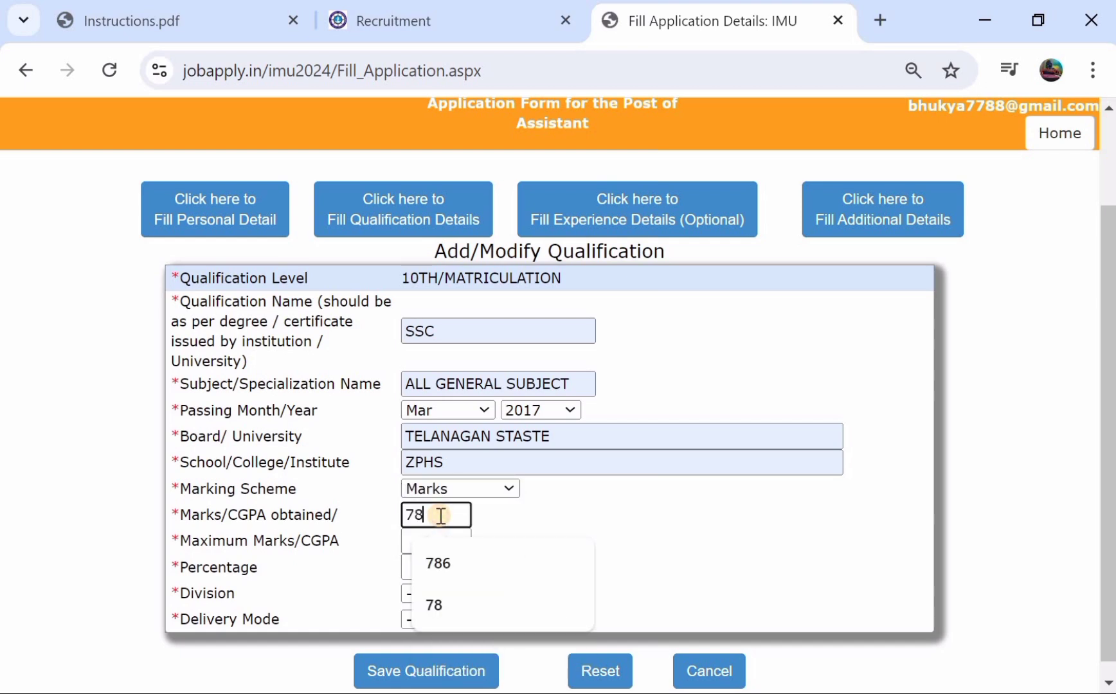
pyautogui.write('8')
pyautogui.click(373, 540)
pyautogui.click(432, 544)
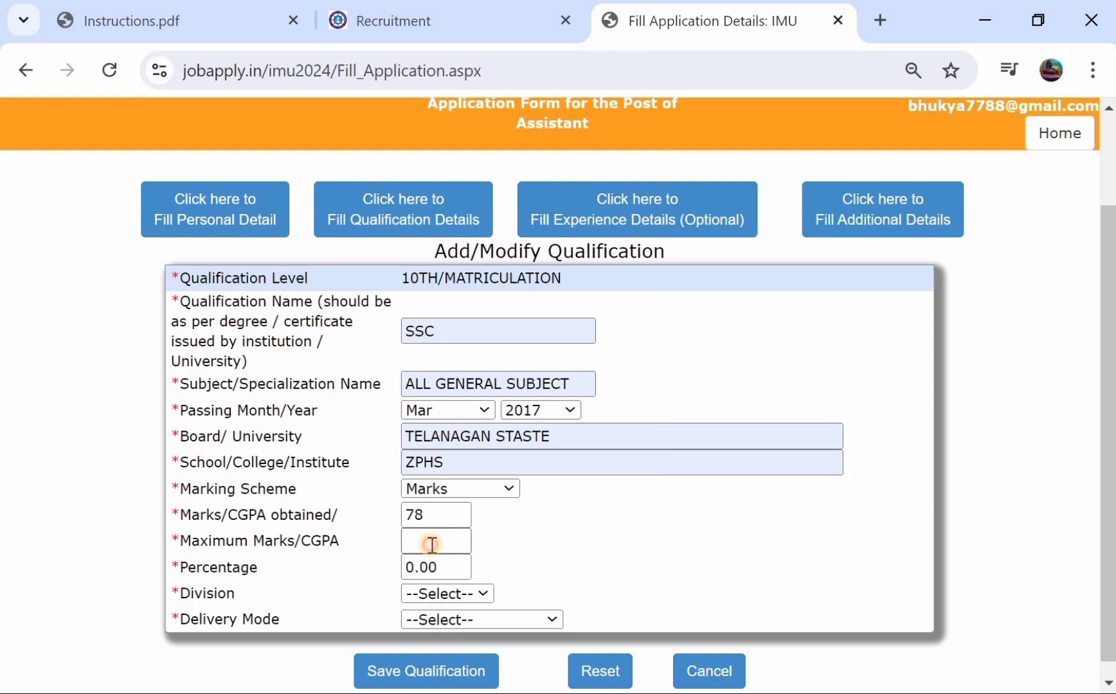
pyautogui.write('100')
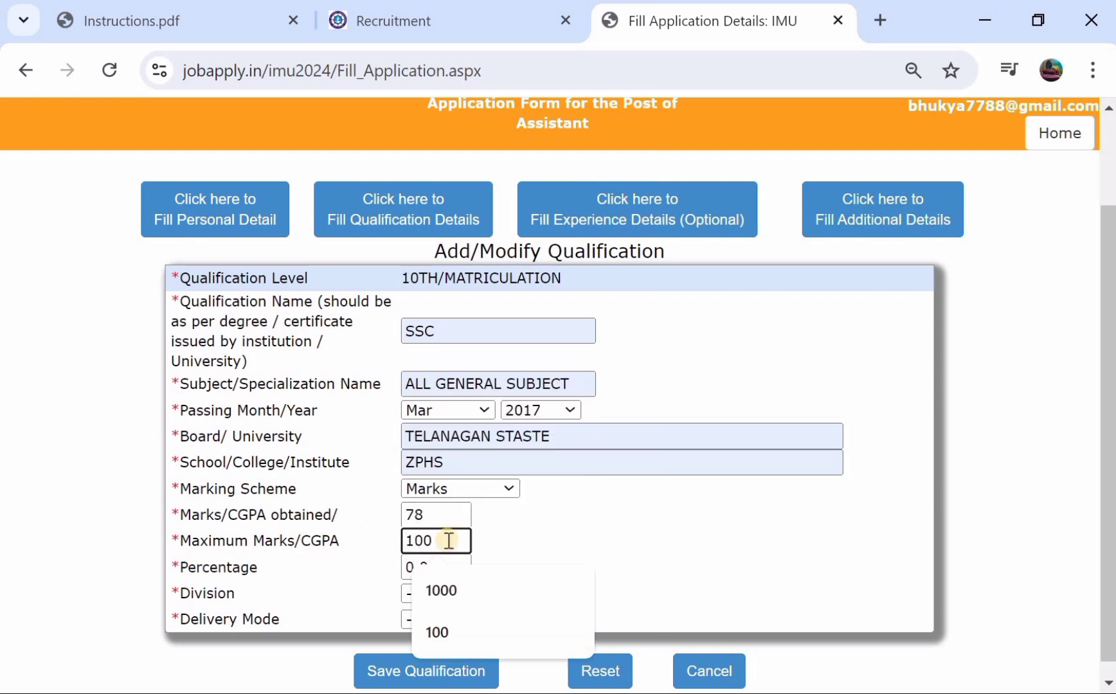
pyautogui.click(408, 567)
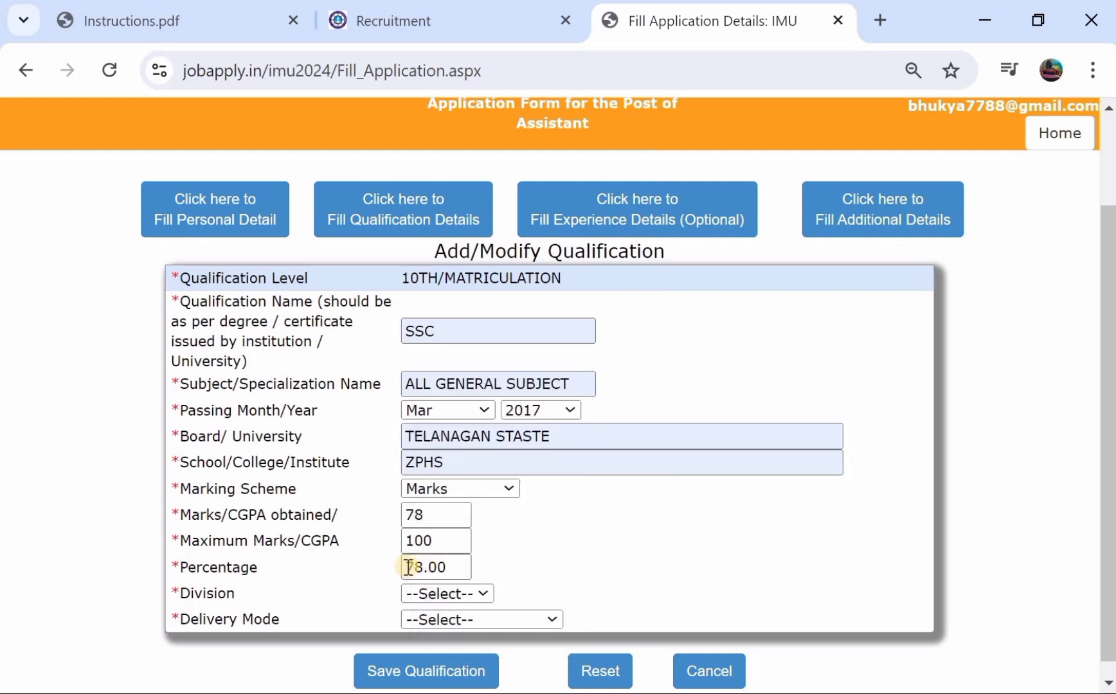
pyautogui.click(418, 591)
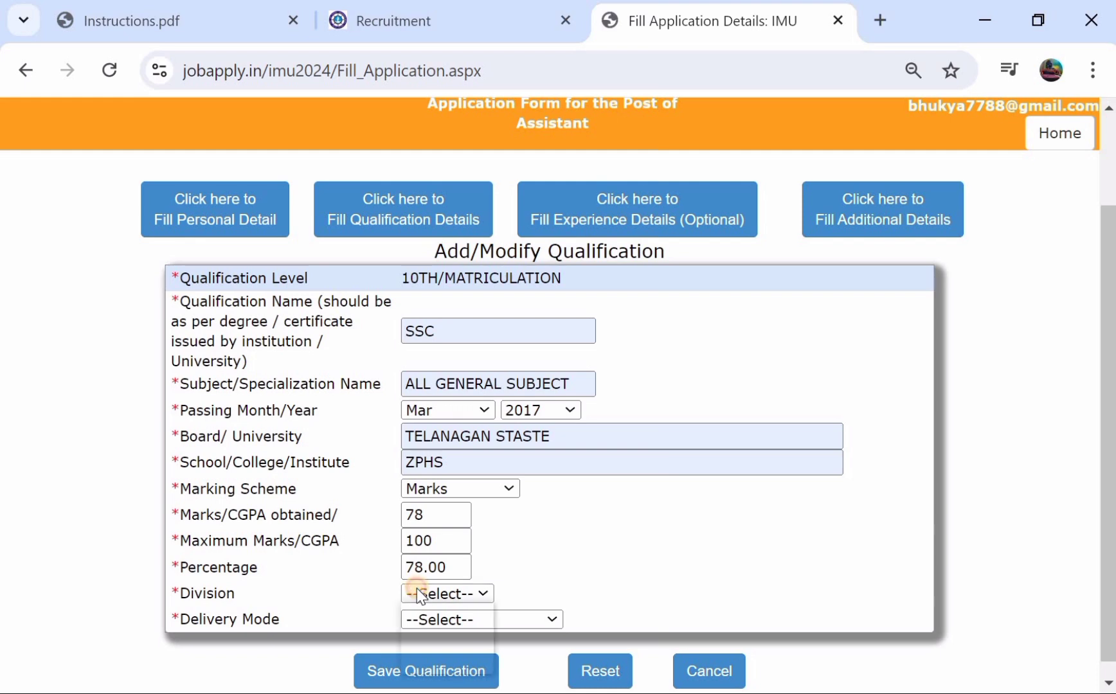
pyautogui.click(416, 645)
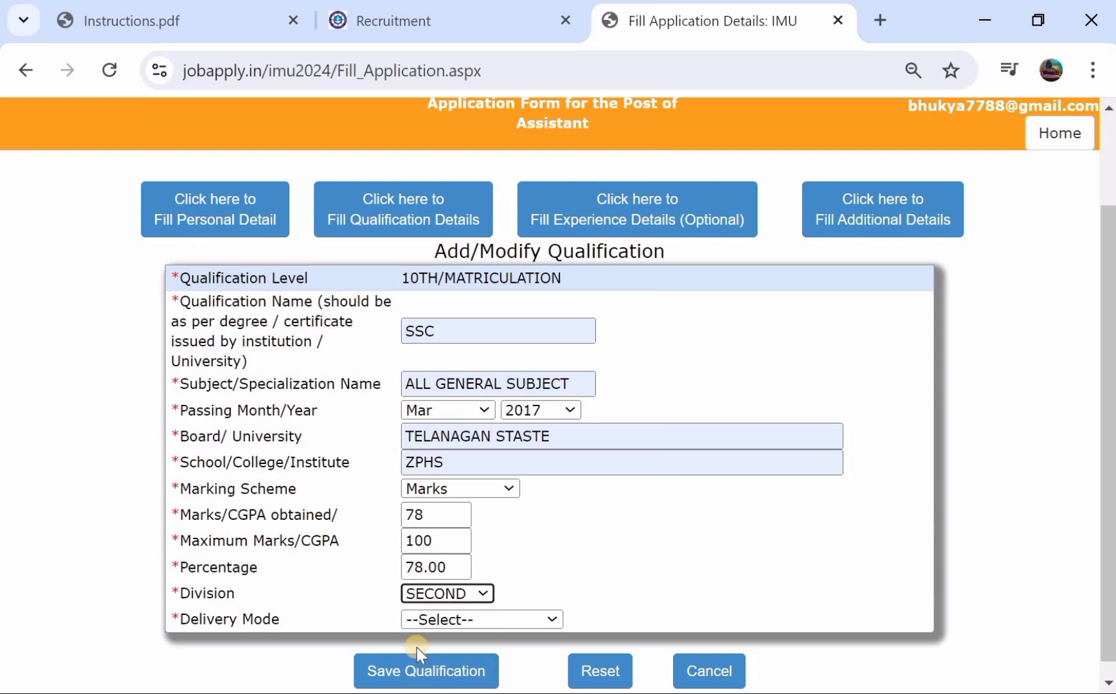
pyautogui.click(434, 619)
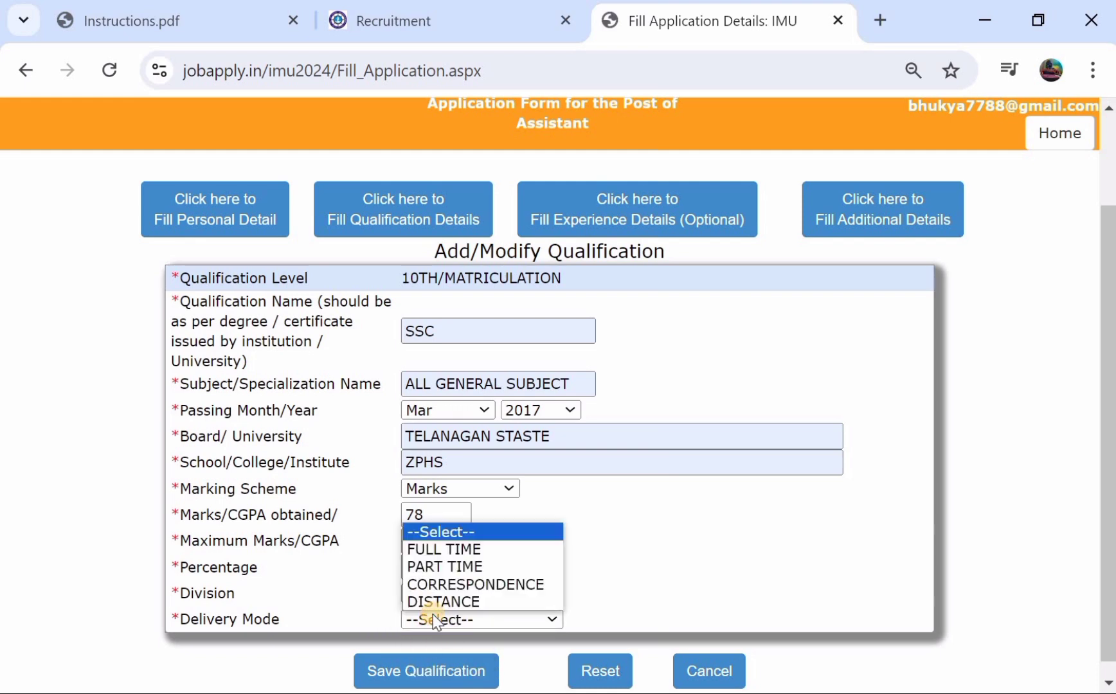
pyautogui.click(476, 551)
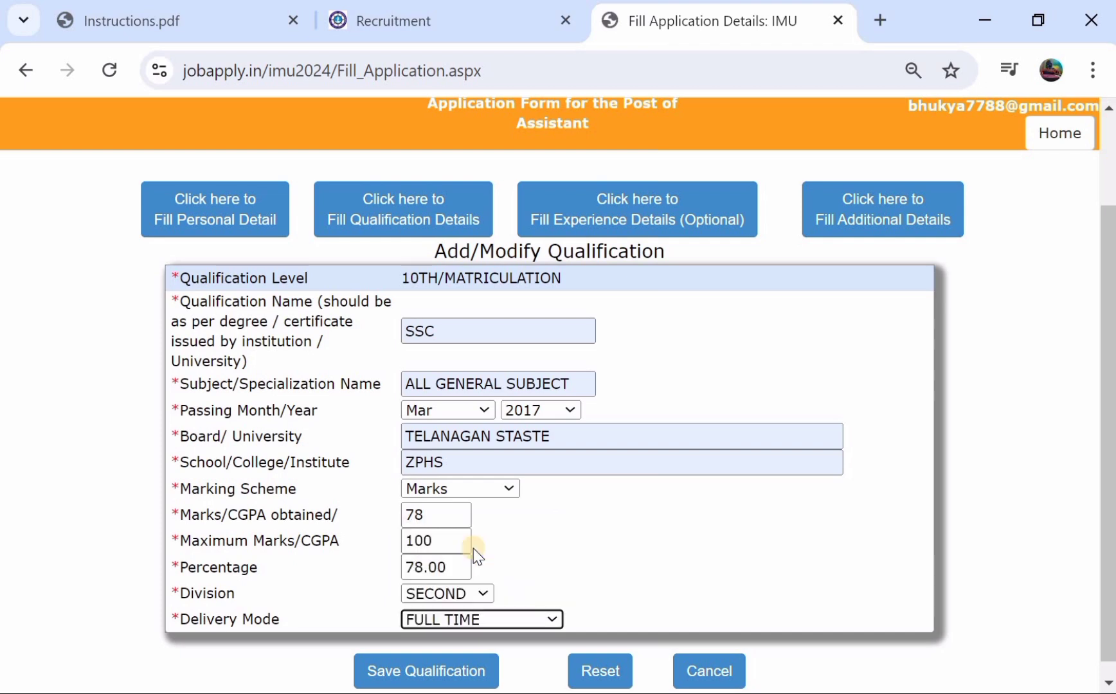
pyautogui.click(453, 490)
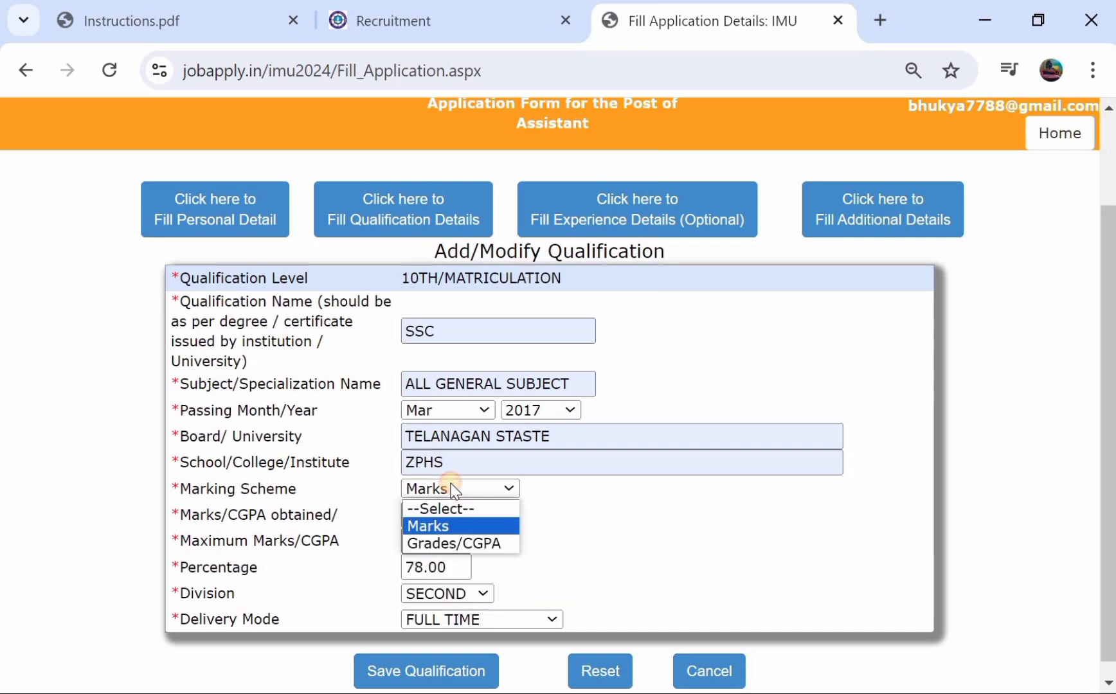
pyautogui.click(437, 545)
pyautogui.click(749, 315)
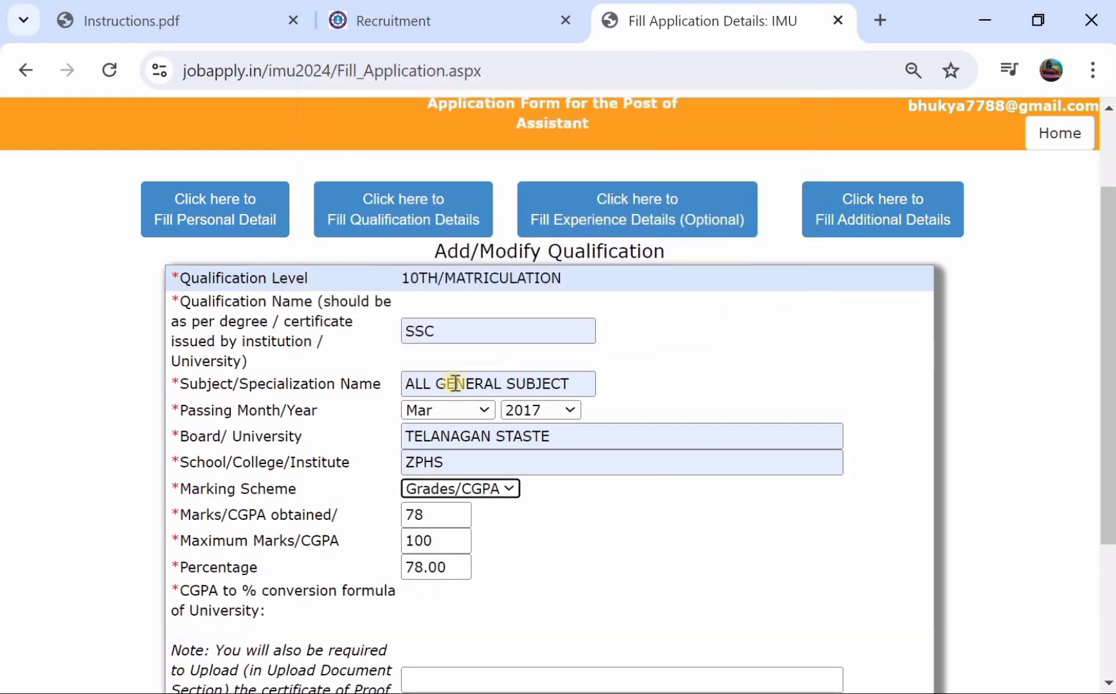
pyautogui.scroll(-3, 432, 392)
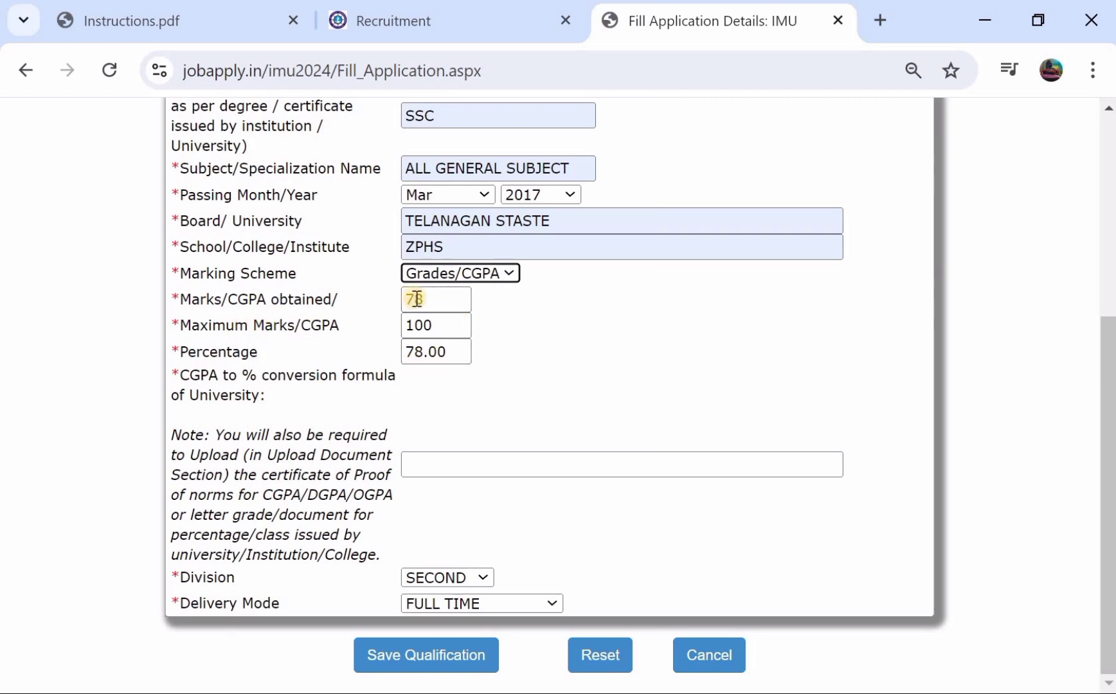
pyautogui.click(429, 300)
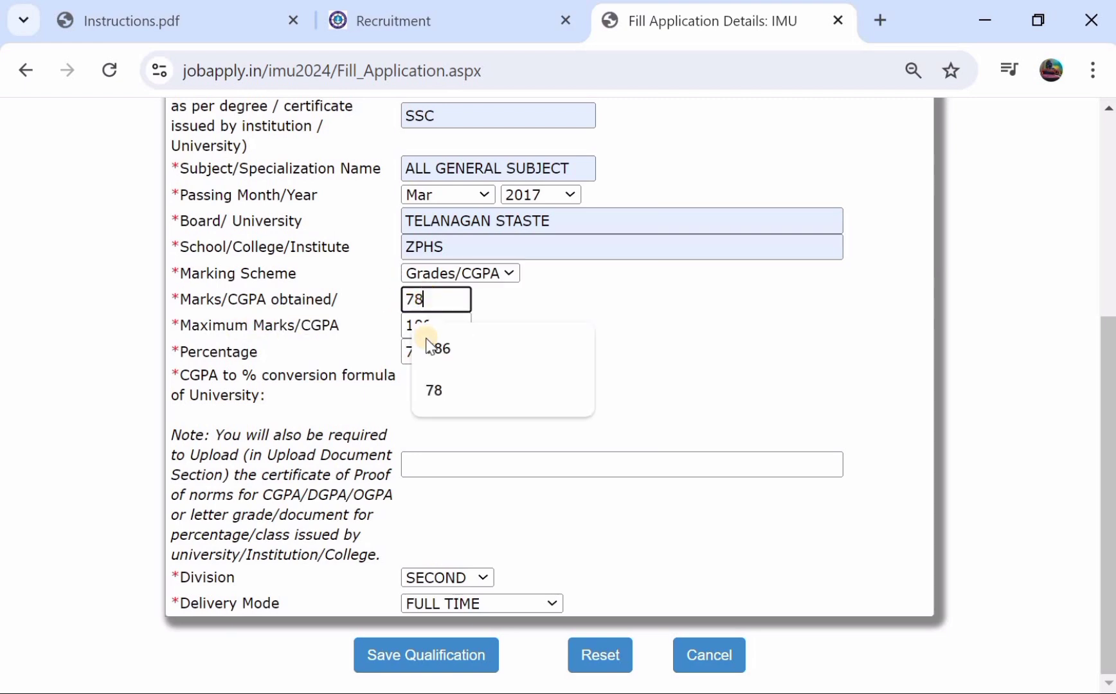
pyautogui.click(373, 326)
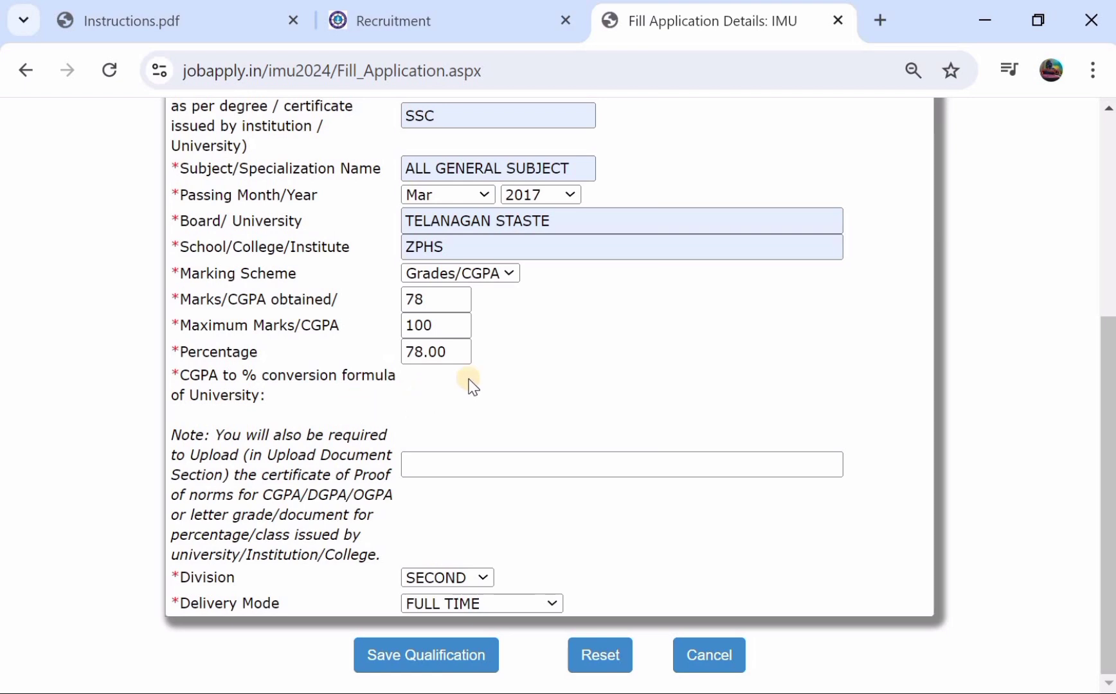
pyautogui.click(448, 275)
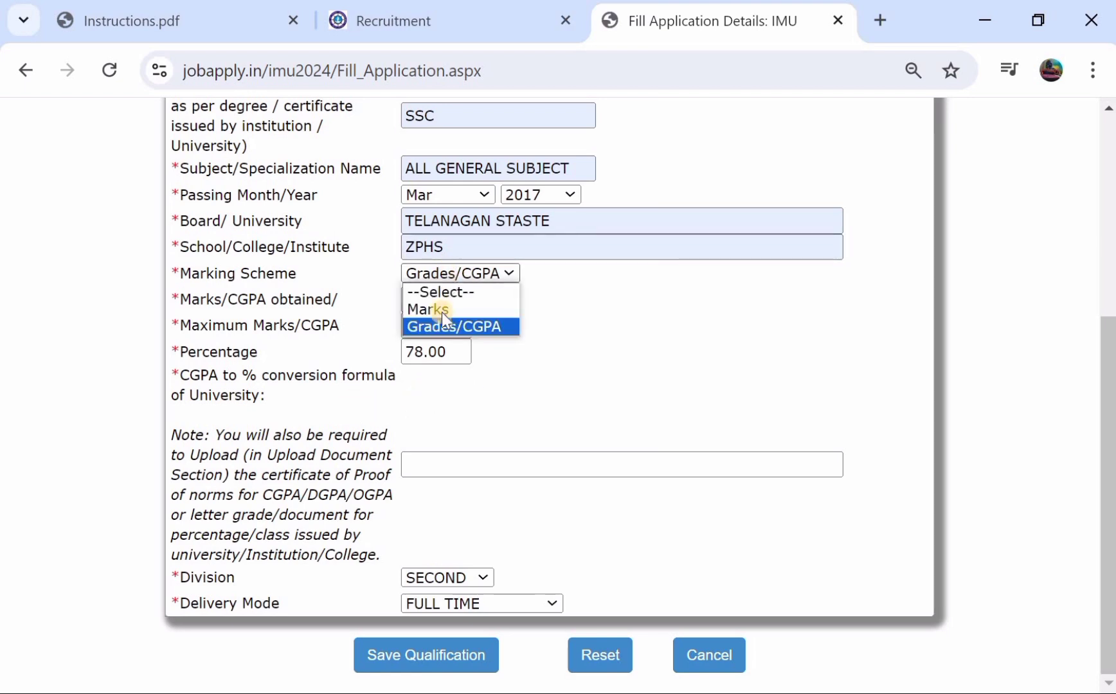
pyautogui.click(440, 309)
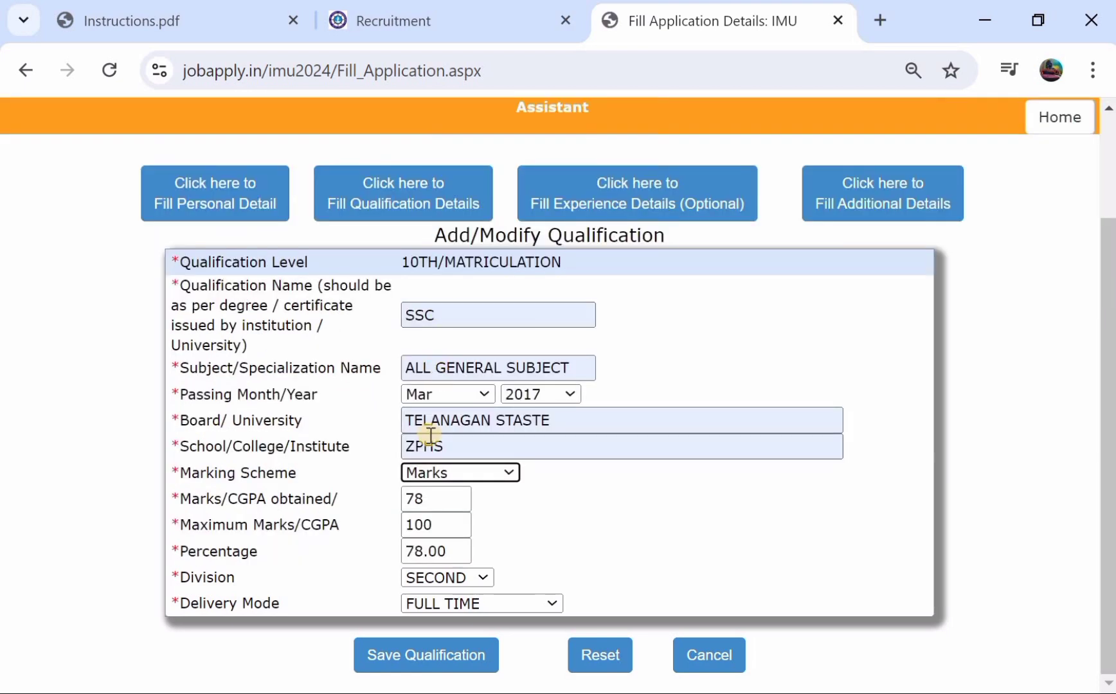
# - Save the 10TH/MATRICULATION entry, then add a new 12TH/Senior Secondary qualification
pyautogui.click(434, 649)
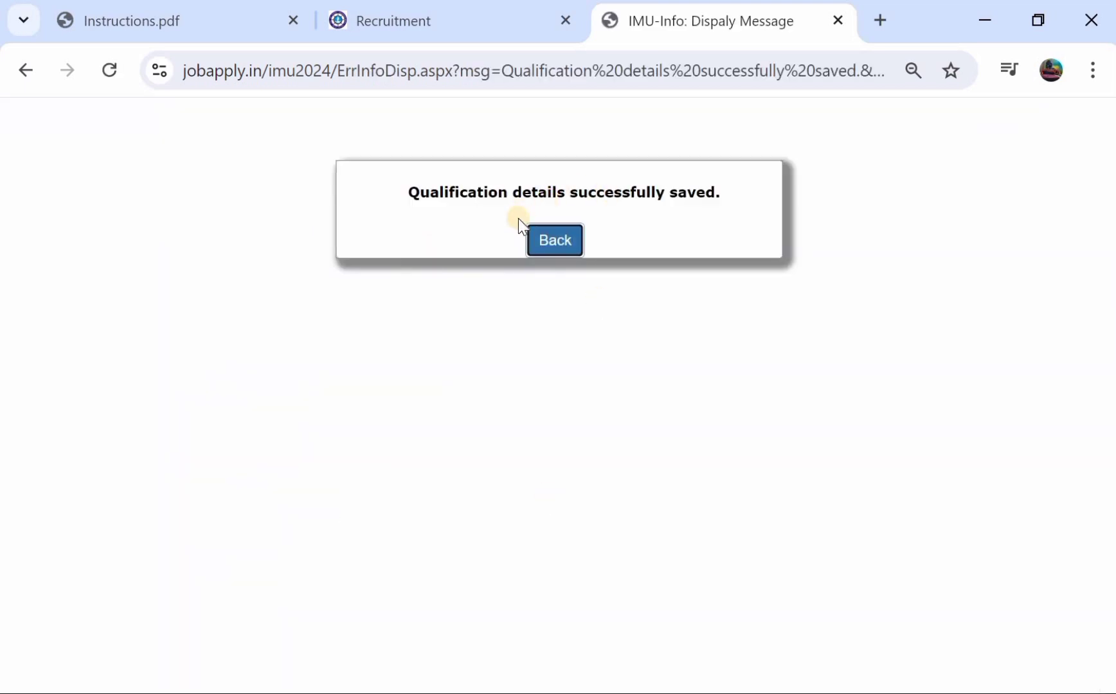
pyautogui.click(555, 243)
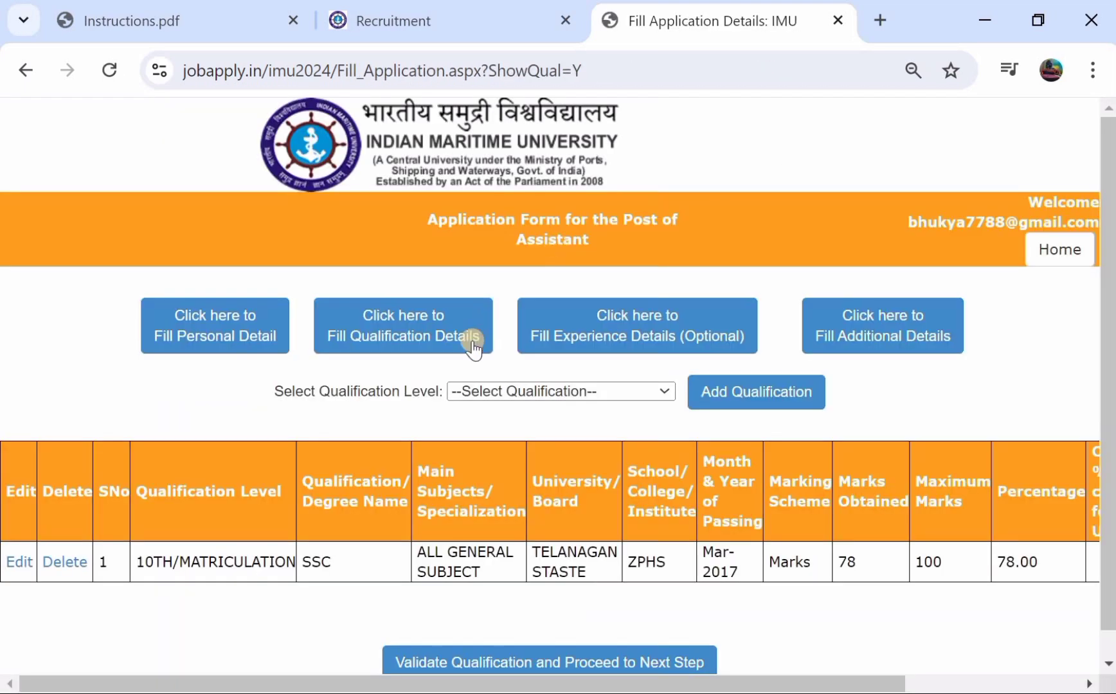
pyautogui.click(487, 391)
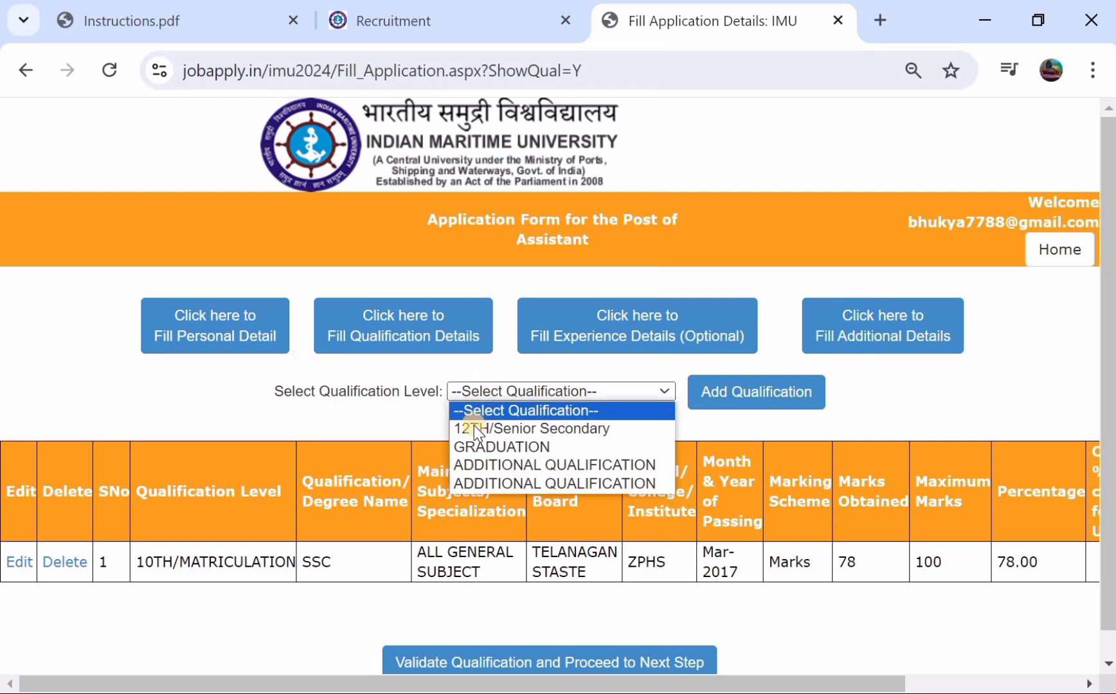
pyautogui.click(473, 432)
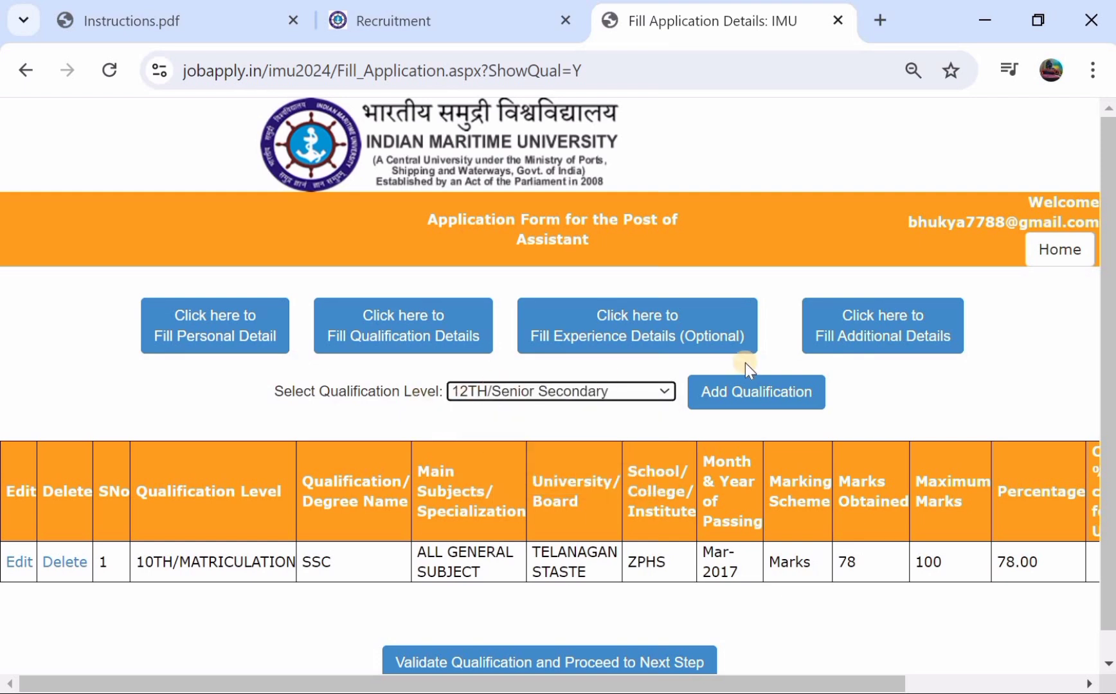
pyautogui.click(742, 392)
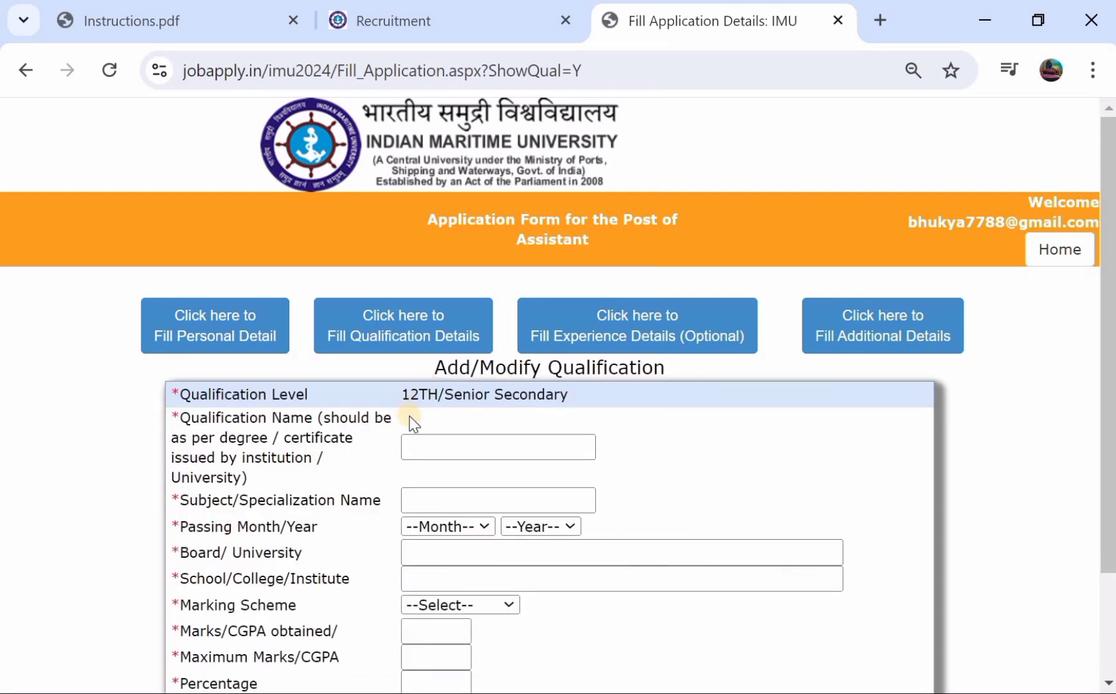
# - Enter EFUI as the 12th qualification with ALL GENERAL SUBJECT, passed November 2019
pyautogui.click(419, 439)
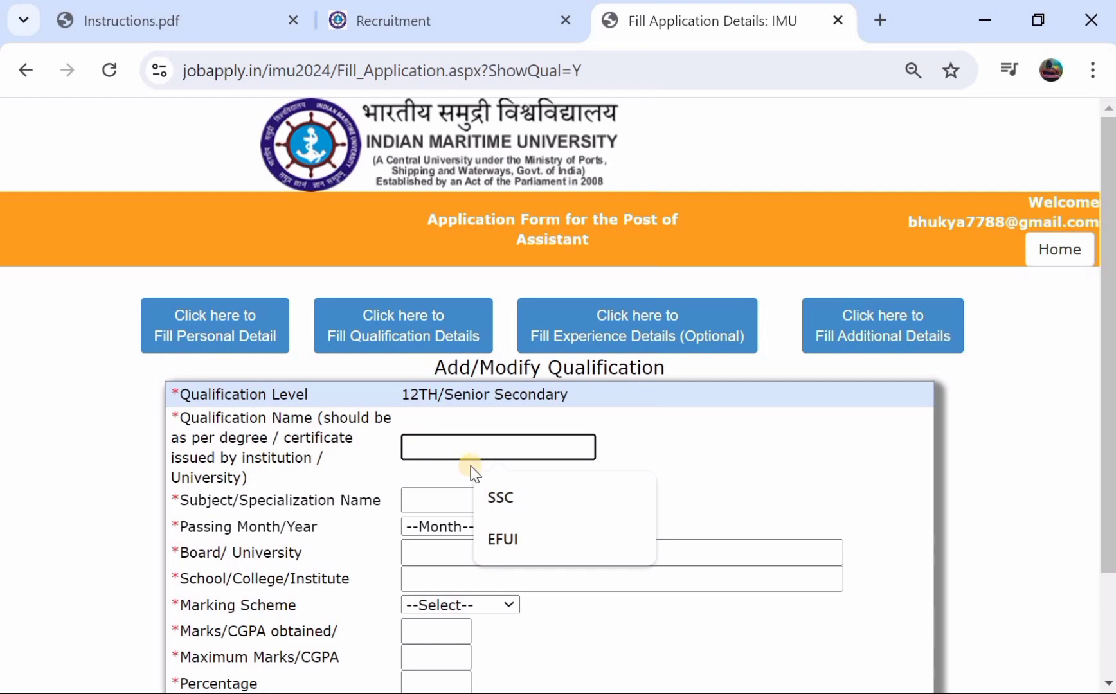
pyautogui.click(496, 534)
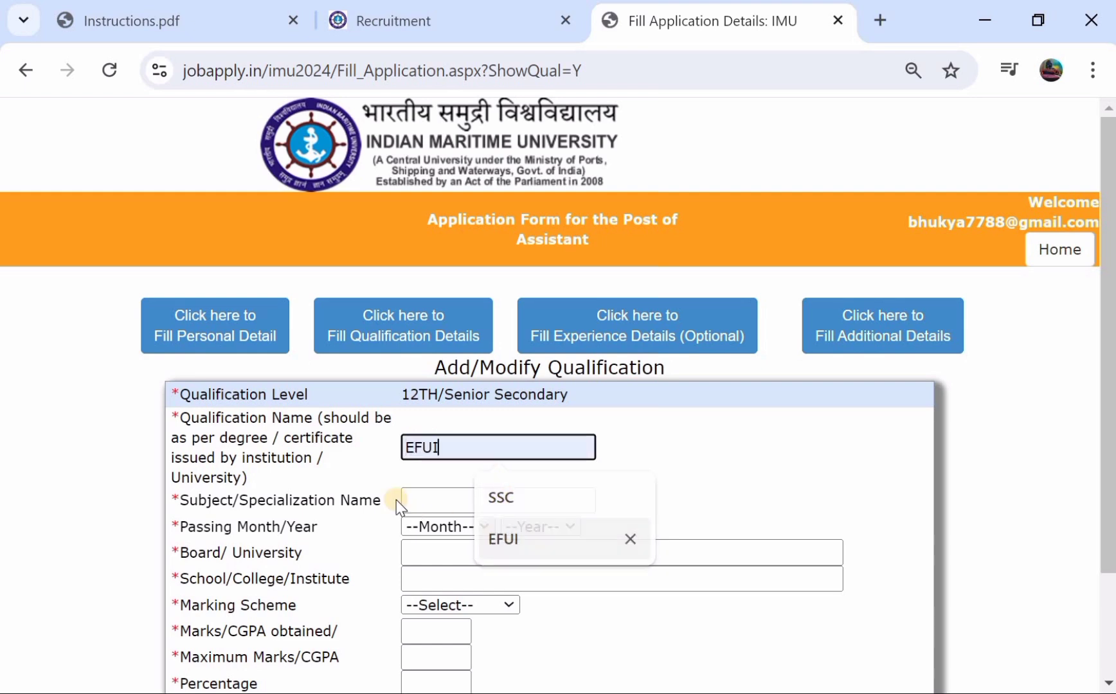
pyautogui.click(426, 498)
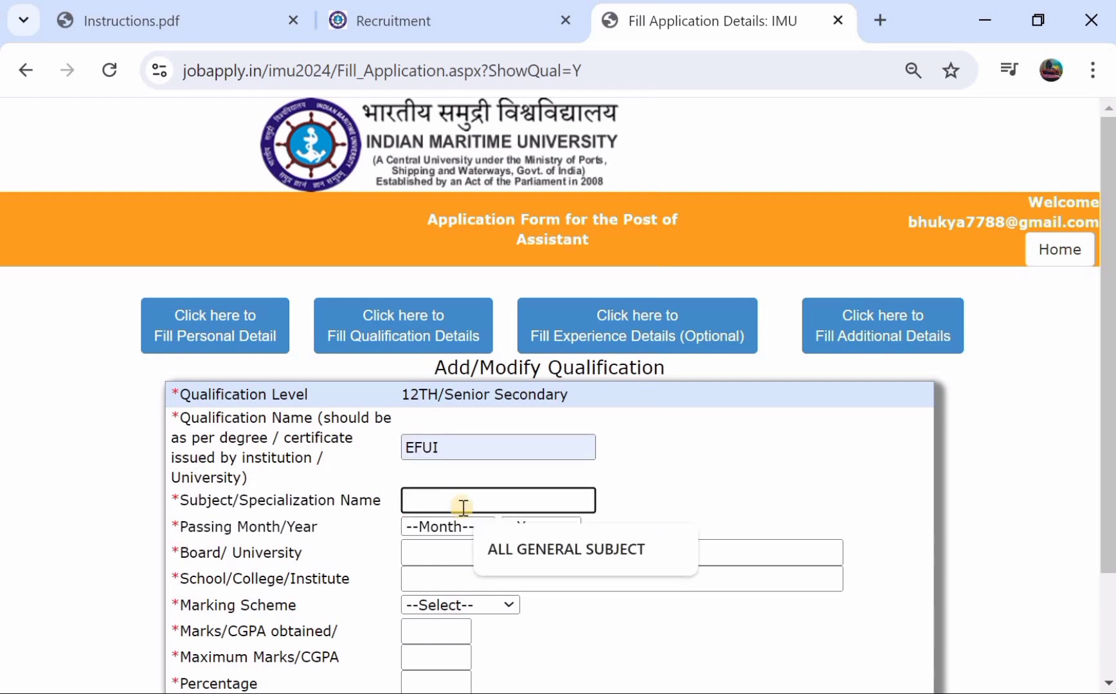
pyautogui.click(501, 547)
pyautogui.click(440, 528)
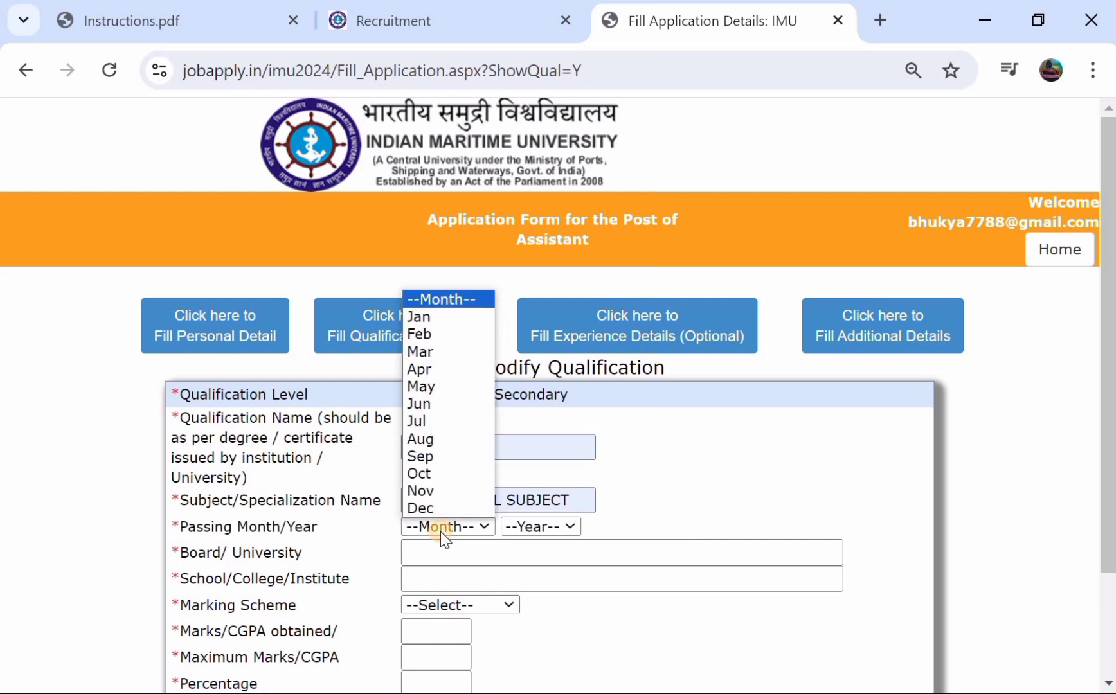
pyautogui.click(428, 491)
pyautogui.click(523, 527)
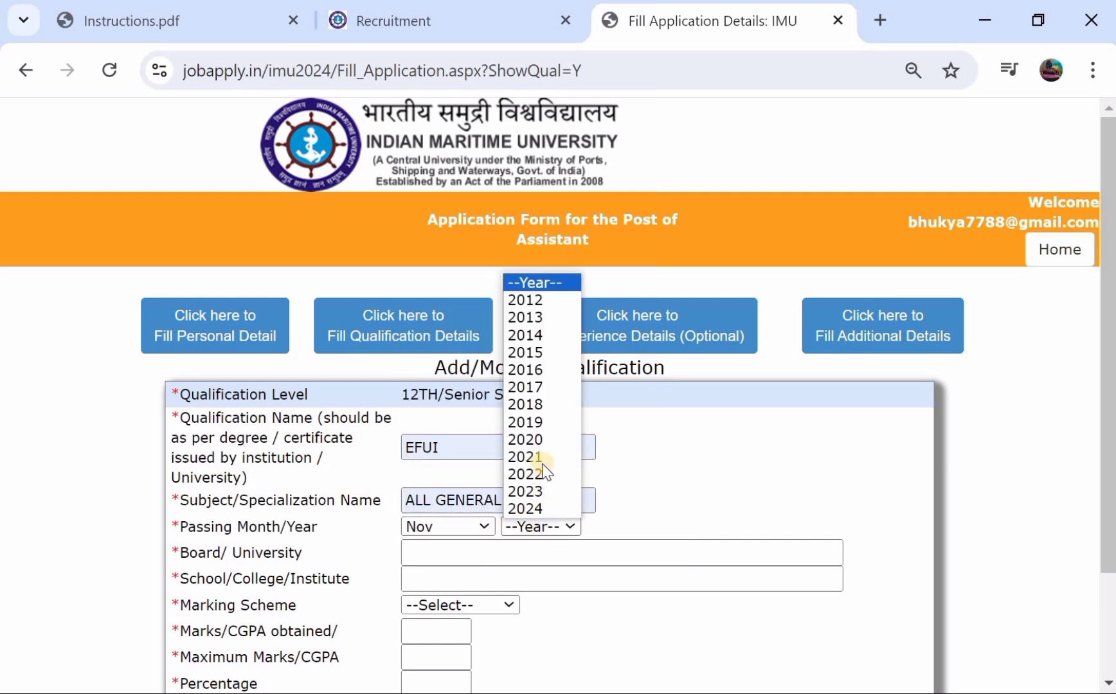
pyautogui.click(531, 422)
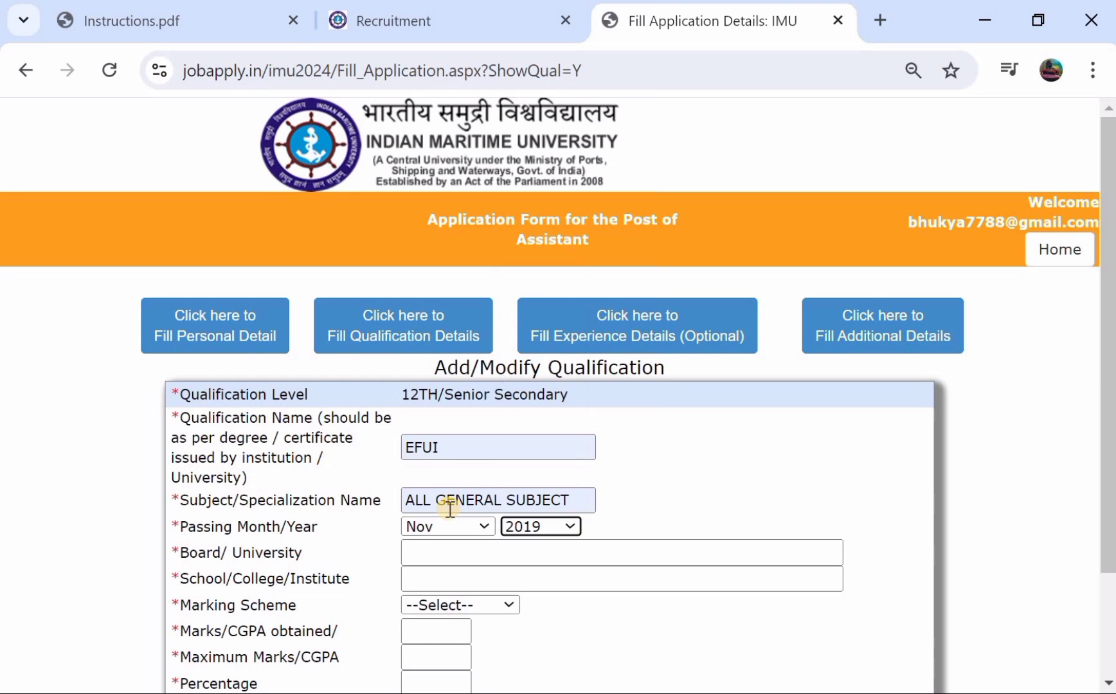
# - Set the school to DJYE and the board to TELANAGAN STASTE, and choose the Marks scheme
pyautogui.click(417, 565)
pyautogui.moveTo(612, 635); pyautogui.dragTo(578, 572)
pyautogui.click(551, 548)
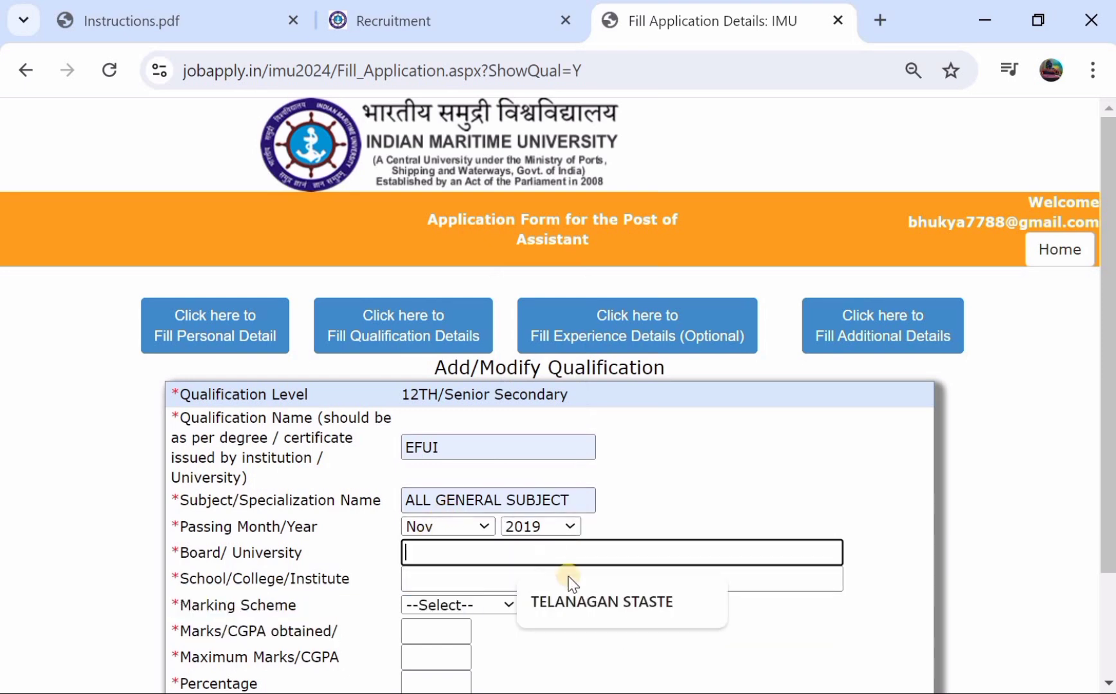
pyautogui.click(464, 573)
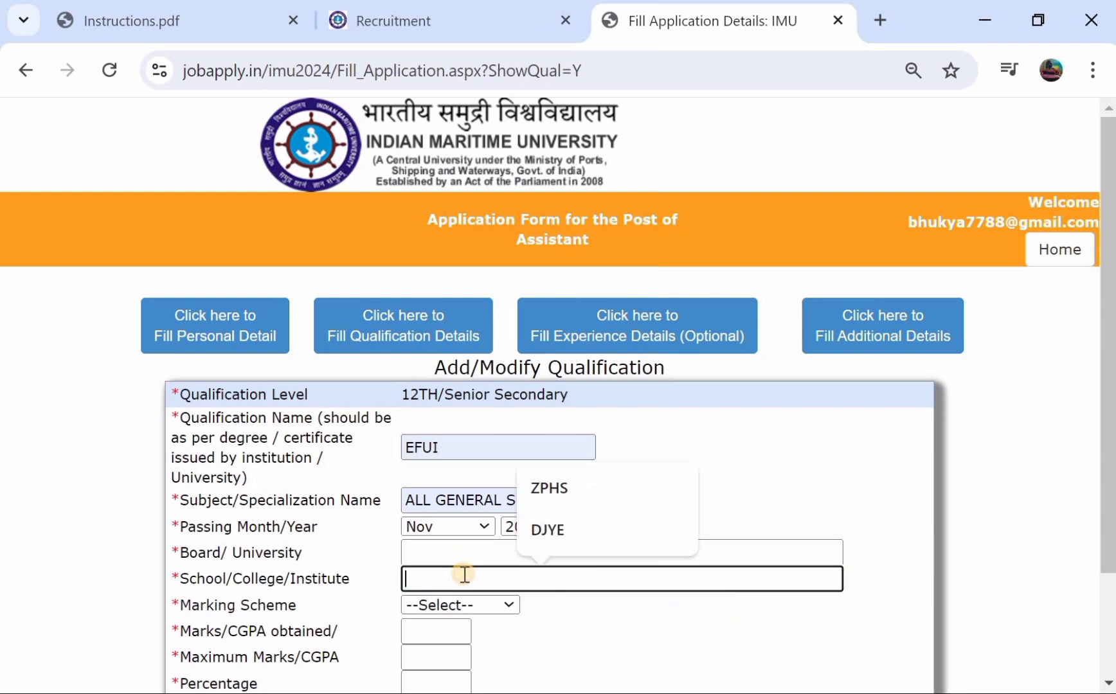
pyautogui.click(550, 534)
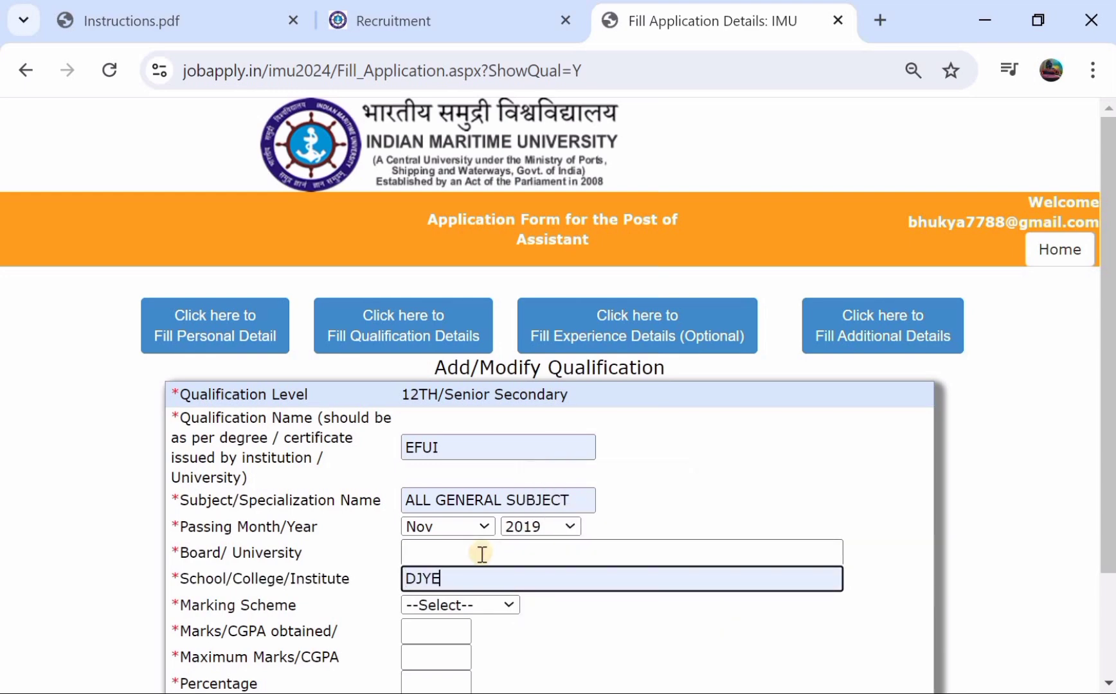
pyautogui.click(481, 553)
pyautogui.click(589, 607)
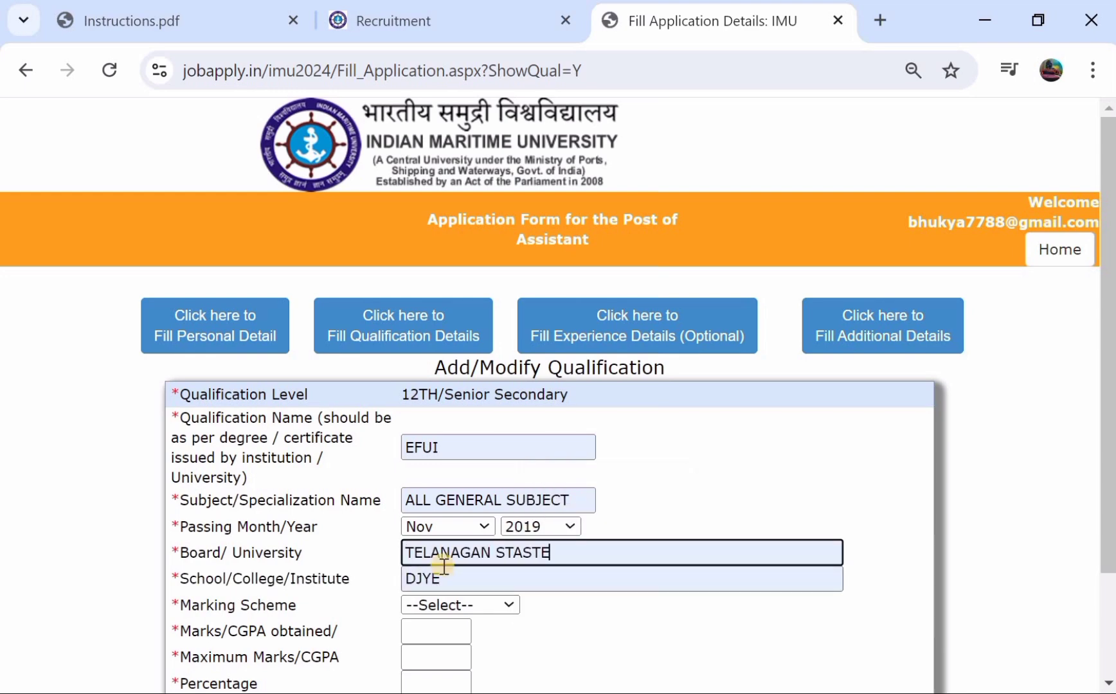
pyautogui.scroll(-1, 443, 565)
pyautogui.click(467, 534)
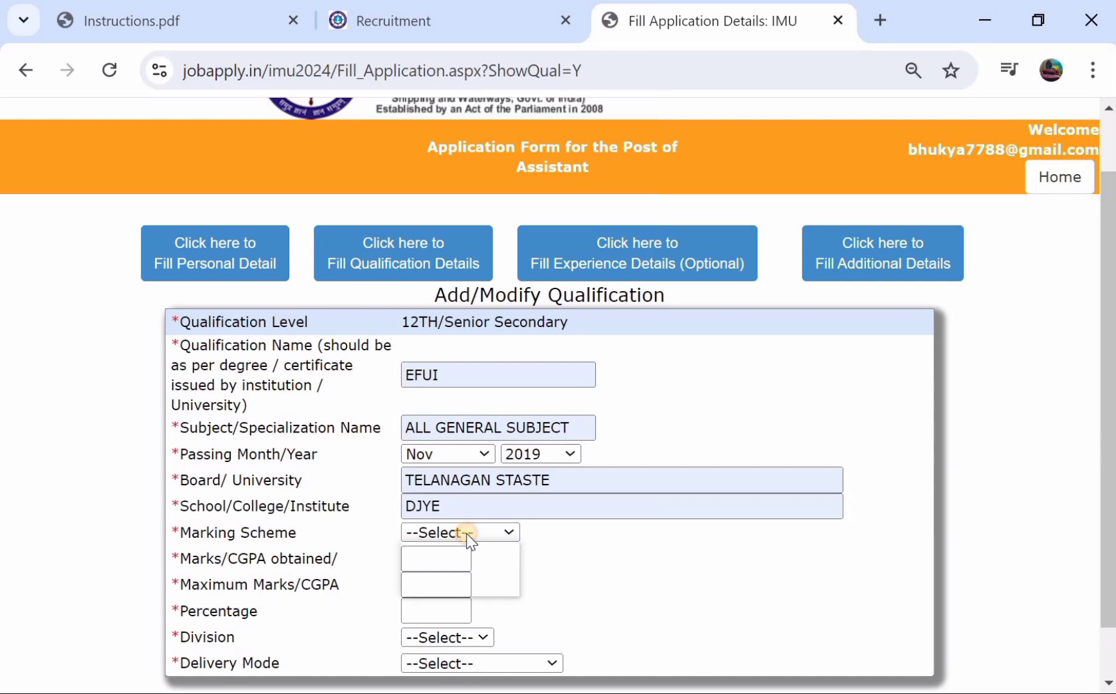
pyautogui.click(464, 565)
# - Enter 750 of 1000 marks (75.00%), FIRST division and FULL TIME mode, and save the entry
pyautogui.click(427, 561)
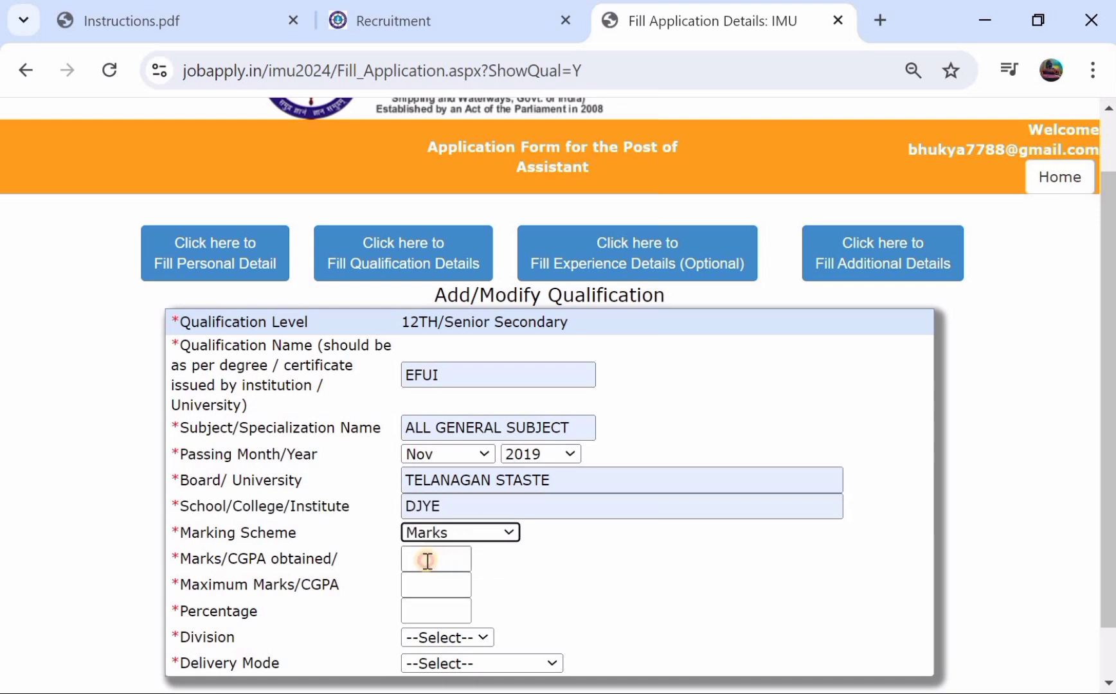
pyautogui.write('750')
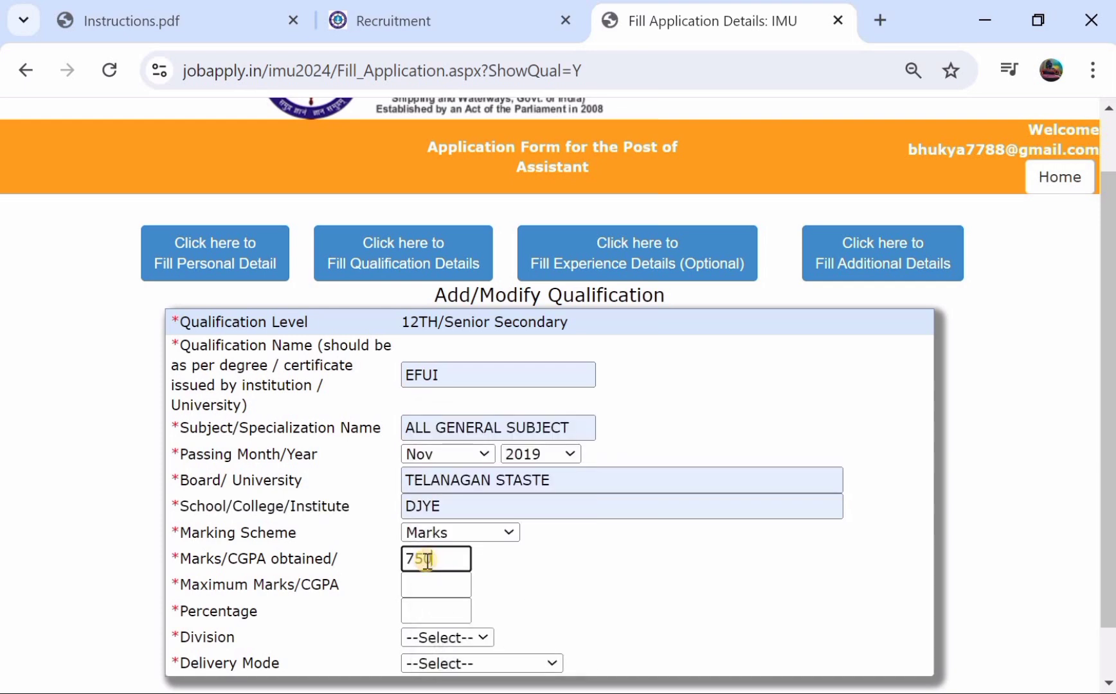
pyautogui.click(419, 585)
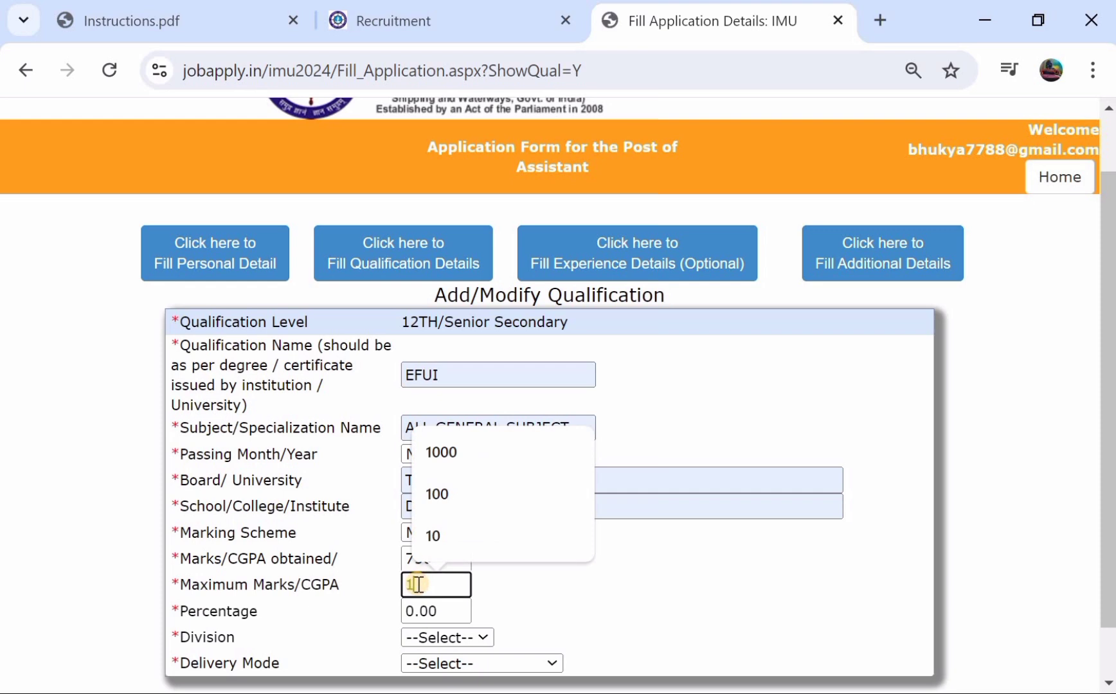
pyautogui.write('1000')
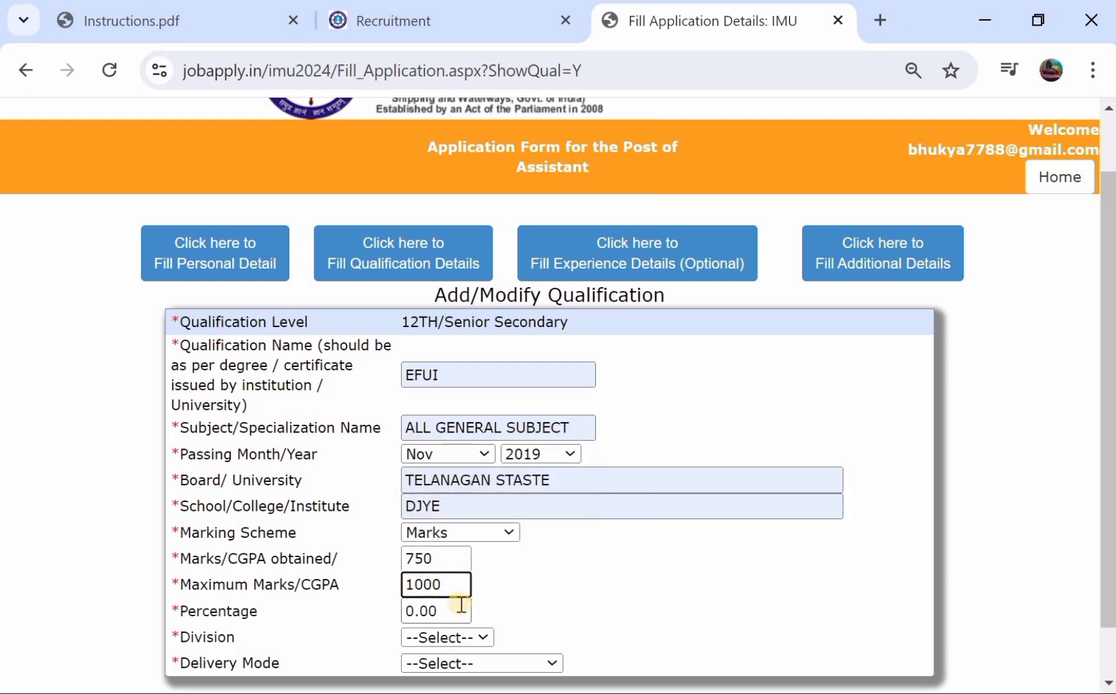
pyautogui.click(494, 612)
pyautogui.scroll(-1, 414, 594)
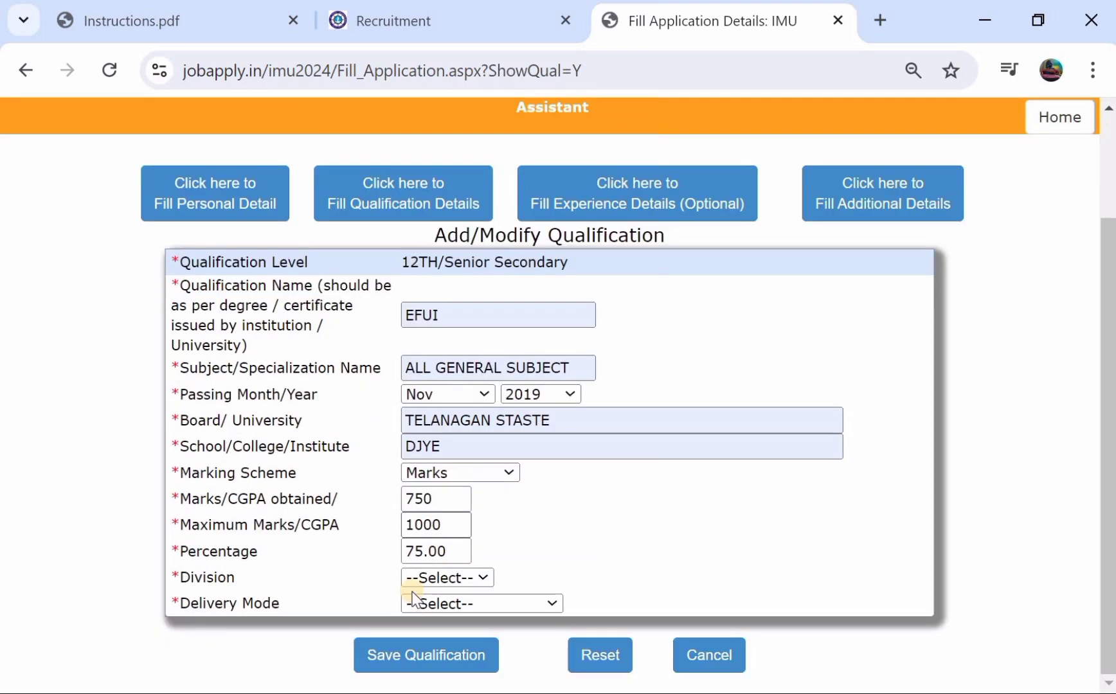
pyautogui.click(442, 577)
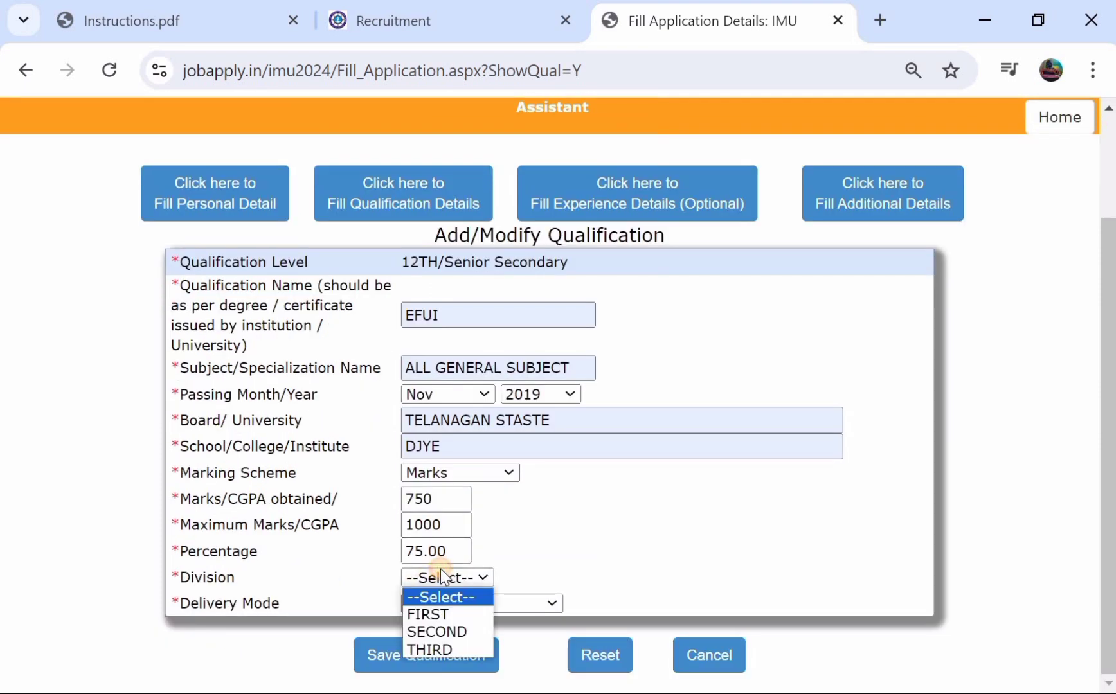
pyautogui.click(423, 615)
pyautogui.click(462, 598)
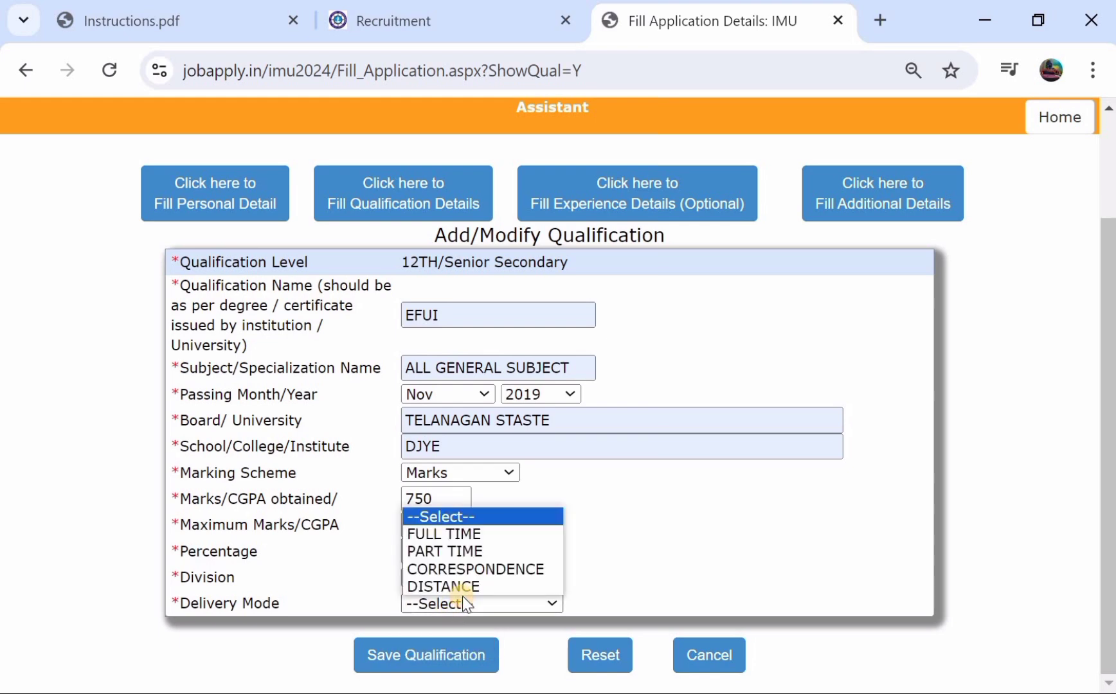
pyautogui.click(487, 534)
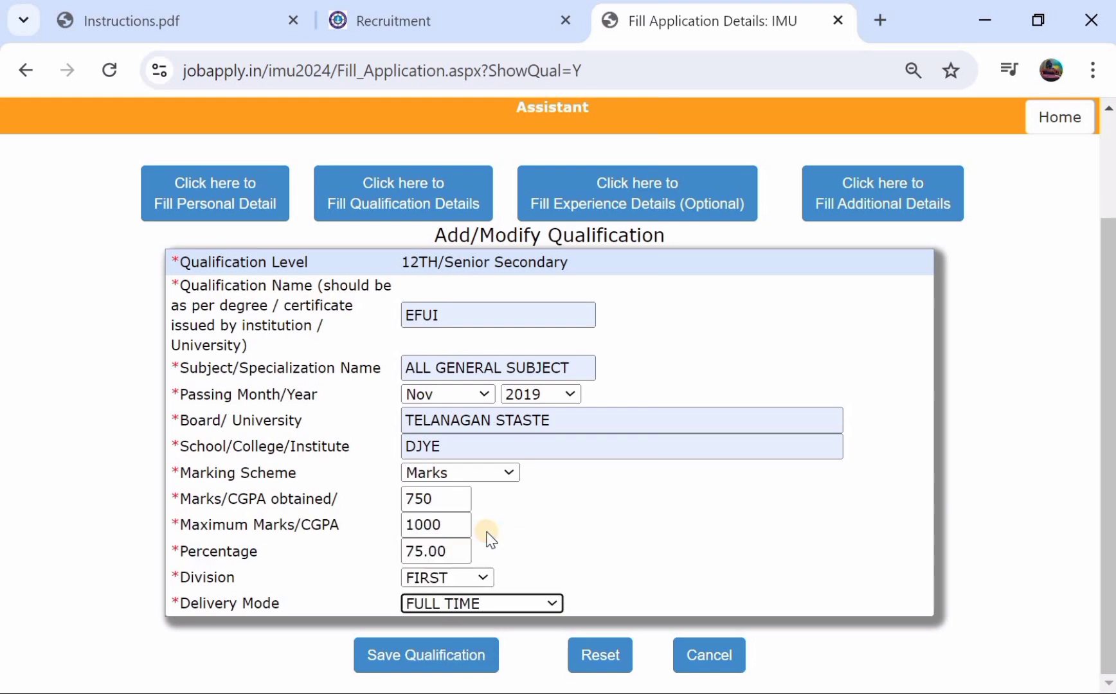
pyautogui.click(398, 658)
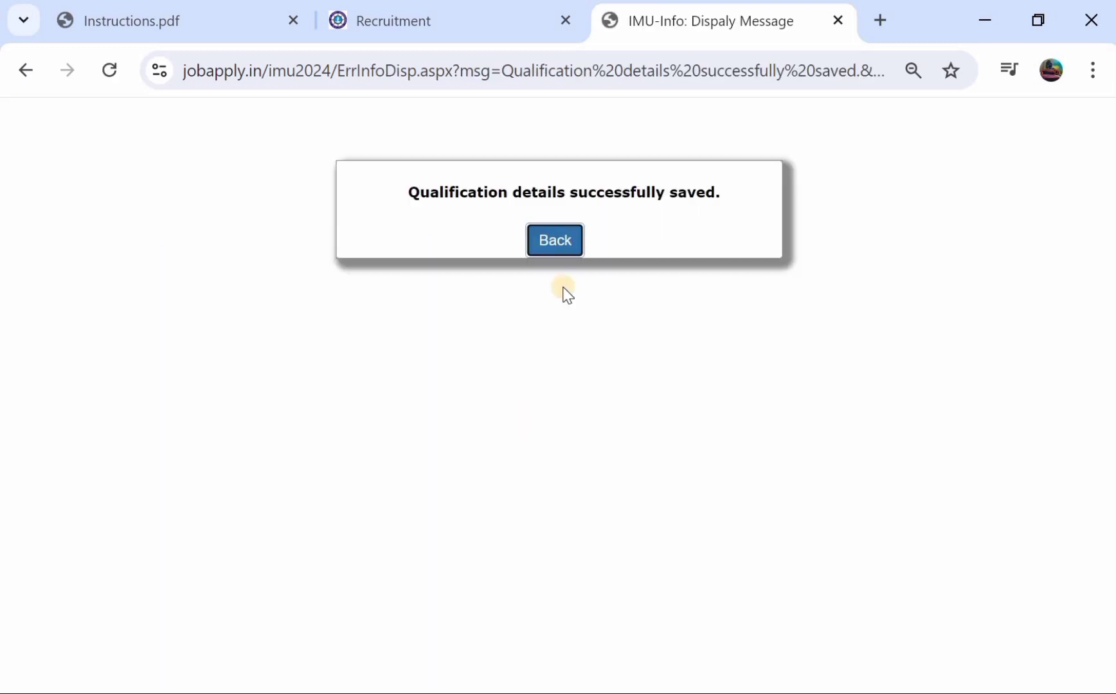
# - Start a new GRADUATION qualification entry from the qualification list
pyautogui.click(559, 244)
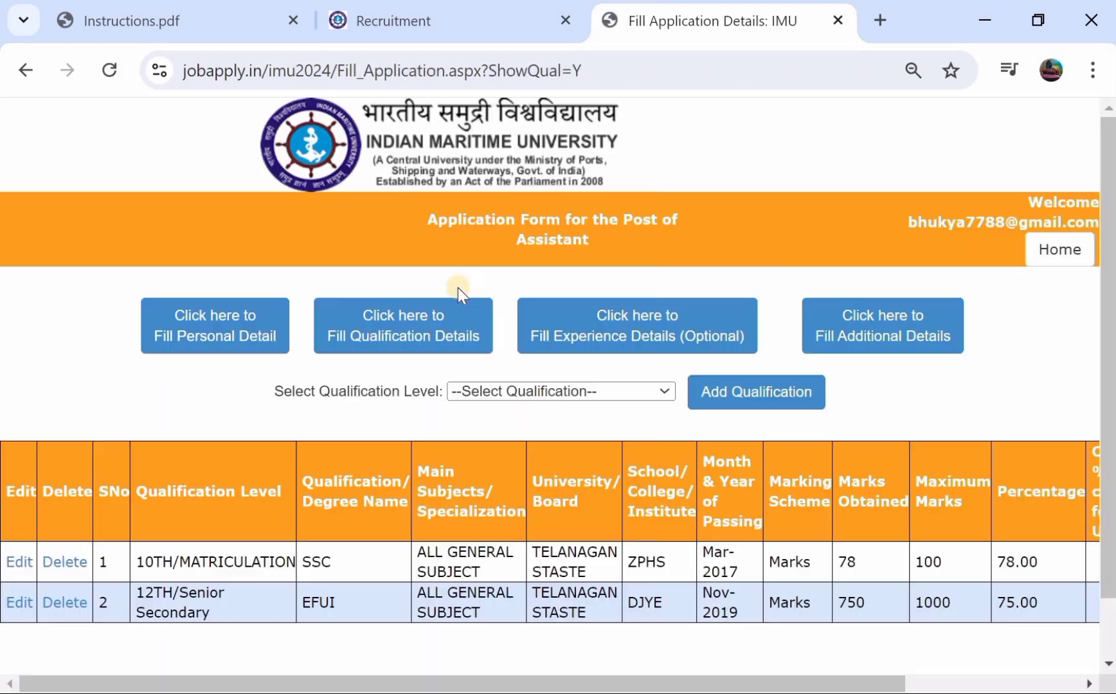
pyautogui.click(482, 391)
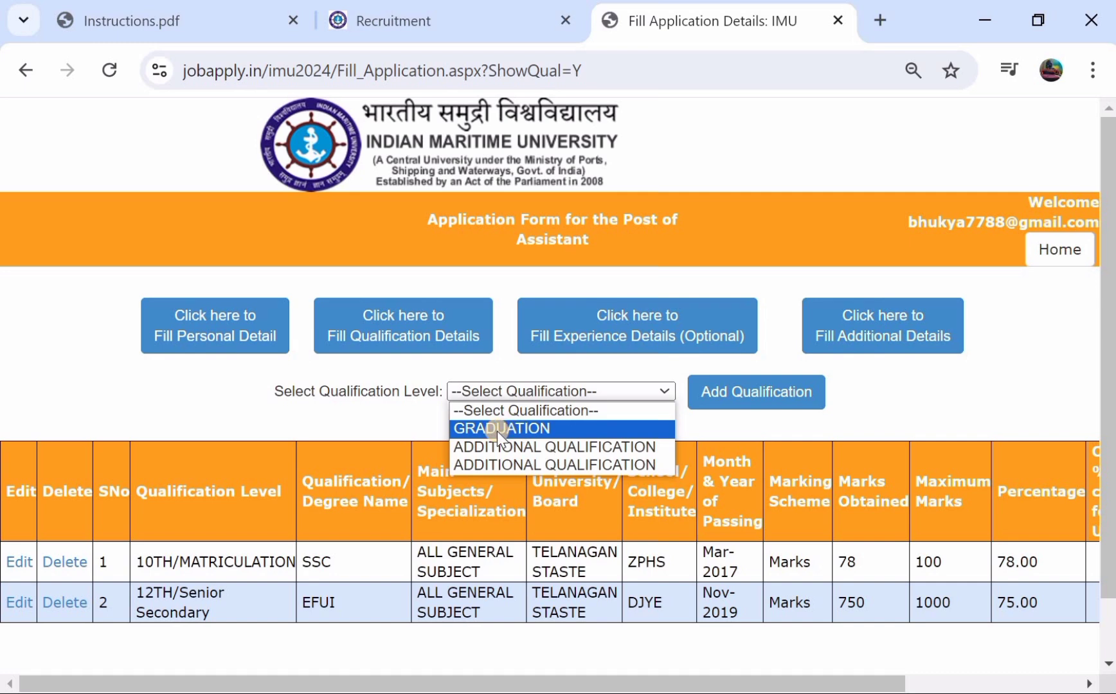
pyautogui.click(497, 428)
pyautogui.click(745, 384)
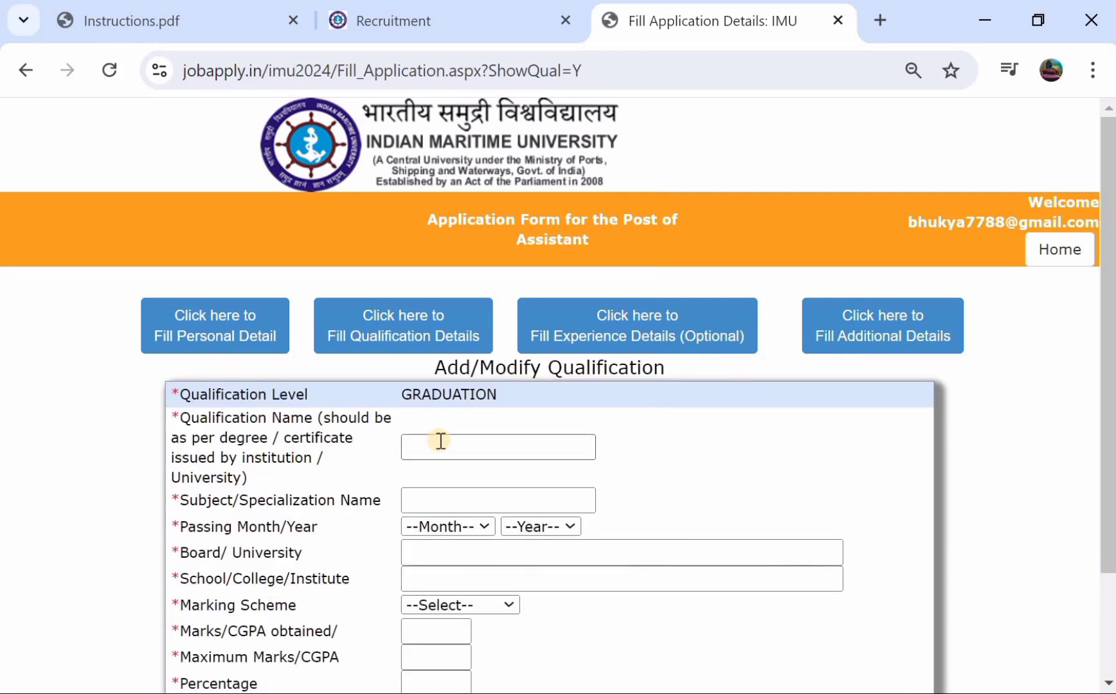
# - Enter TYK as the graduation name with ALL GENERAL SUBJECT, passed August 2020
pyautogui.click(440, 441)
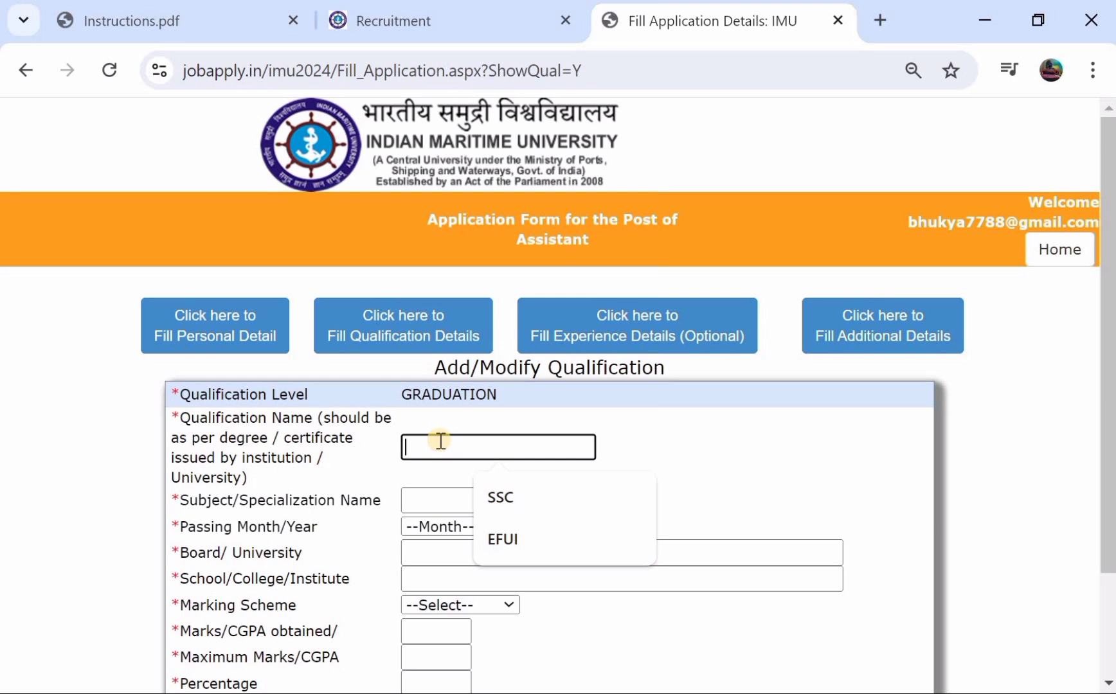
pyautogui.write('TYK')
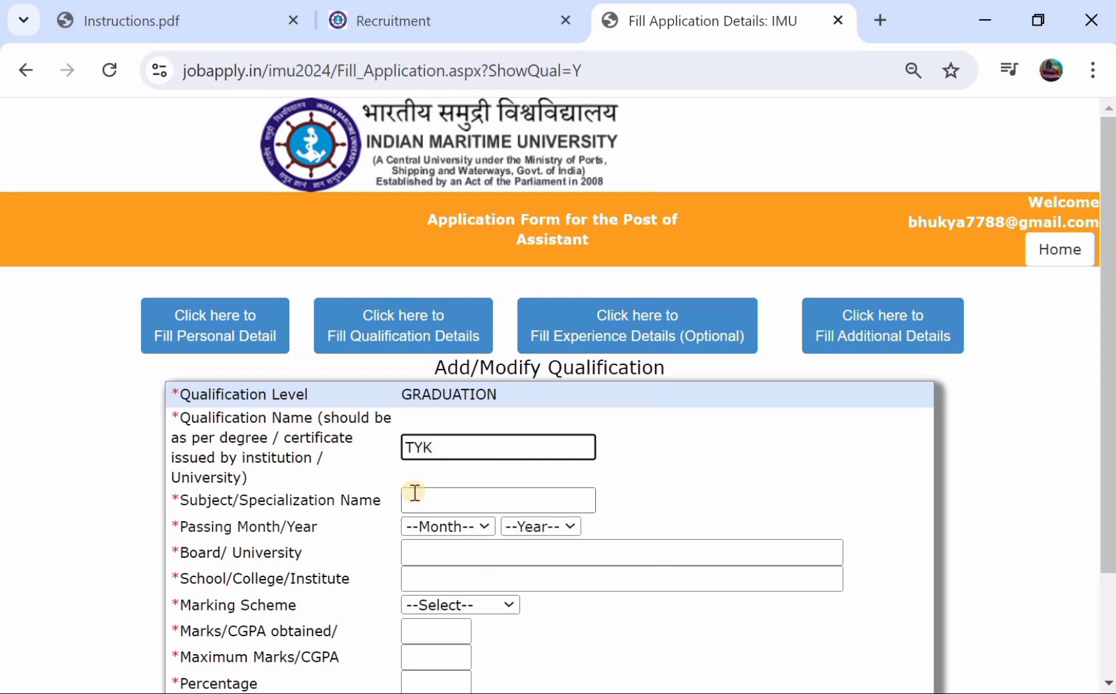
pyautogui.click(414, 497)
pyautogui.click(526, 554)
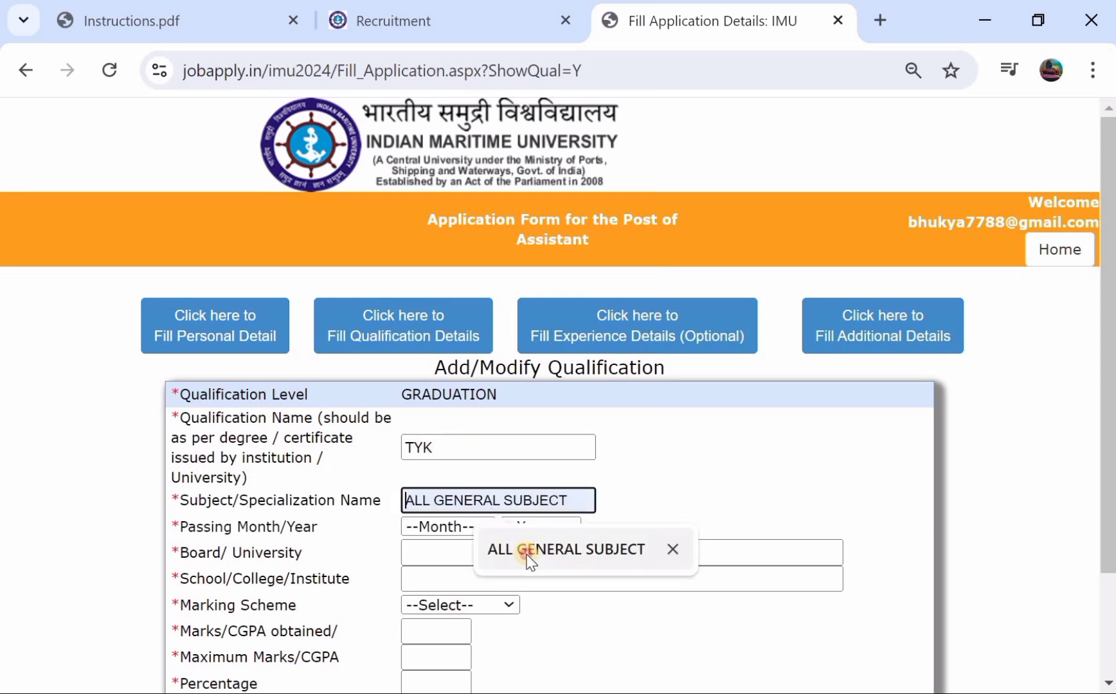
pyautogui.click(455, 530)
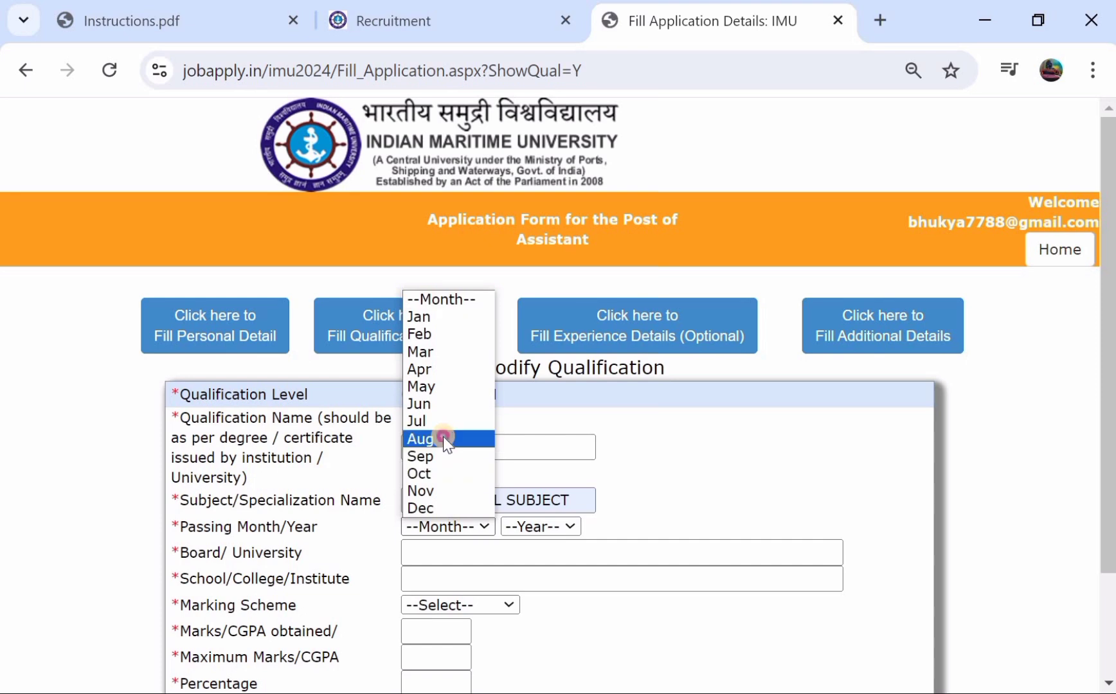
pyautogui.click(442, 437)
pyautogui.click(530, 527)
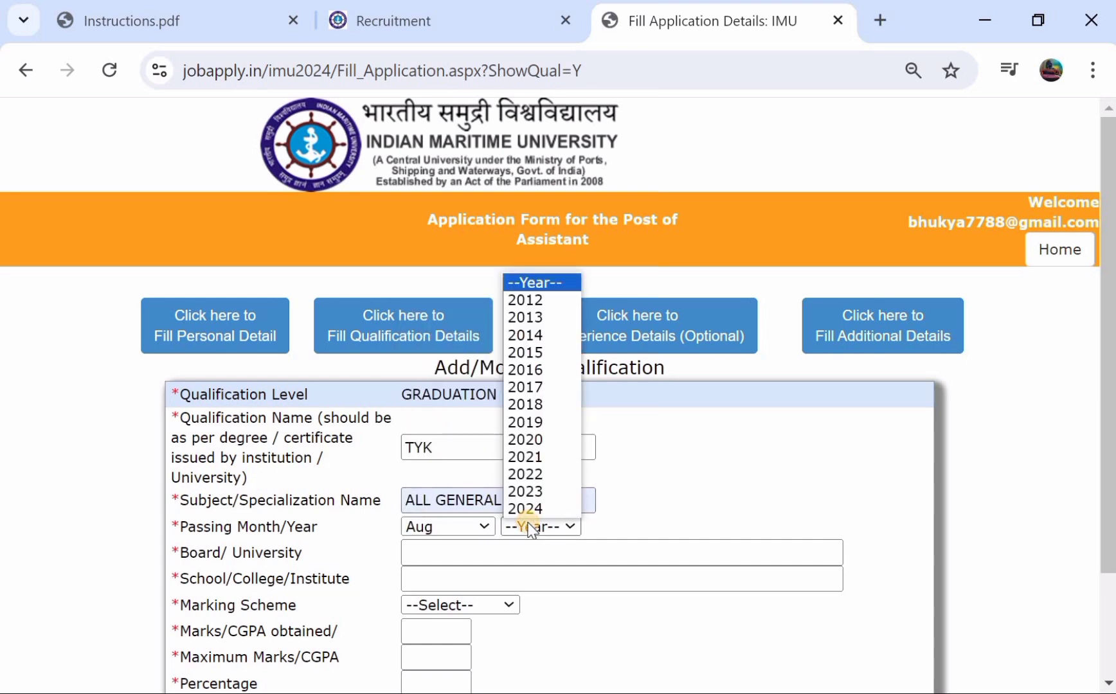
pyautogui.click(542, 441)
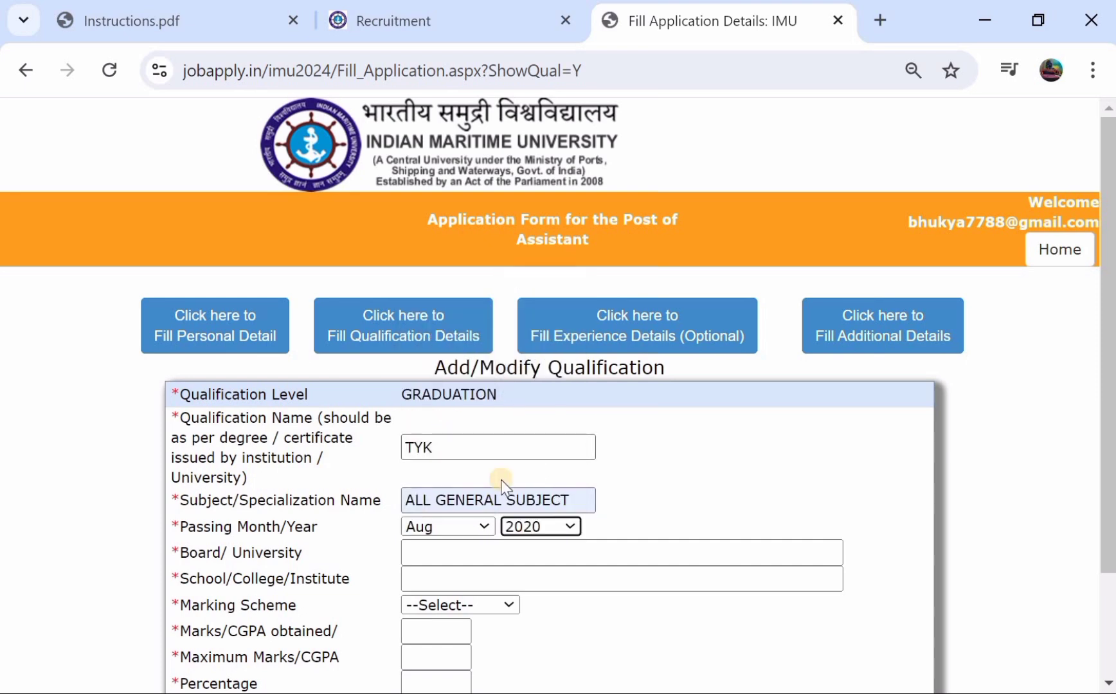
# - Set the board to UERSD and the institute to IRE, and choose the Marks scheme
pyautogui.click(426, 543)
pyautogui.write('UERSDD')
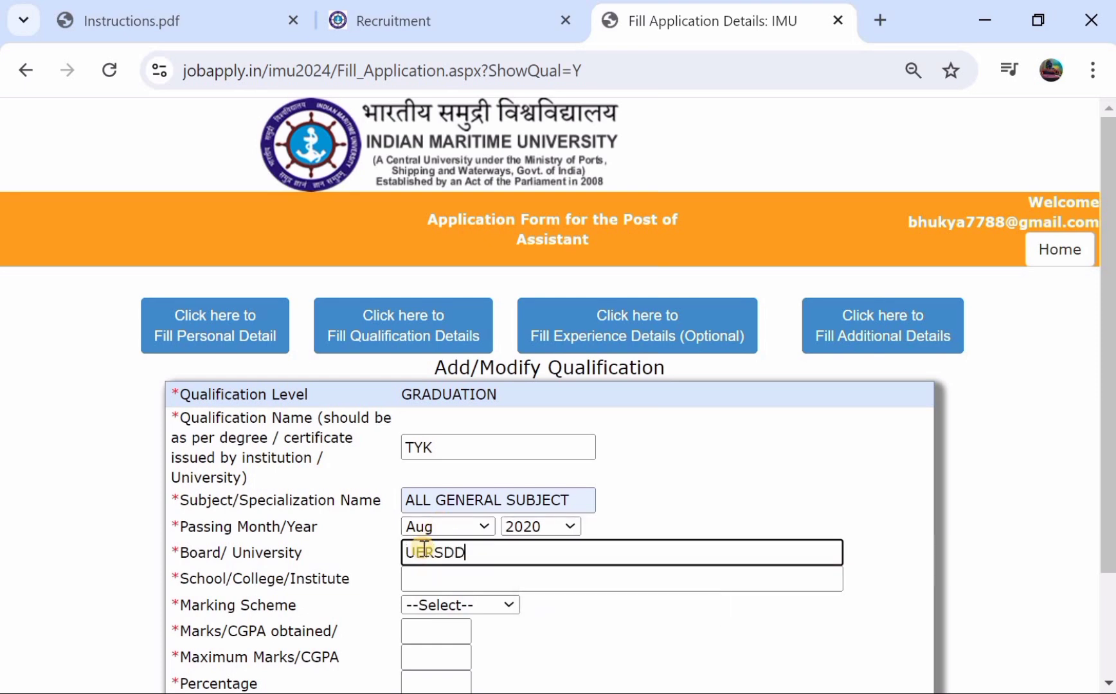
pyautogui.click(424, 577)
pyautogui.write('IREHI')
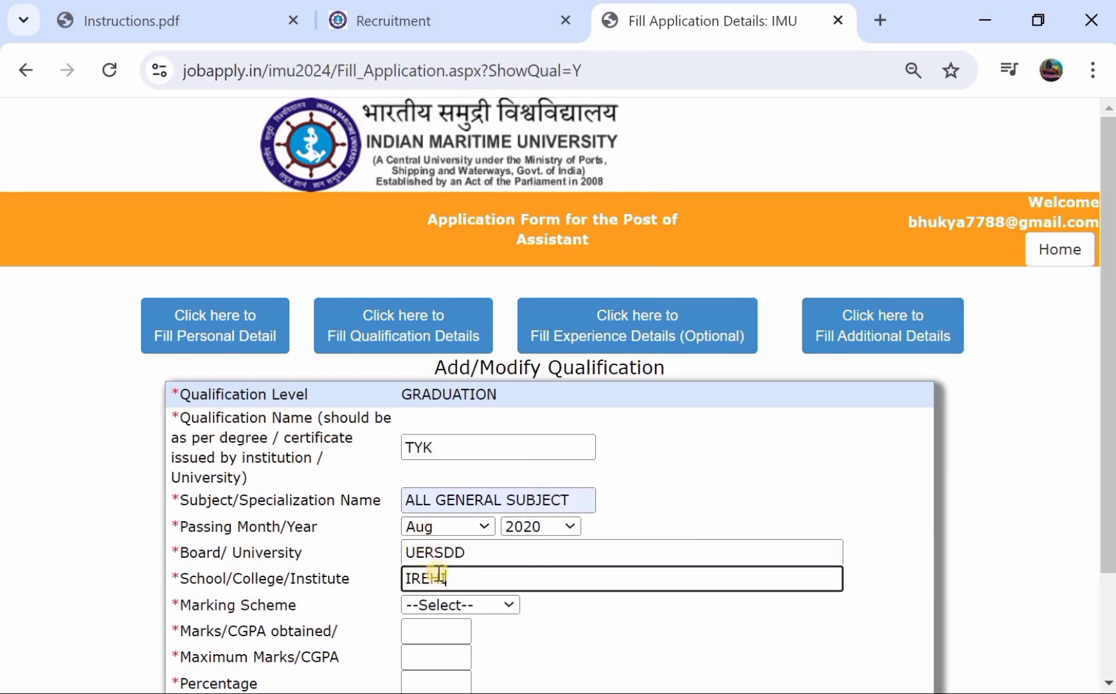
pyautogui.click(425, 605)
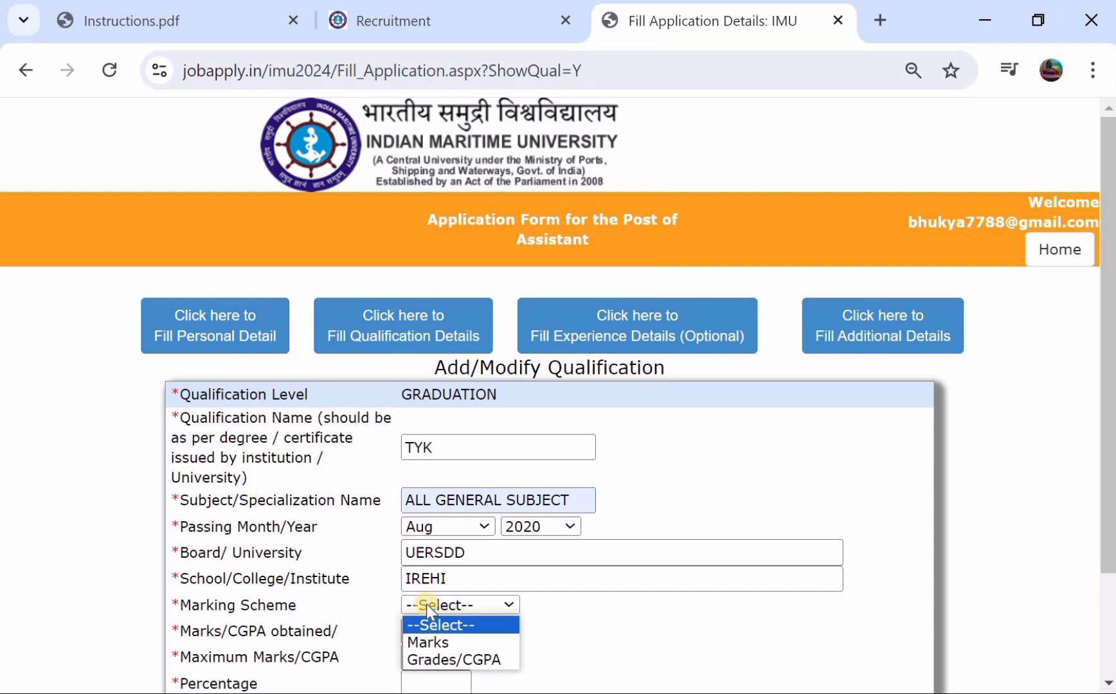
pyautogui.click(423, 636)
# - Enter 890 of 1000 marks (89.00%), FIRST division and FULL TIME mode, and save the entry
pyautogui.scroll(-1, 437, 541)
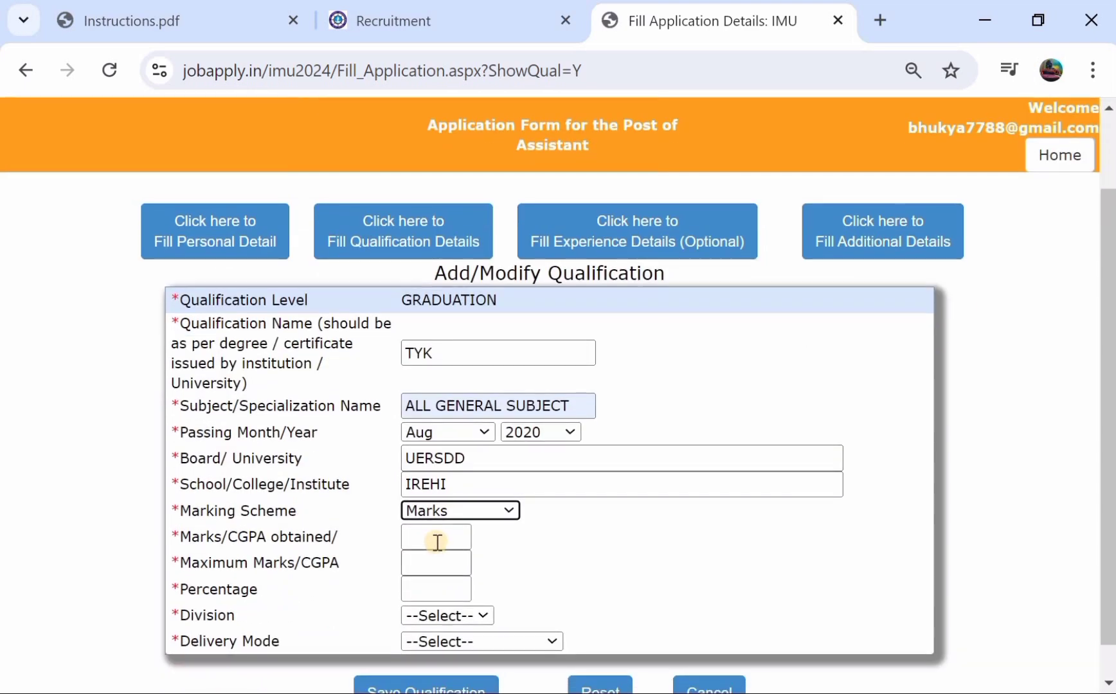
pyautogui.click(436, 540)
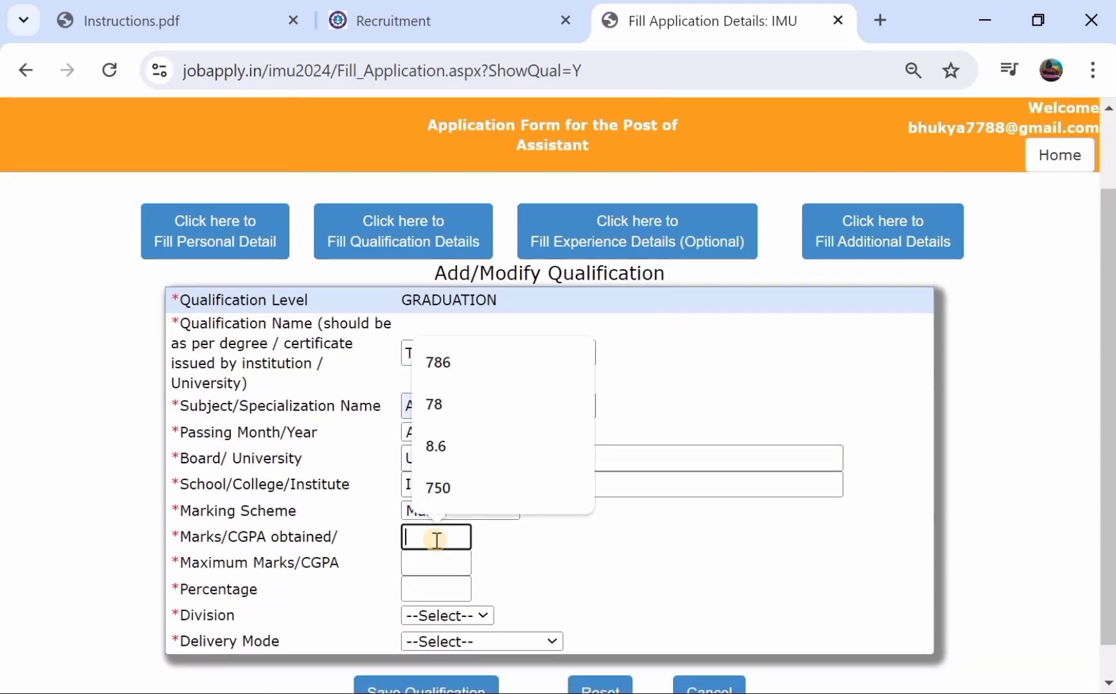
pyautogui.write('890')
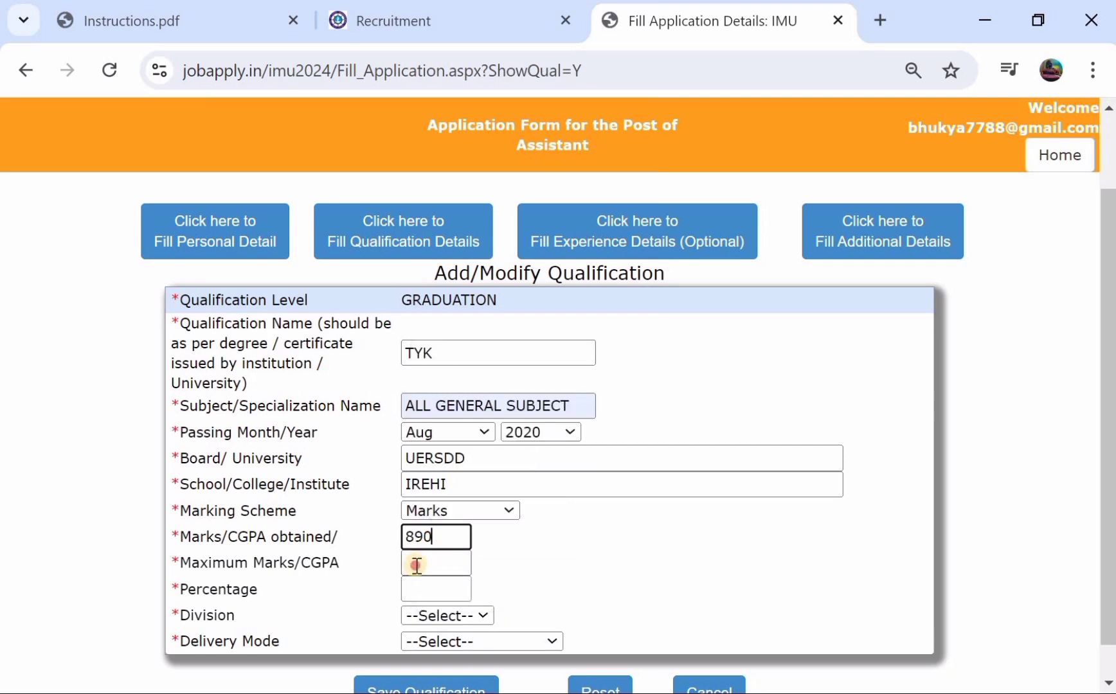
pyautogui.click(417, 565)
pyautogui.write('1000')
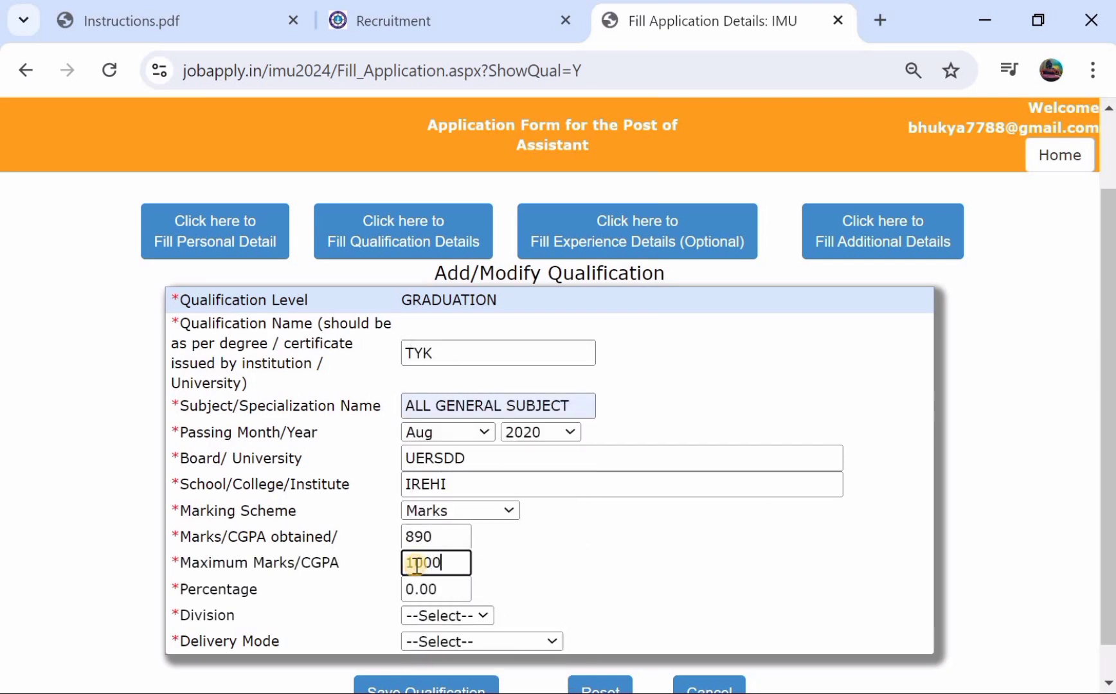
pyautogui.click(487, 567)
pyautogui.scroll(-1, 482, 580)
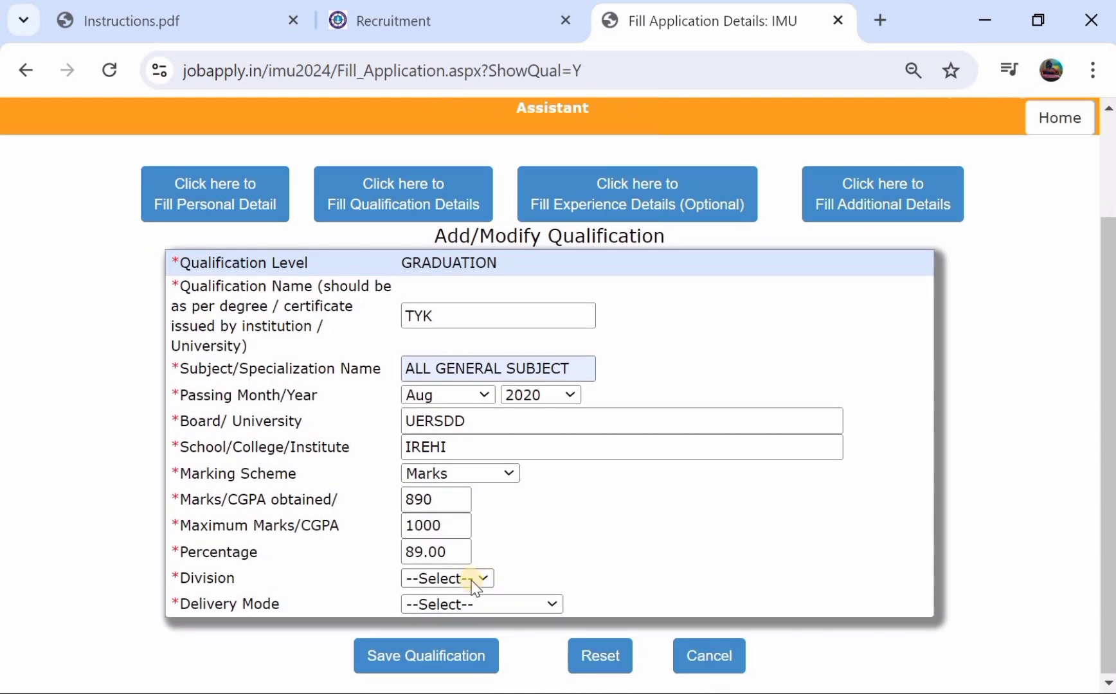
pyautogui.click(474, 579)
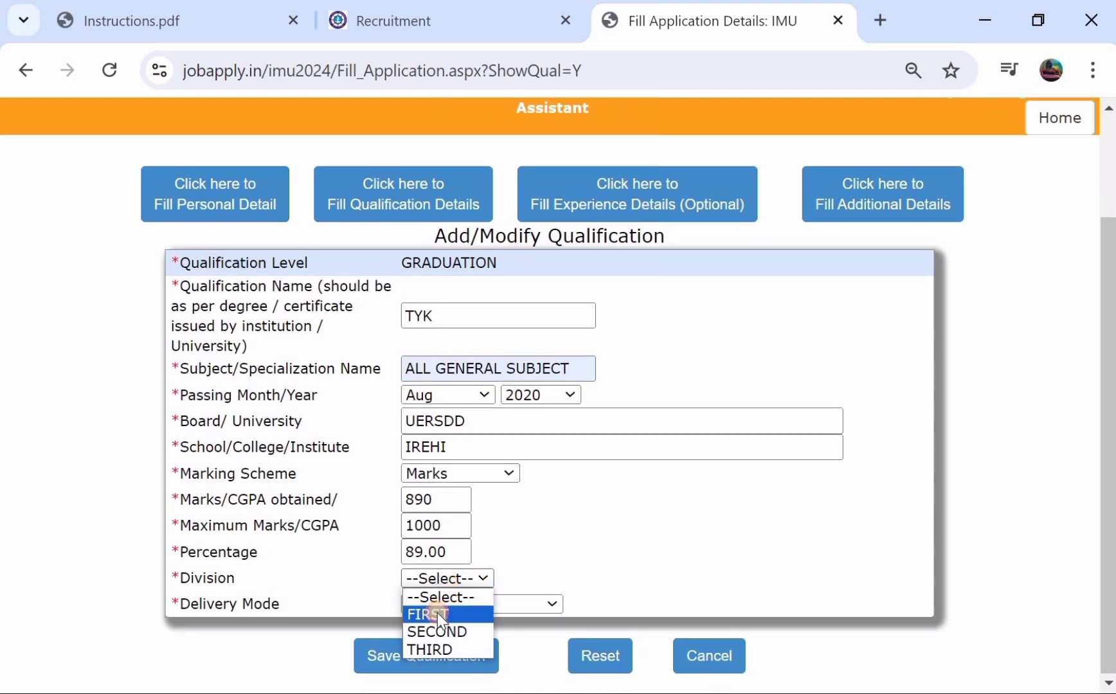
pyautogui.click(436, 613)
pyautogui.click(451, 602)
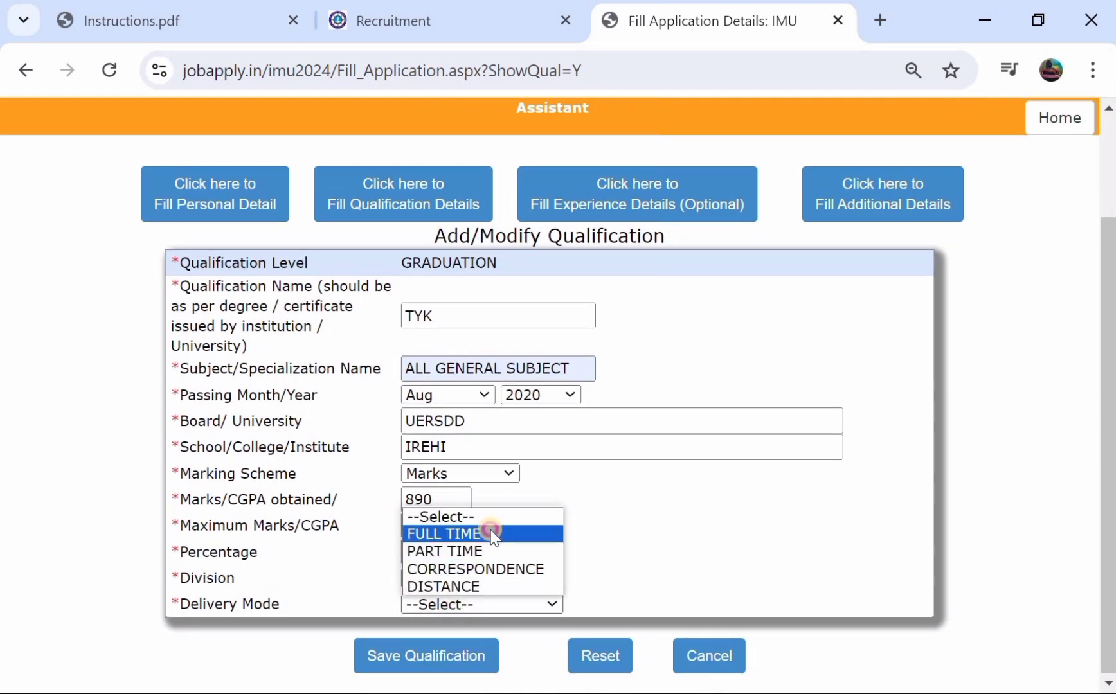
pyautogui.click(463, 534)
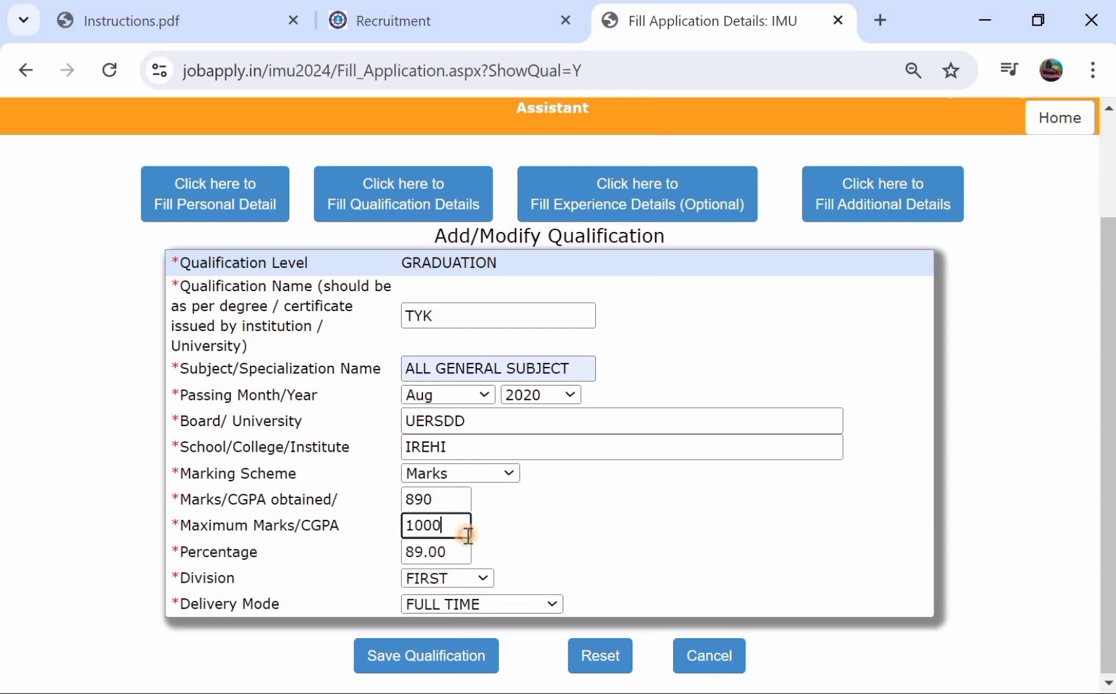
pyautogui.click(411, 657)
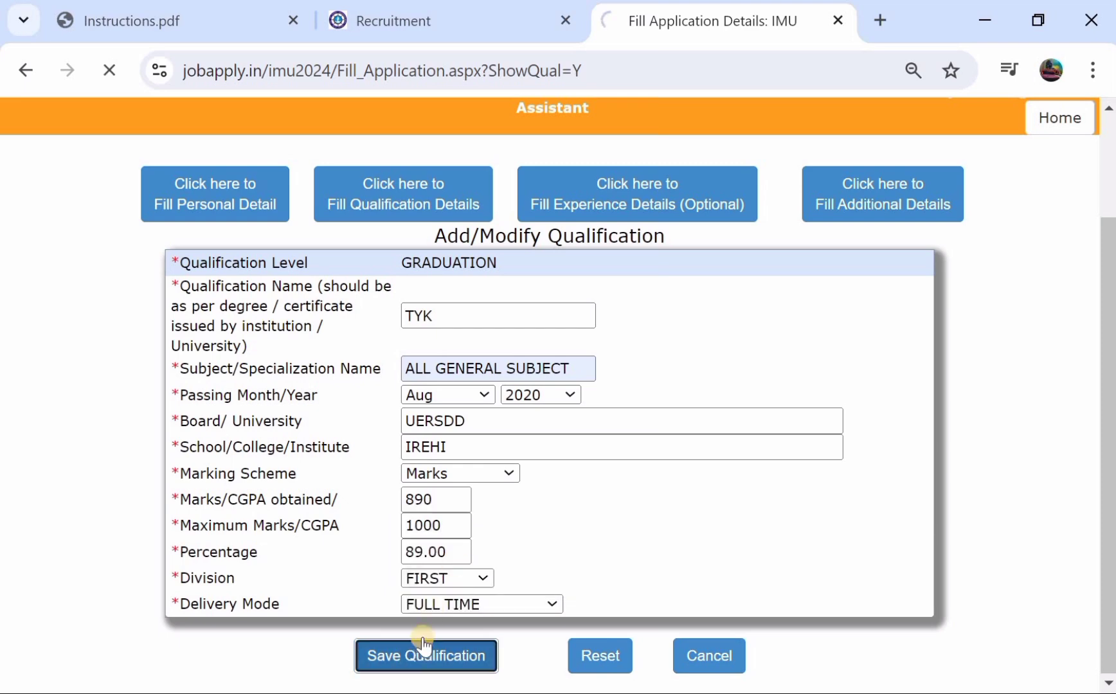
pyautogui.click(557, 238)
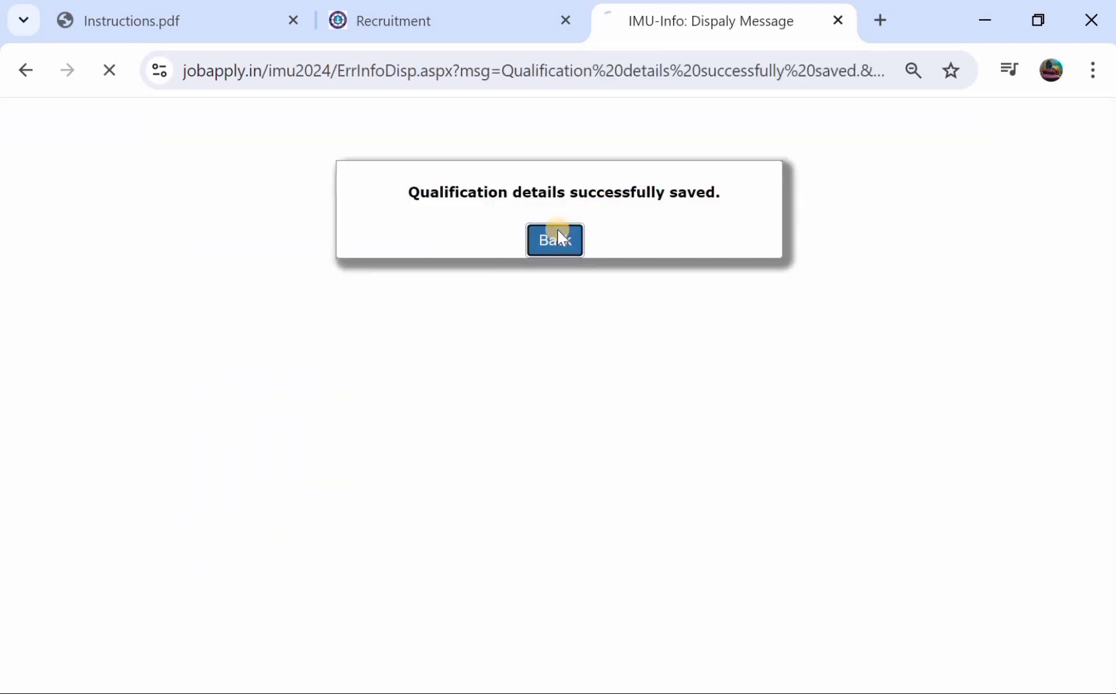
# - Validate the three qualifications and skip the experience section without adding any
pyautogui.scroll(-2, 455, 367)
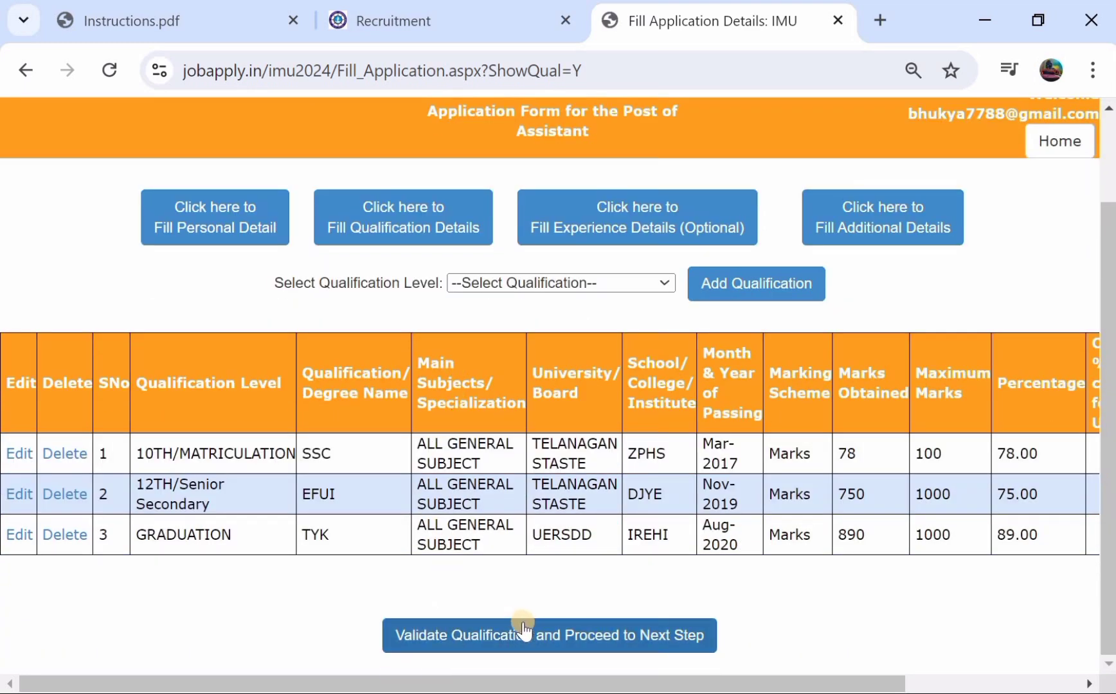
pyautogui.click(545, 633)
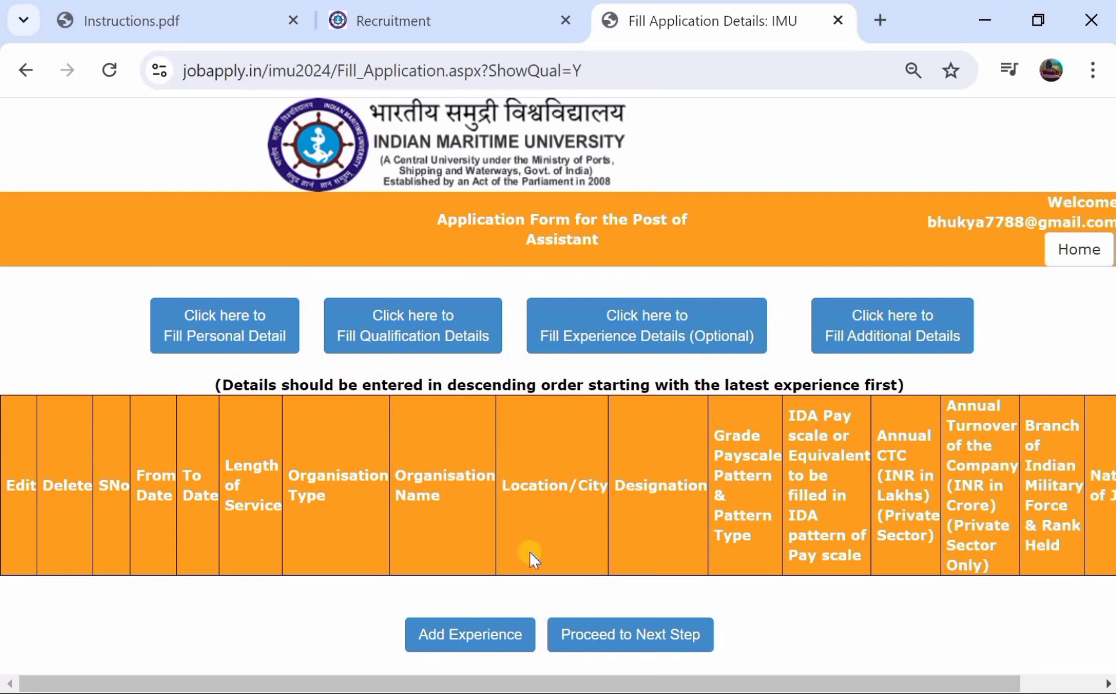
pyautogui.click(615, 635)
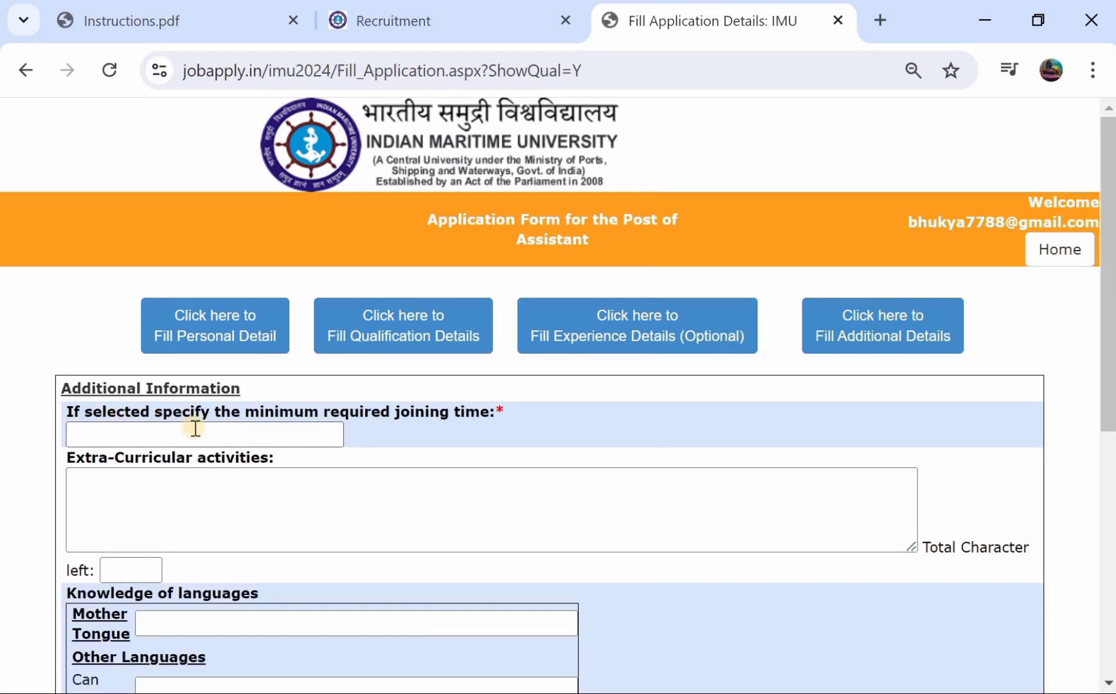
# - Accept the undertaking at the bottom of the Additional Information form
pyautogui.scroll(-1, 269, 429)
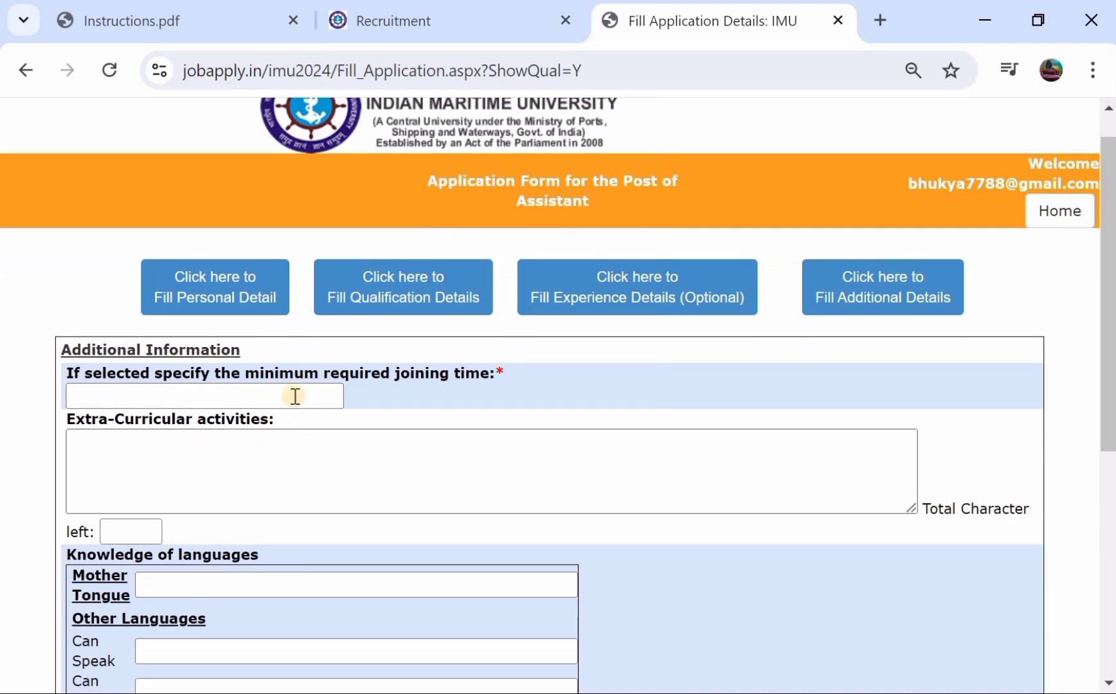
pyautogui.scroll(-6, 232, 388)
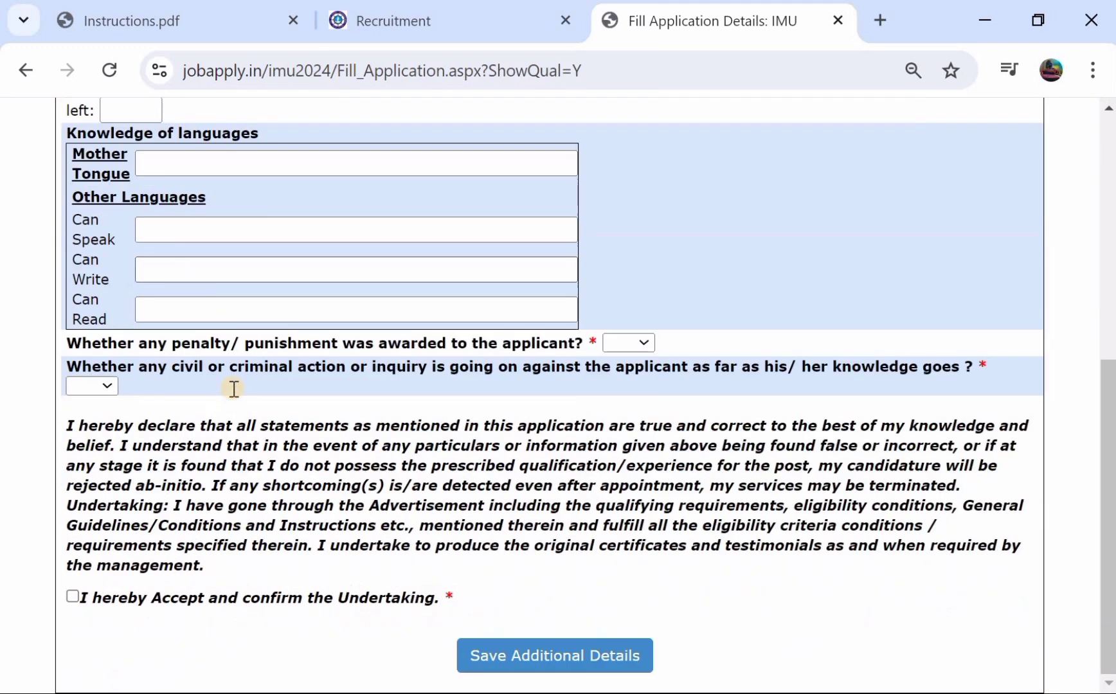
pyautogui.click(73, 598)
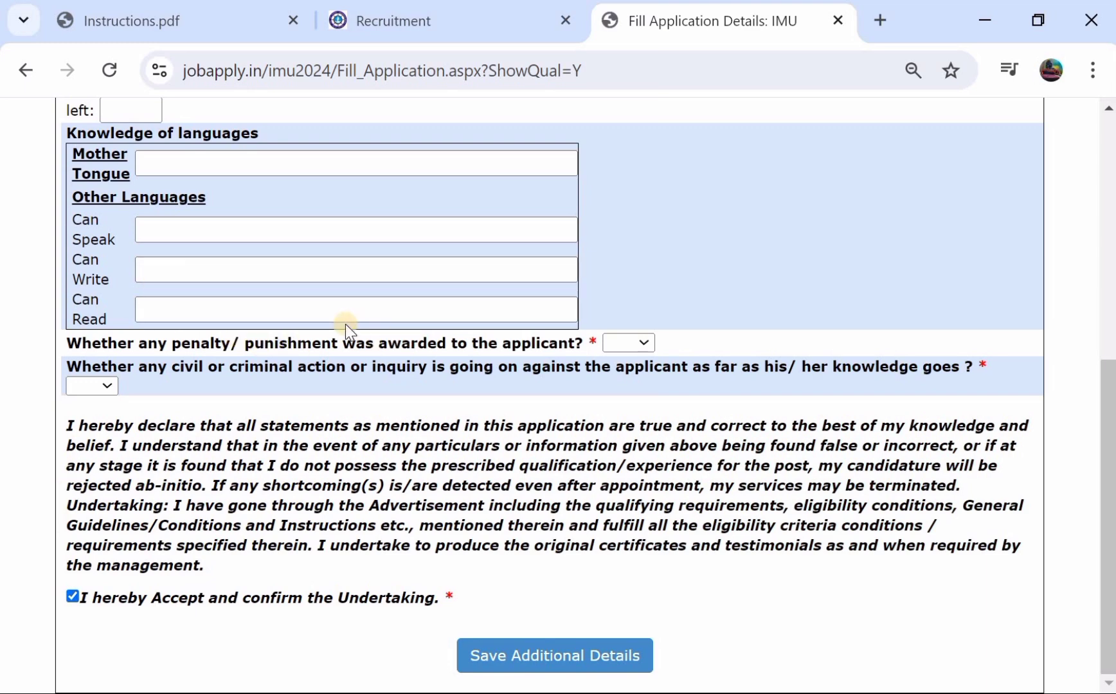
pyautogui.scroll(1, 347, 325)
pyautogui.scroll(4, 347, 325)
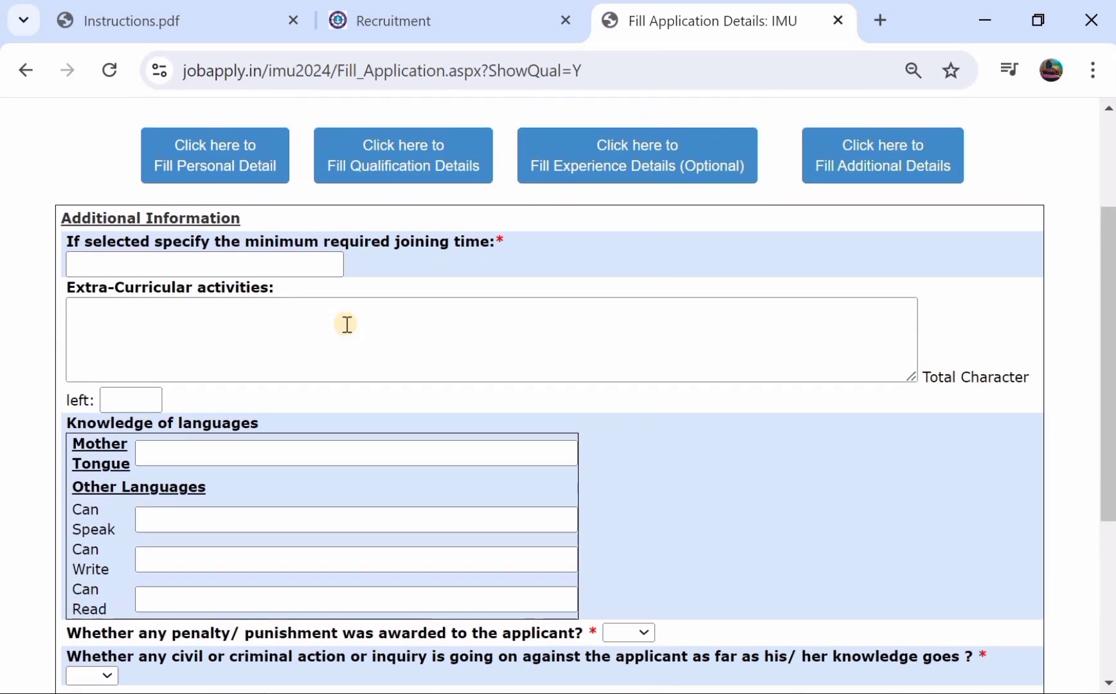
# - Set mother tongue to TELUGU and enter ENFLISH under Can Speak
pyautogui.click(147, 460)
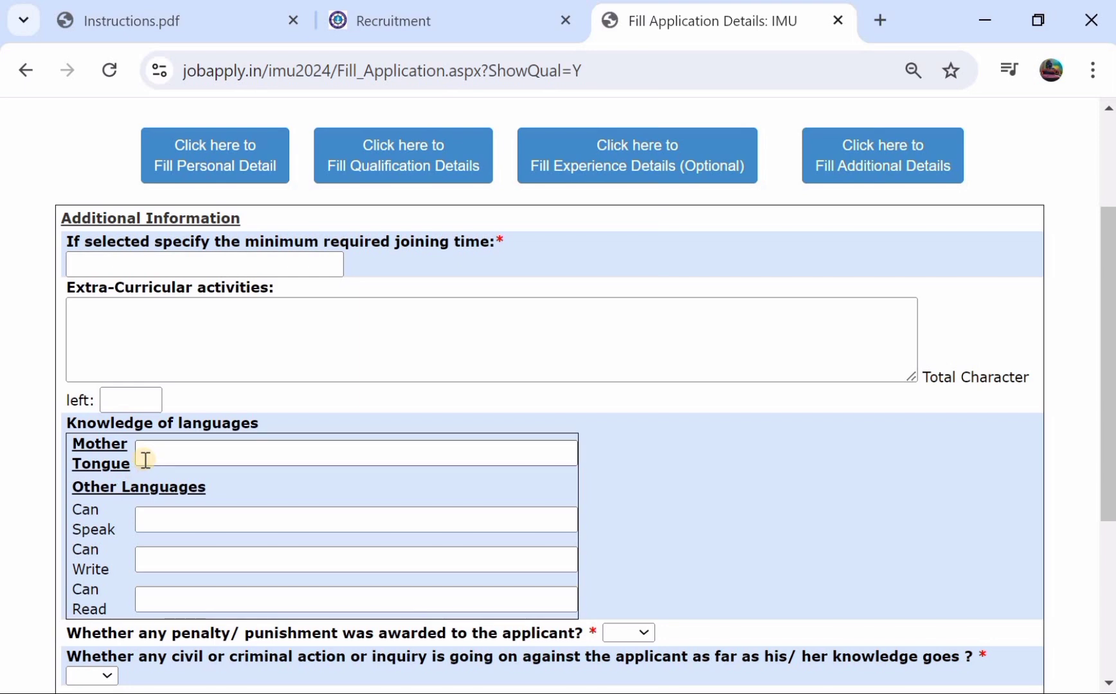
pyautogui.click(151, 460)
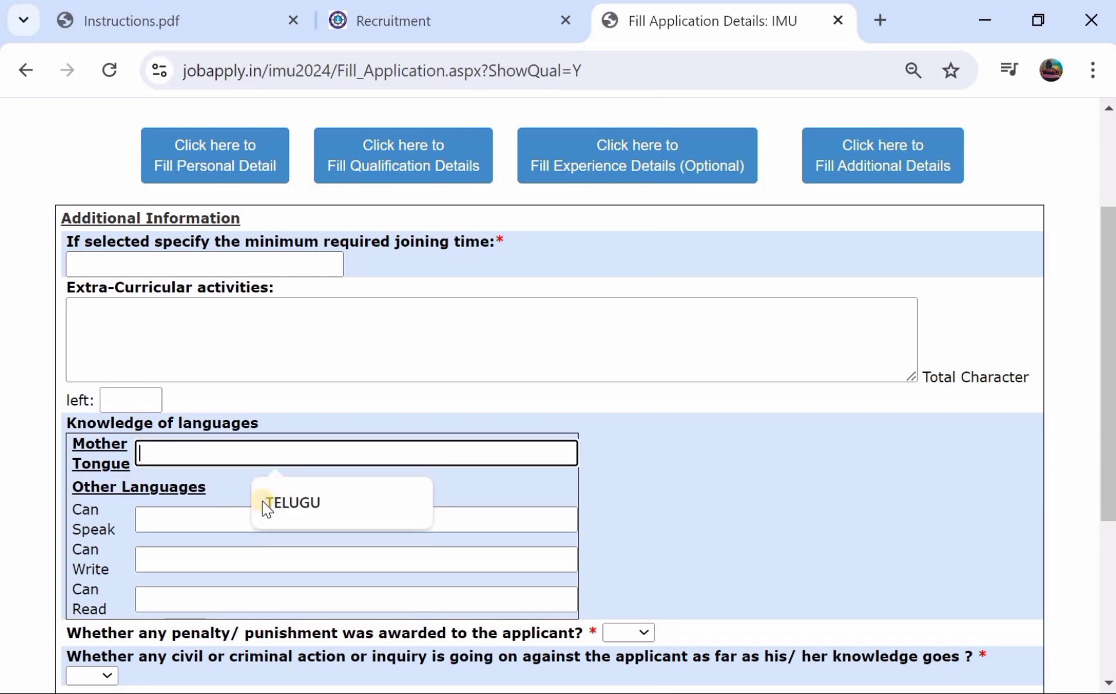
pyautogui.click(334, 508)
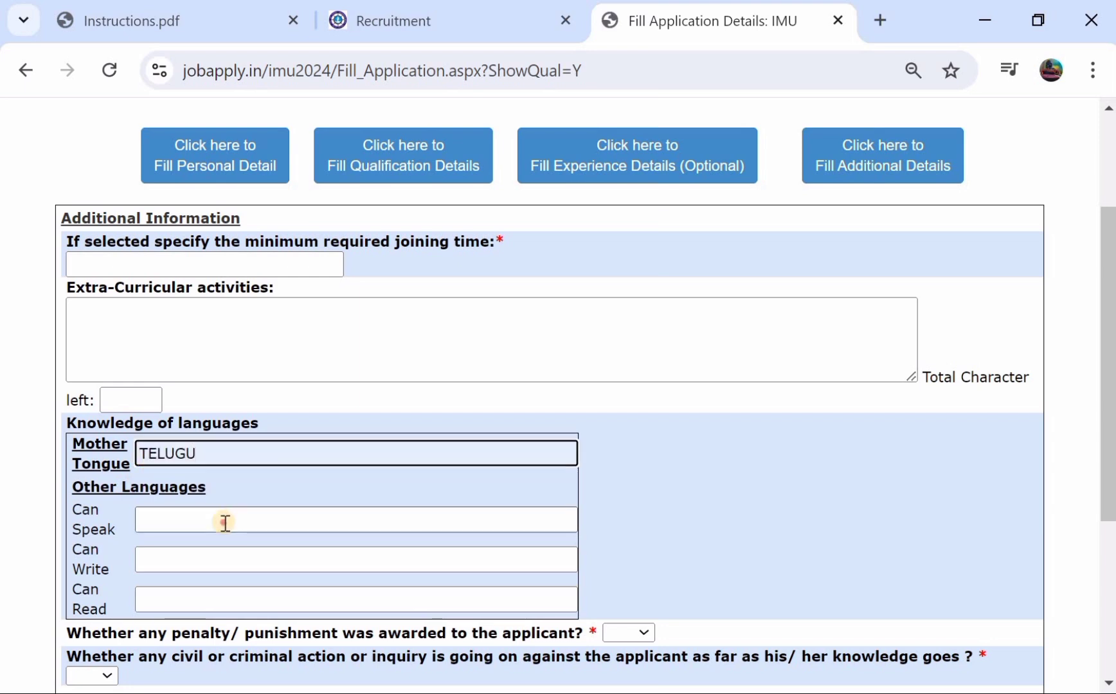
pyautogui.click(224, 523)
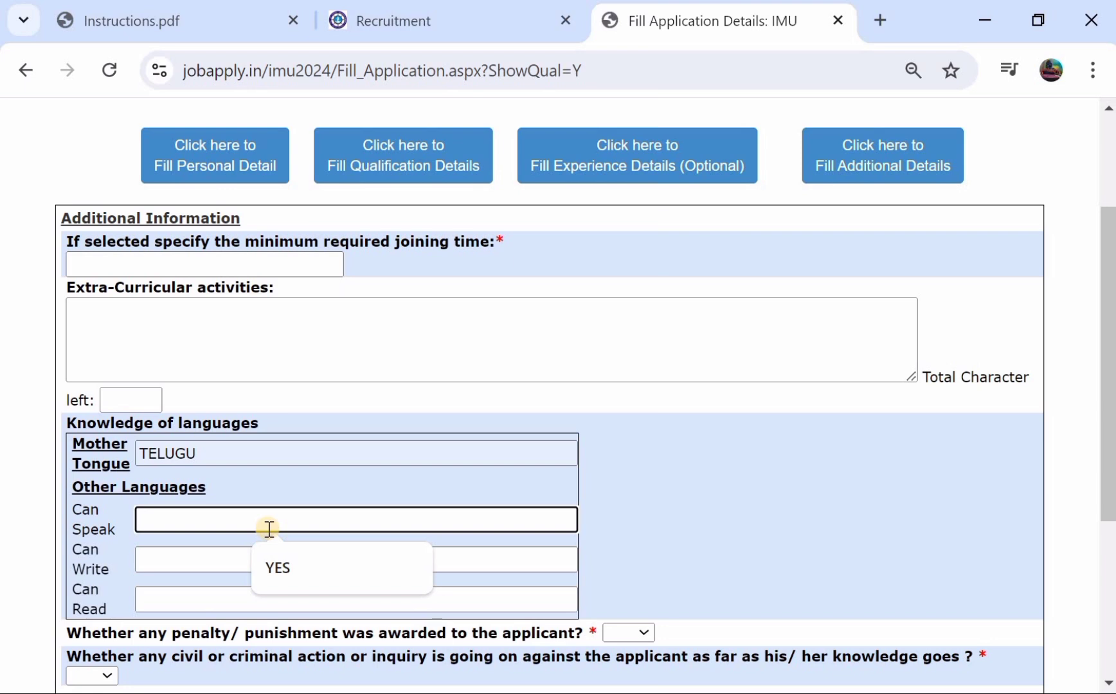
pyautogui.write('EN')
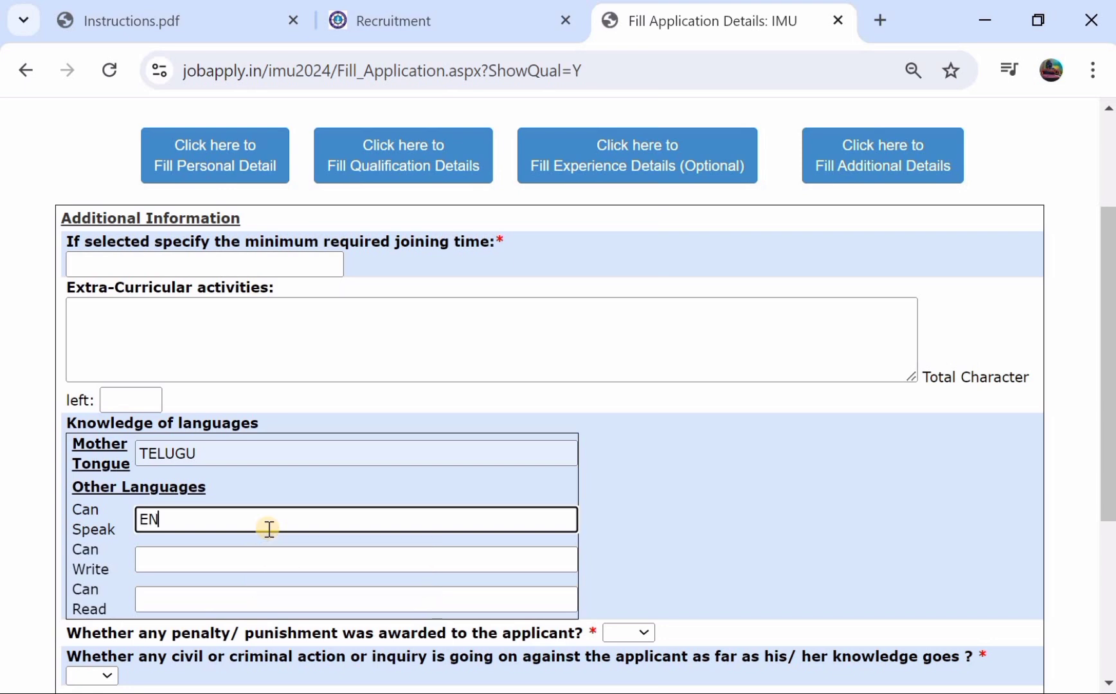
pyautogui.write('FLISH')
pyautogui.scroll(-1, 268, 528)
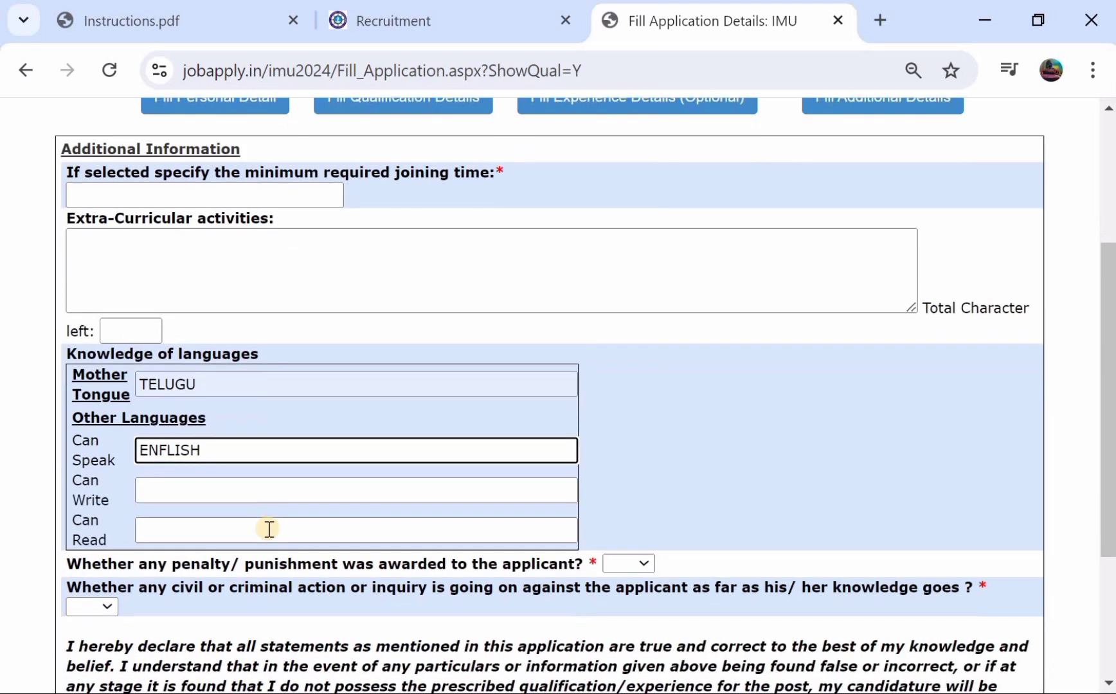
pyautogui.click(212, 491)
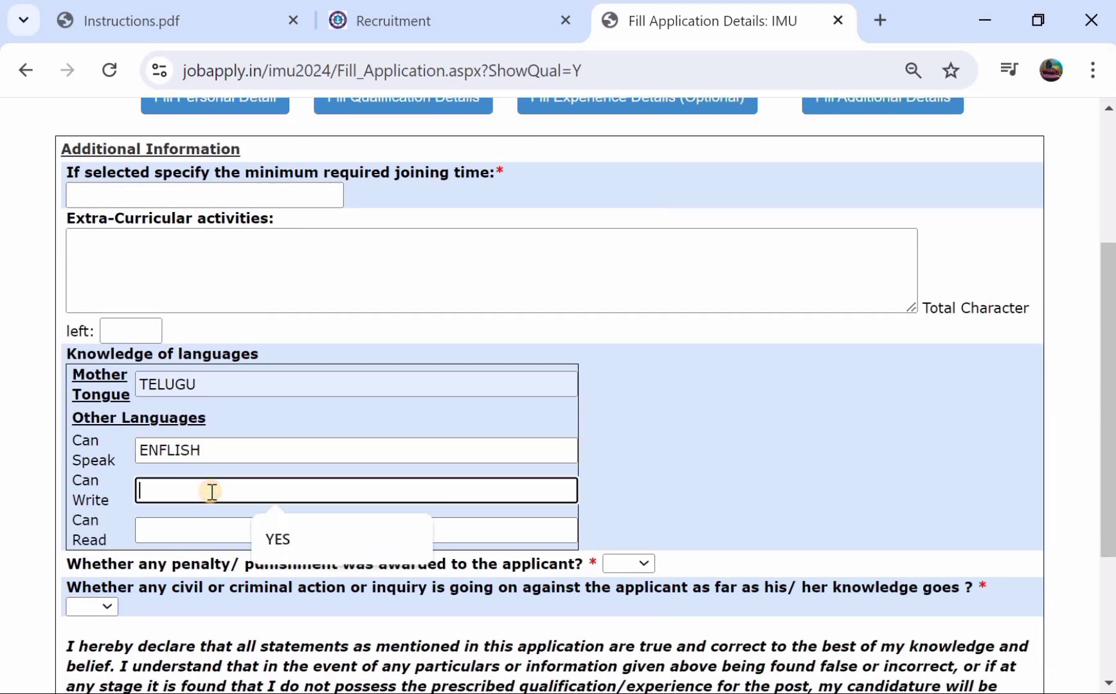
# - Answer NO to both the penalty and the civil/criminal action questions
pyautogui.scroll(-1, 117, 532)
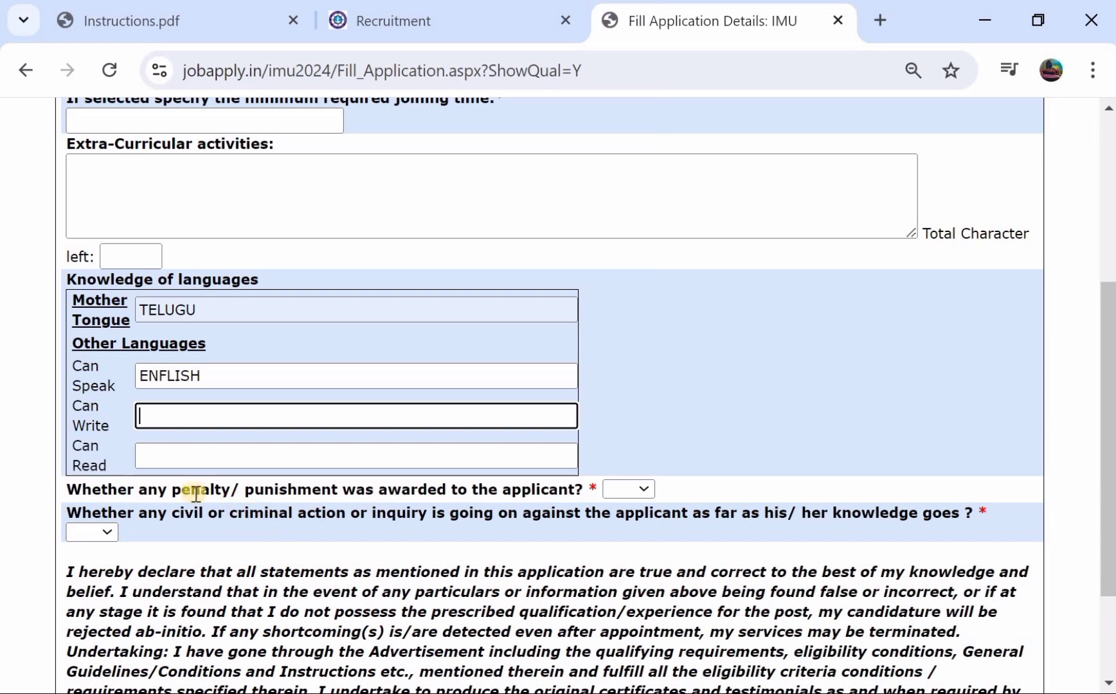
pyautogui.click(618, 491)
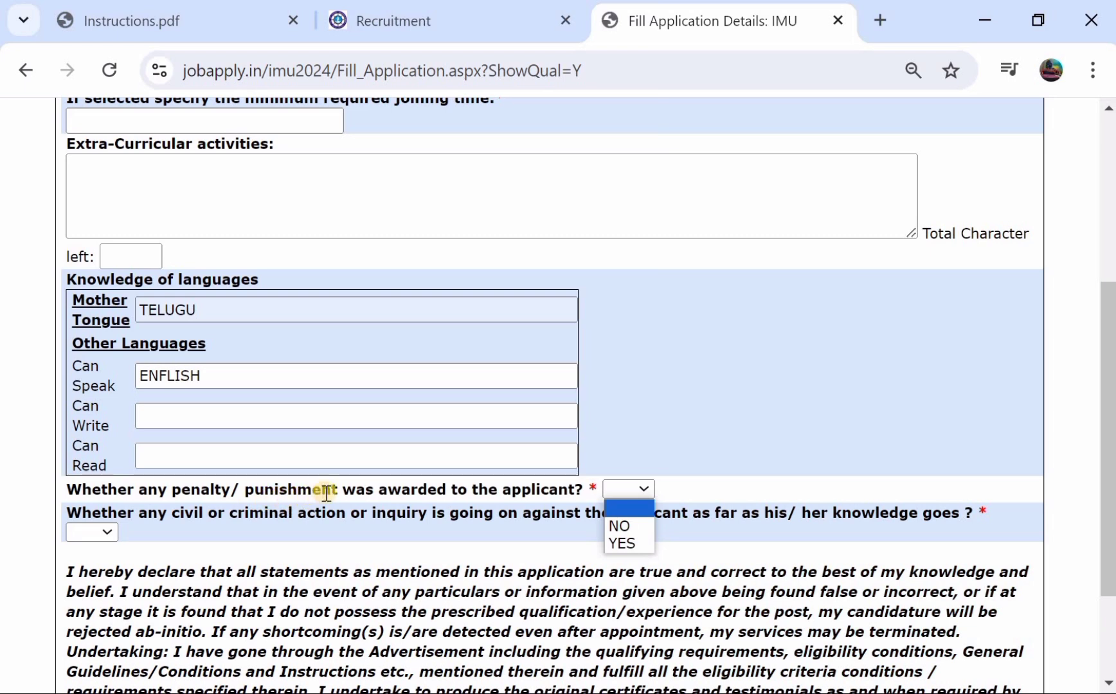
pyautogui.click(619, 527)
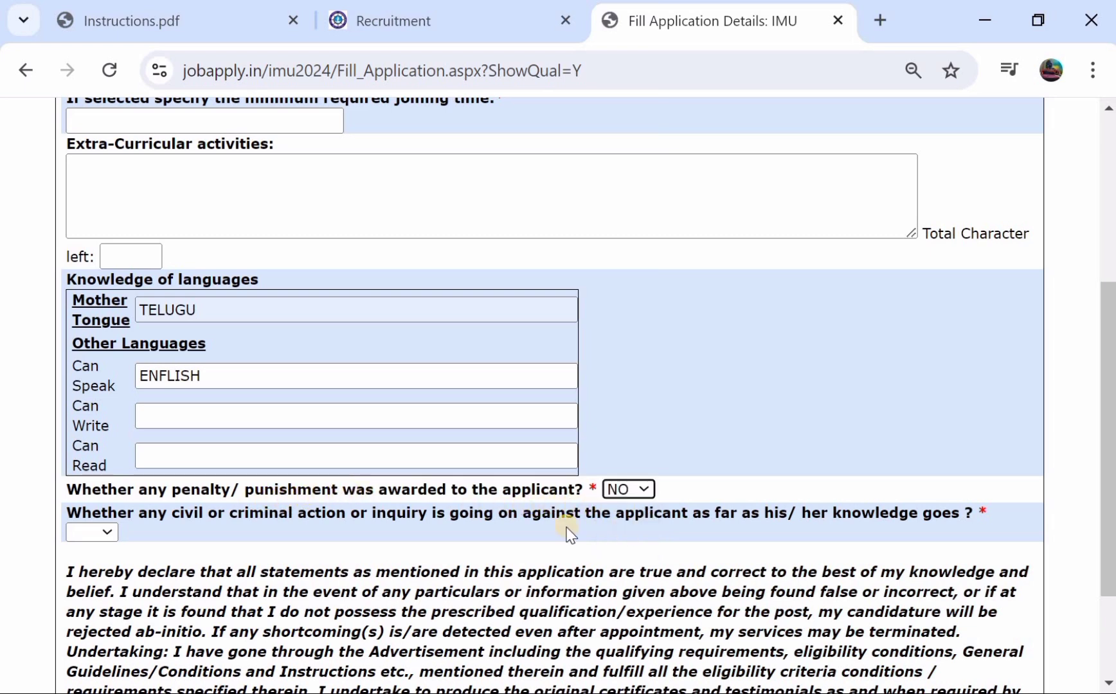
pyautogui.click(82, 536)
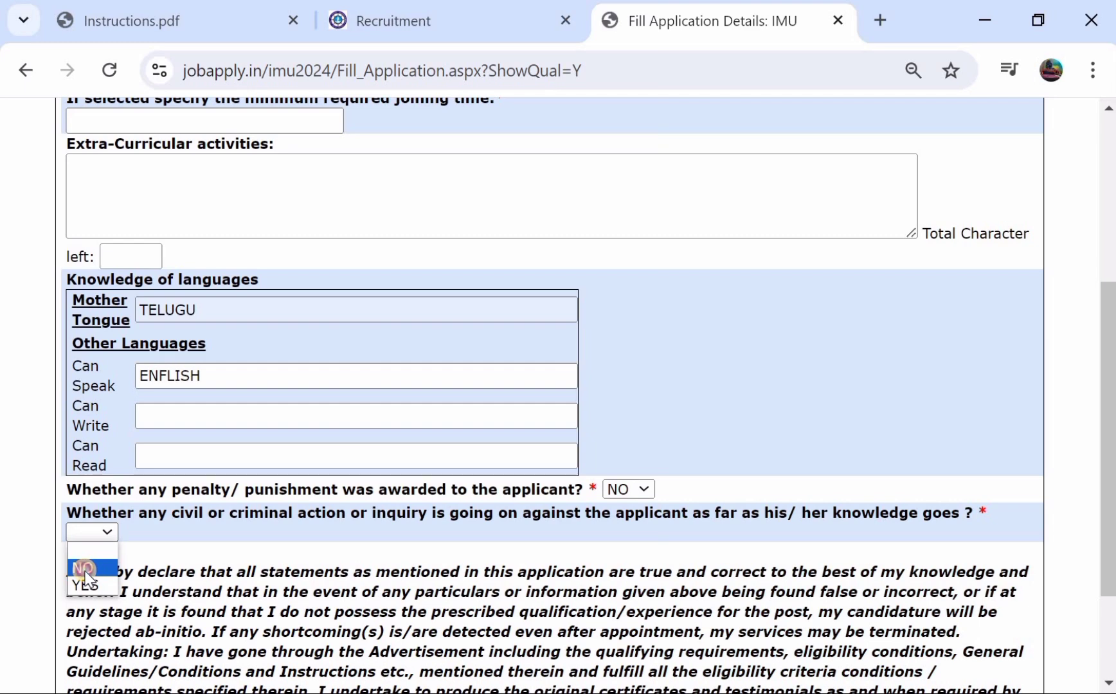
pyautogui.click(86, 572)
# - Save the additional details, dismiss the minimum joining time warning, and save again
pyautogui.scroll(-2, 290, 537)
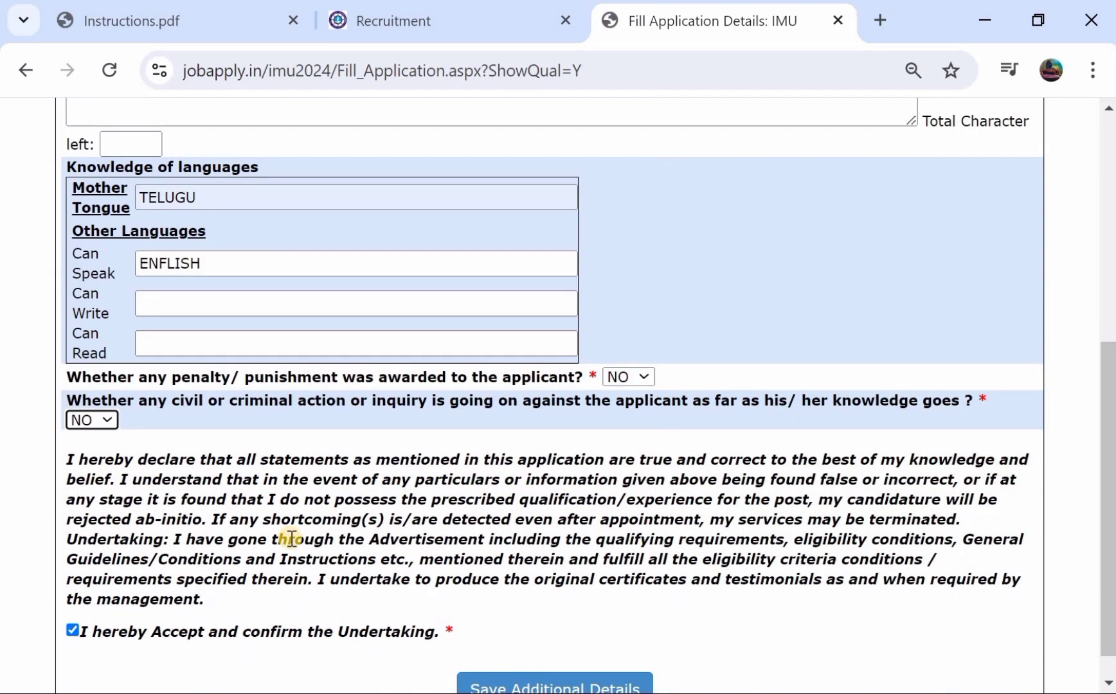
pyautogui.scroll(-1, 290, 538)
pyautogui.click(551, 655)
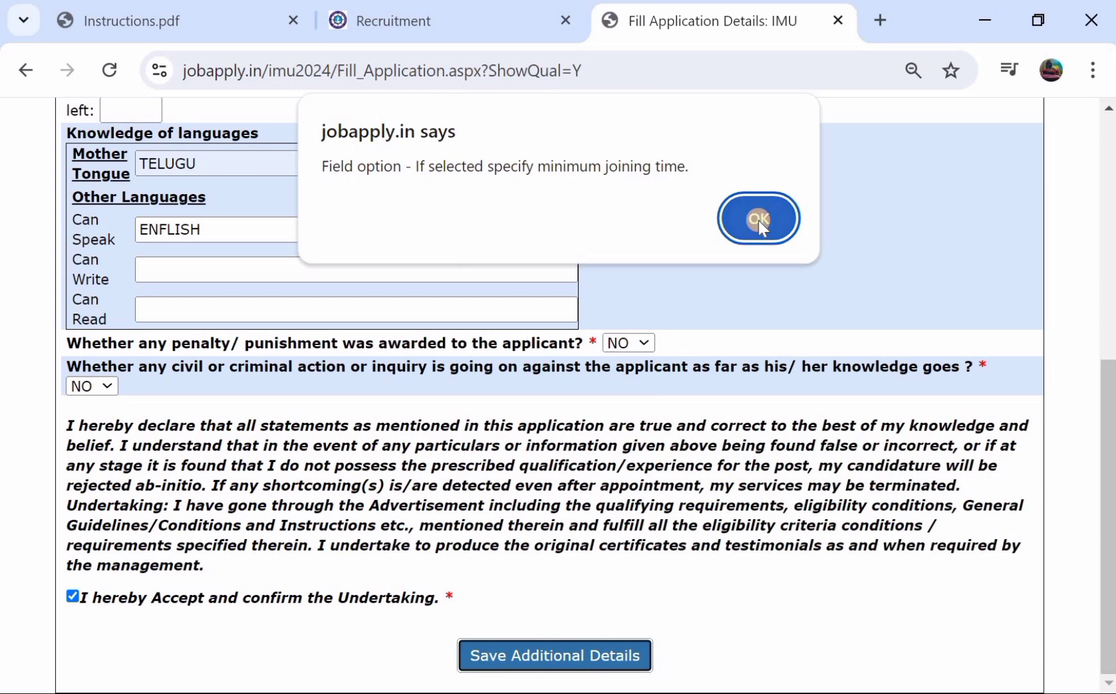
pyautogui.click(758, 220)
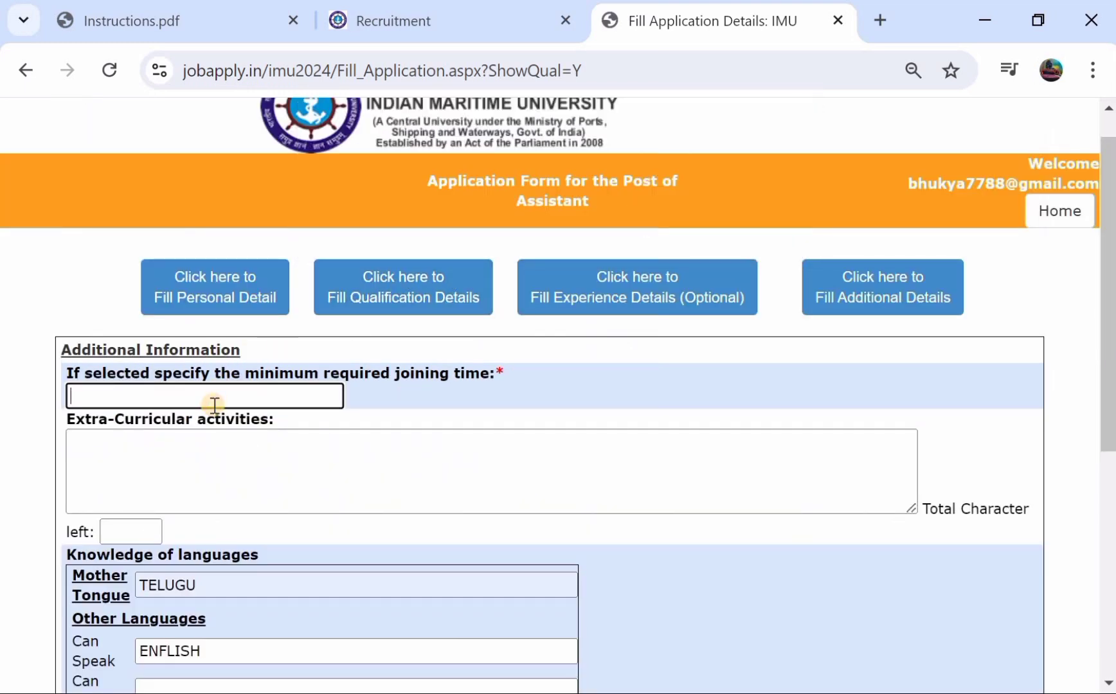
pyautogui.scroll(-6, 214, 405)
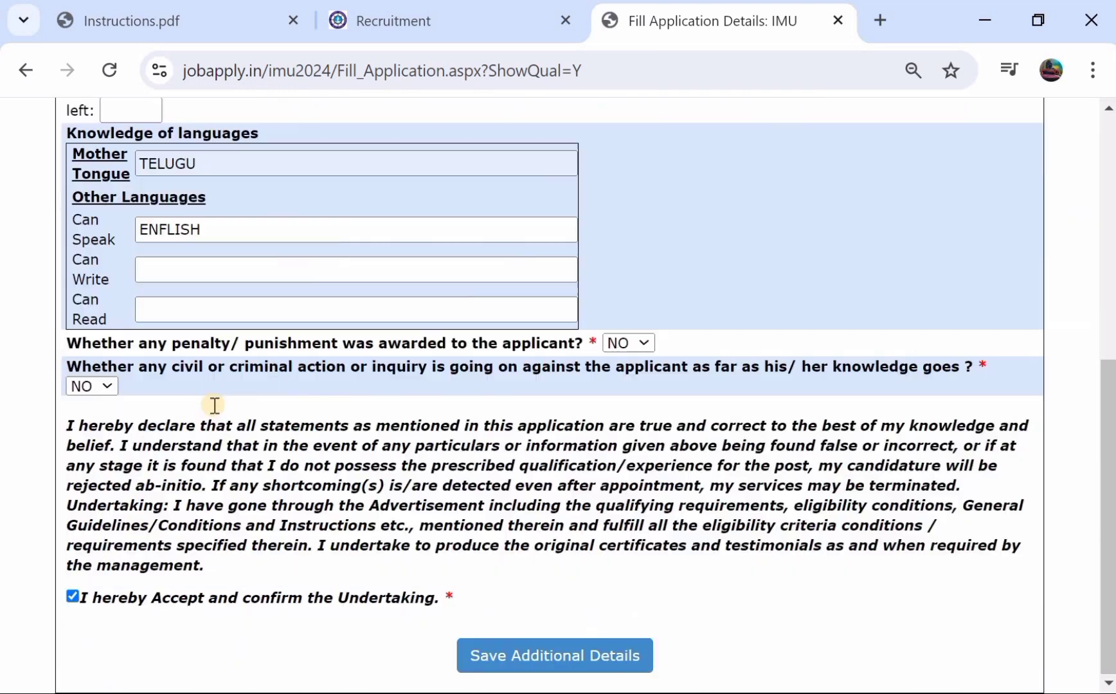
pyautogui.click(541, 655)
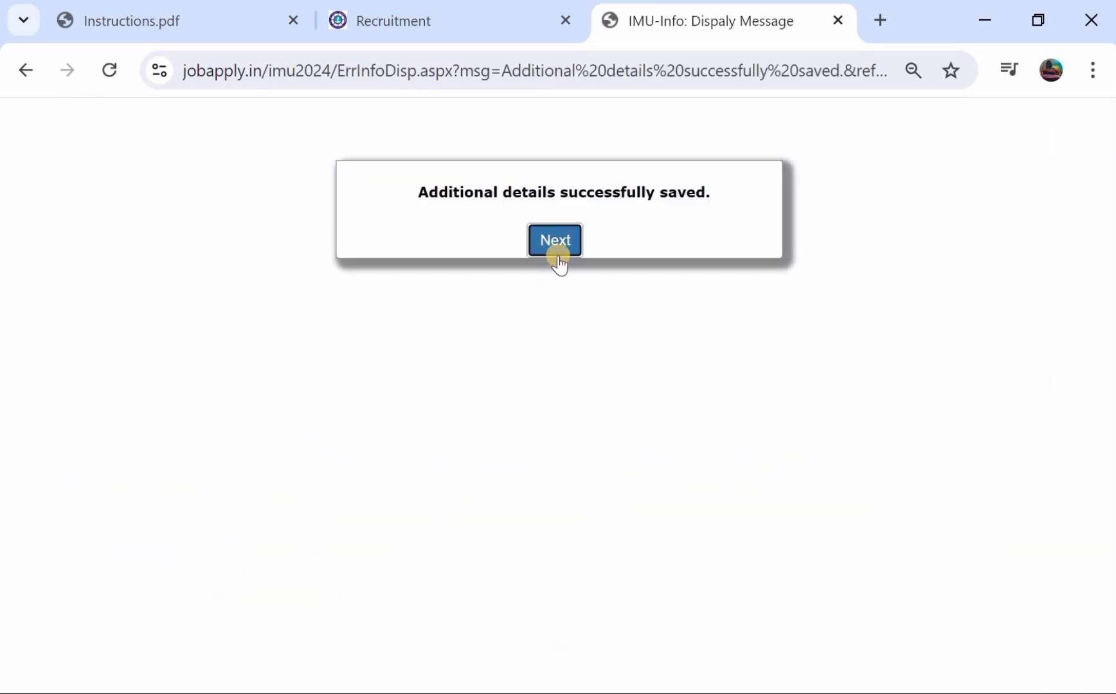
# - Upload Passport_Photograph.jpg as the photograph and continue to the certificate upload page
pyautogui.click(559, 248)
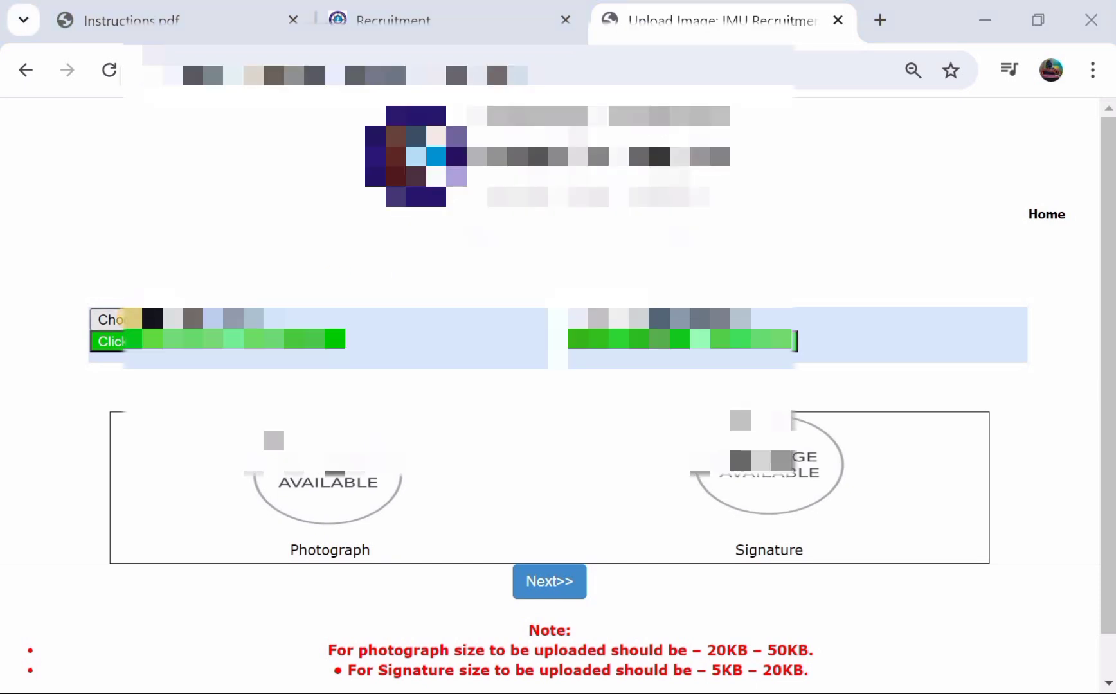
pyautogui.click(141, 319)
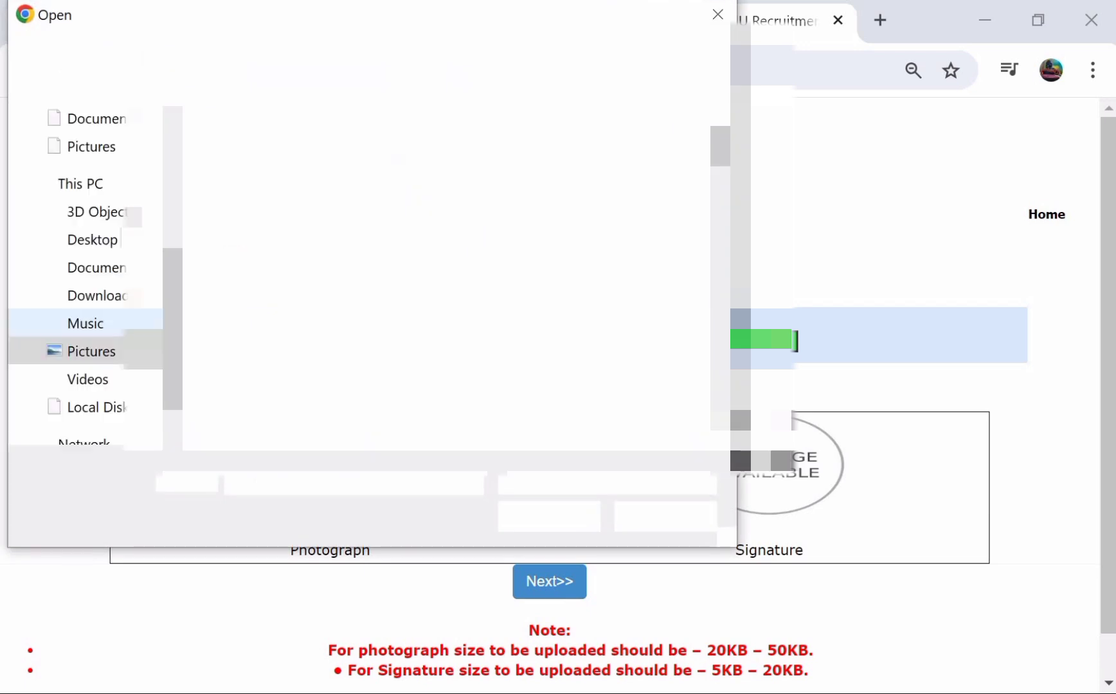
pyautogui.scroll(-5, 456, 277)
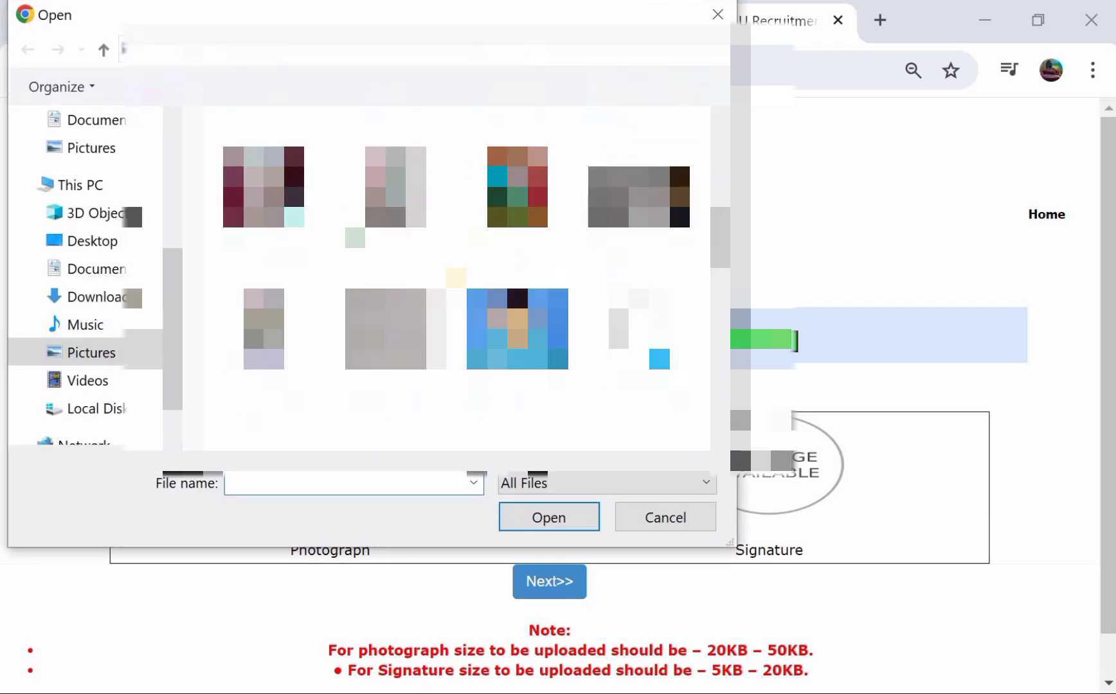
pyautogui.click(498, 320)
pyautogui.press('Return')
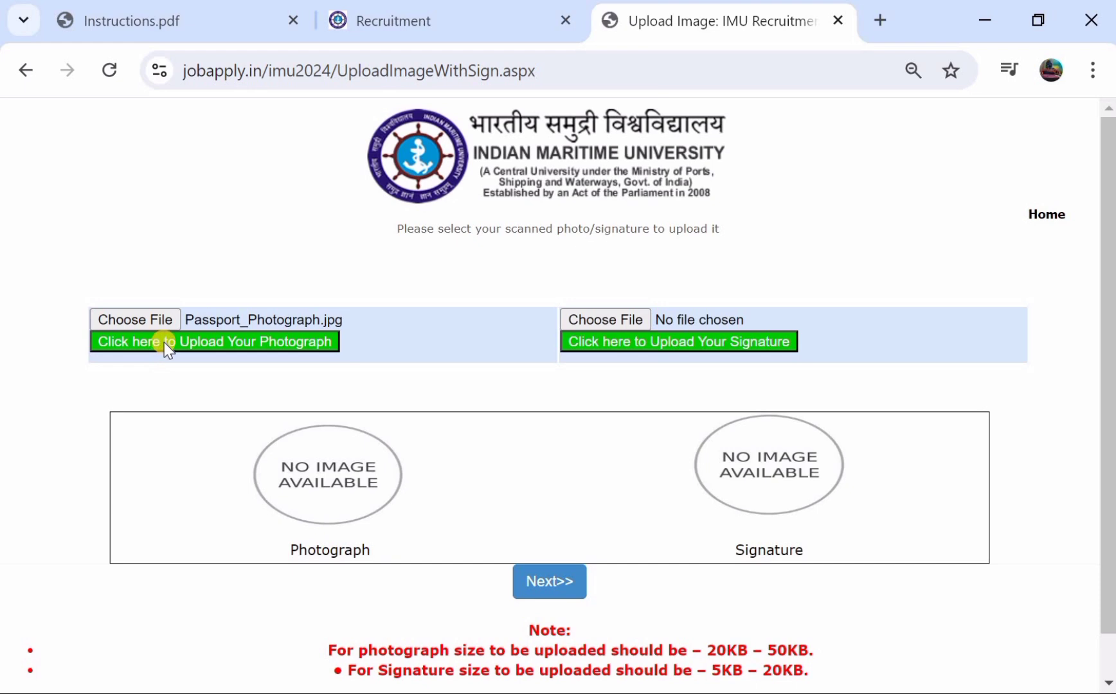
pyautogui.click(181, 341)
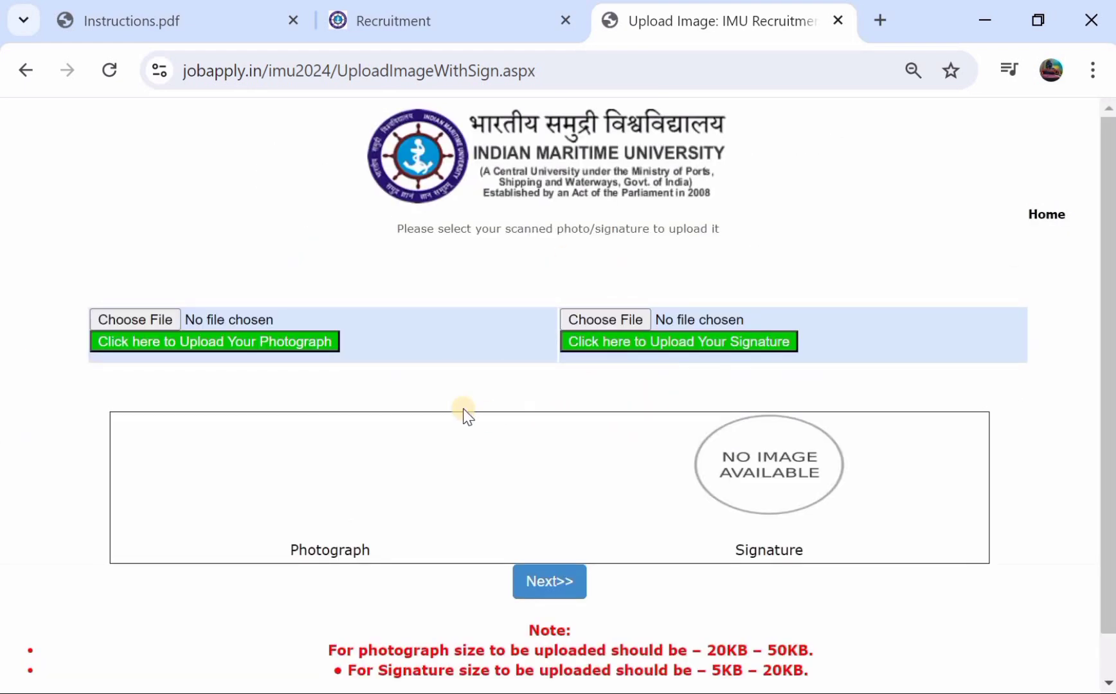
pyautogui.scroll(-1, 415, 405)
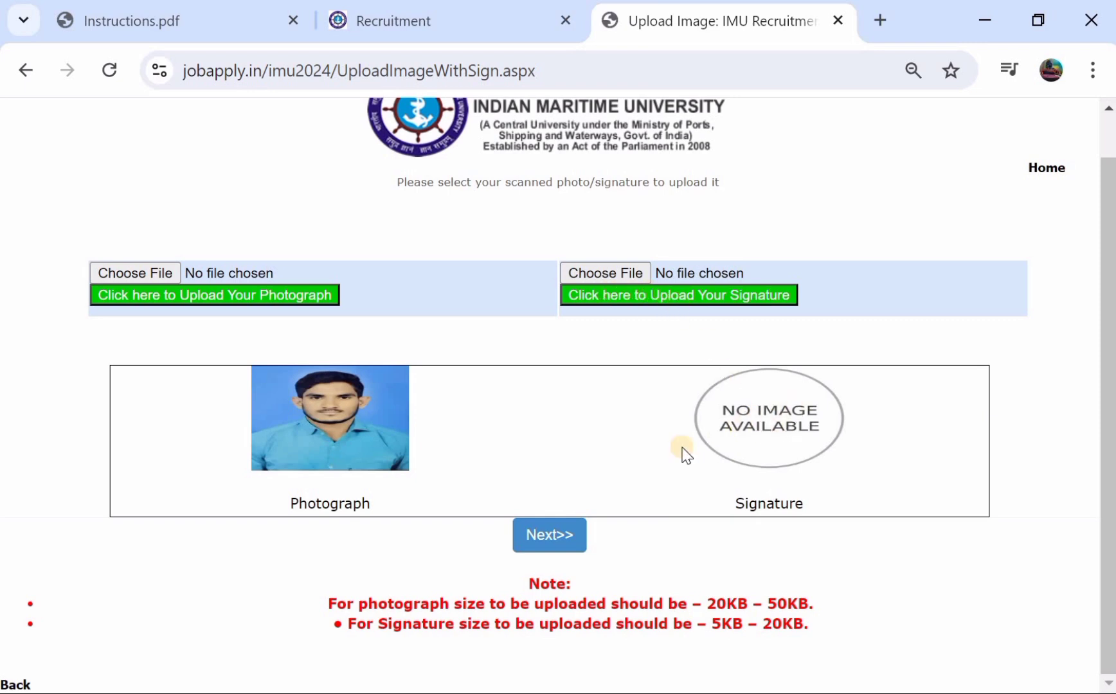
pyautogui.click(540, 539)
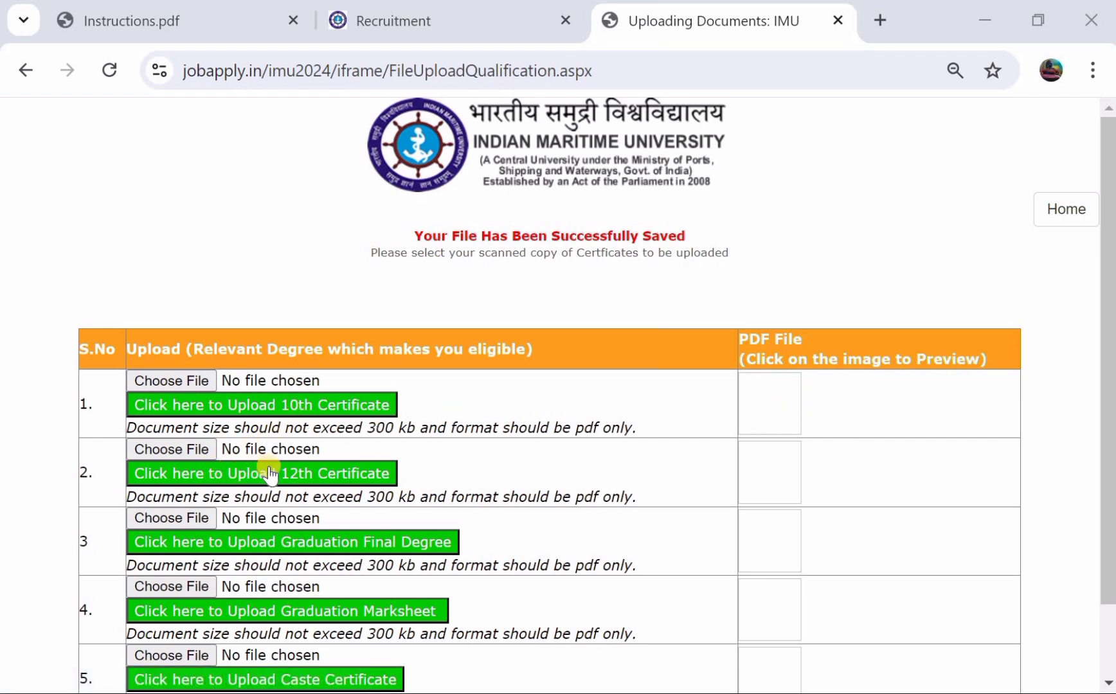
# - Save the certificate upload page with no documents attached and proceed to submission
pyautogui.scroll(-2, 347, 473)
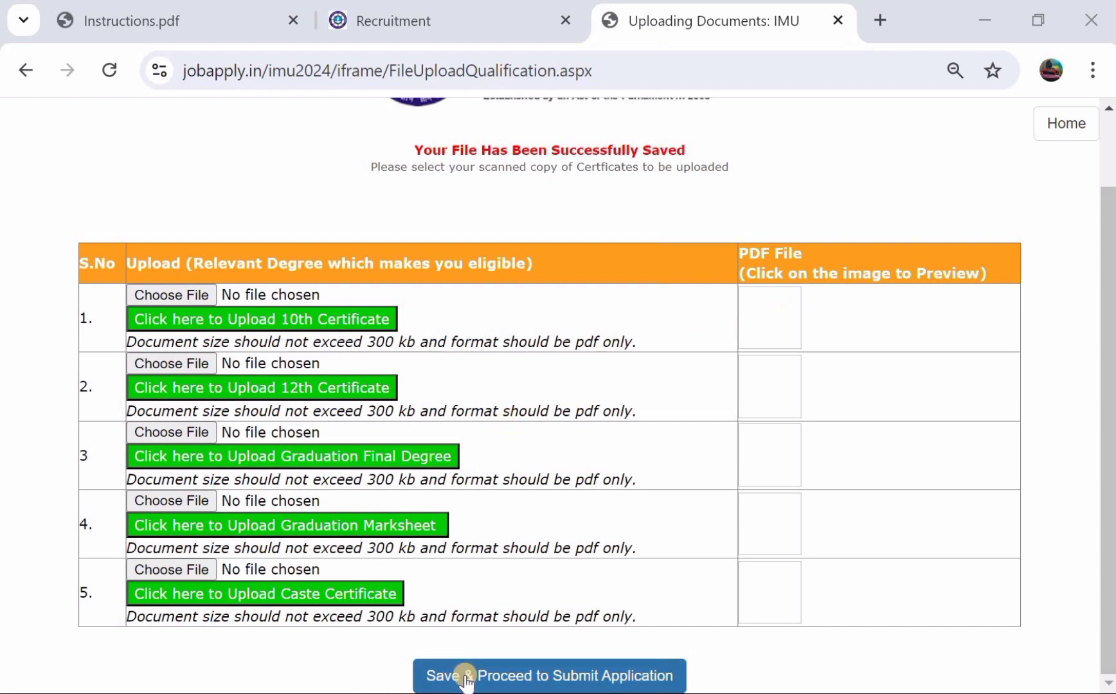
pyautogui.click(542, 676)
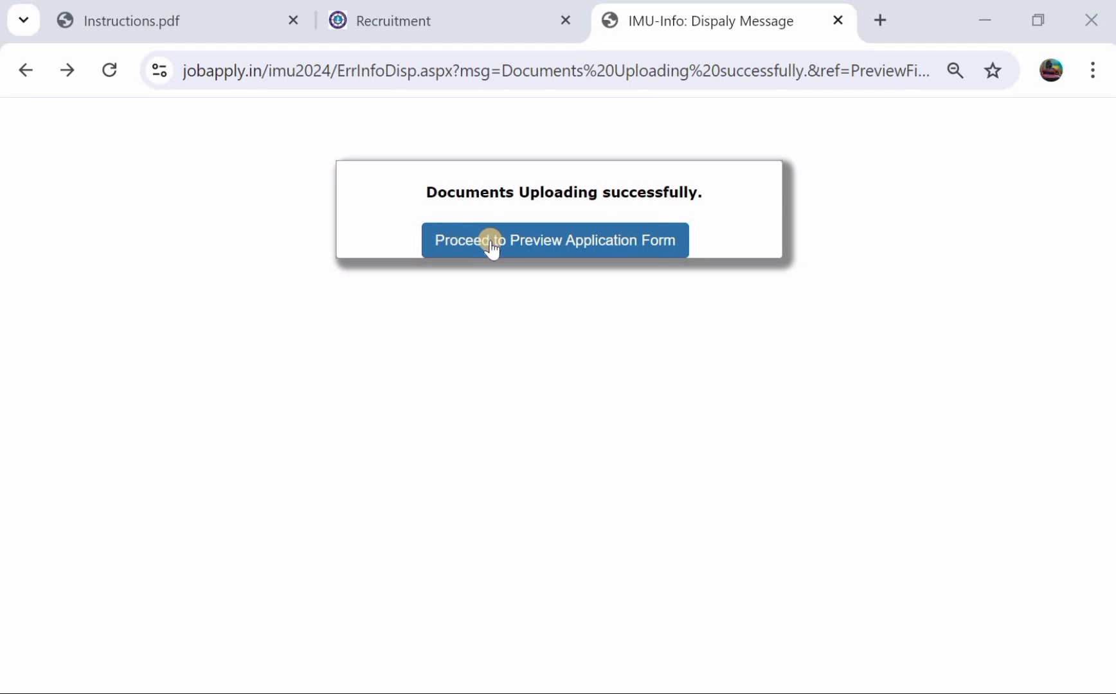
# - Open the application preview, dismiss its notice, and scroll through the previewed form
pyautogui.click(537, 242)
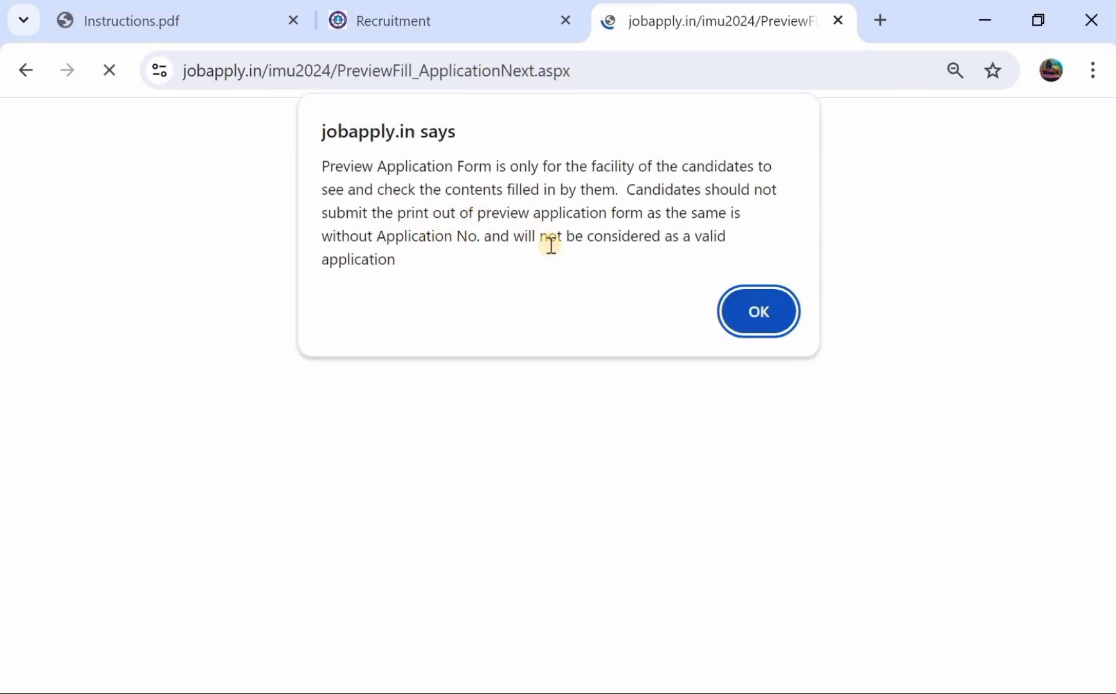
pyautogui.click(755, 314)
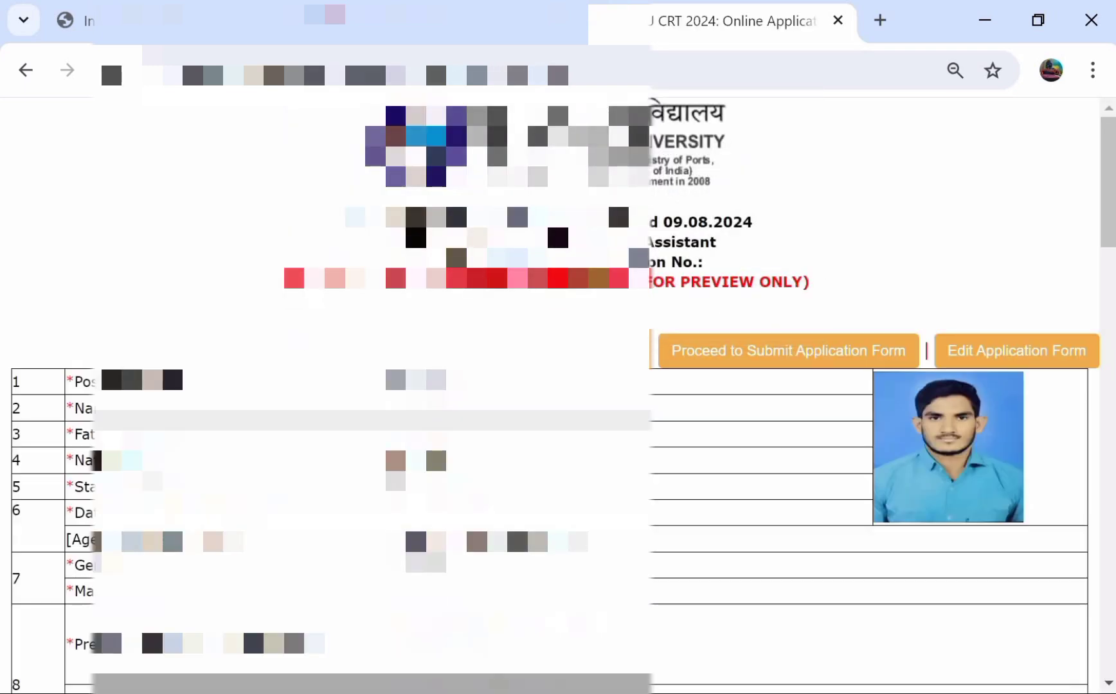
pyautogui.scroll(-1, 557, 395)
pyautogui.scroll(-1, 558, 395)
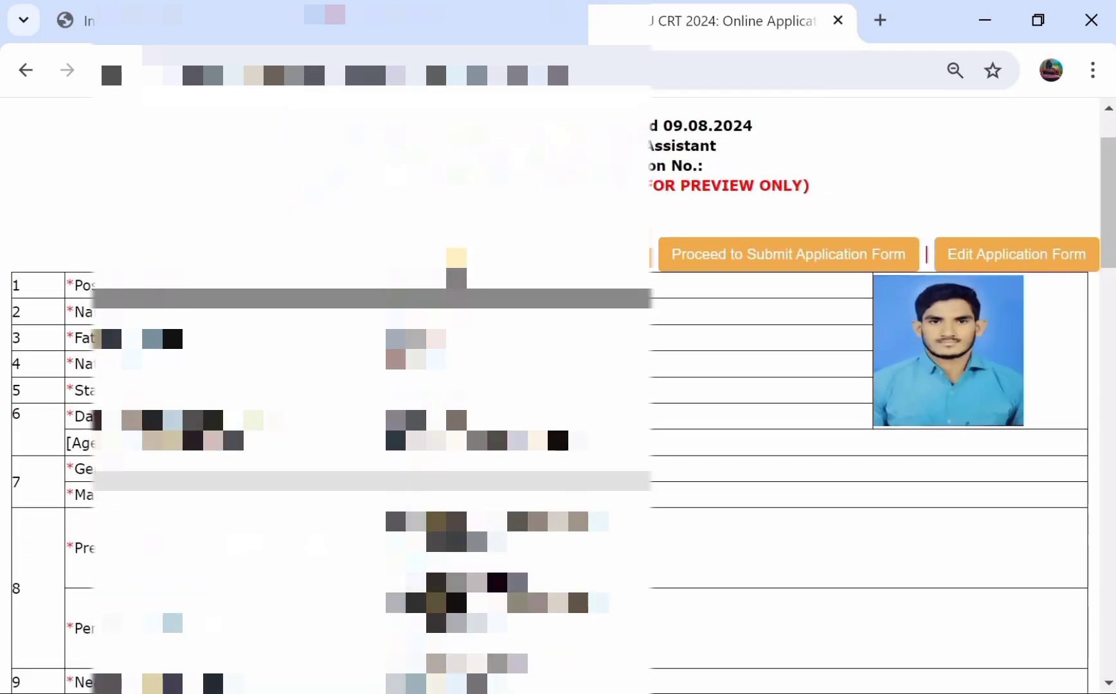
pyautogui.scroll(1, 558, 395)
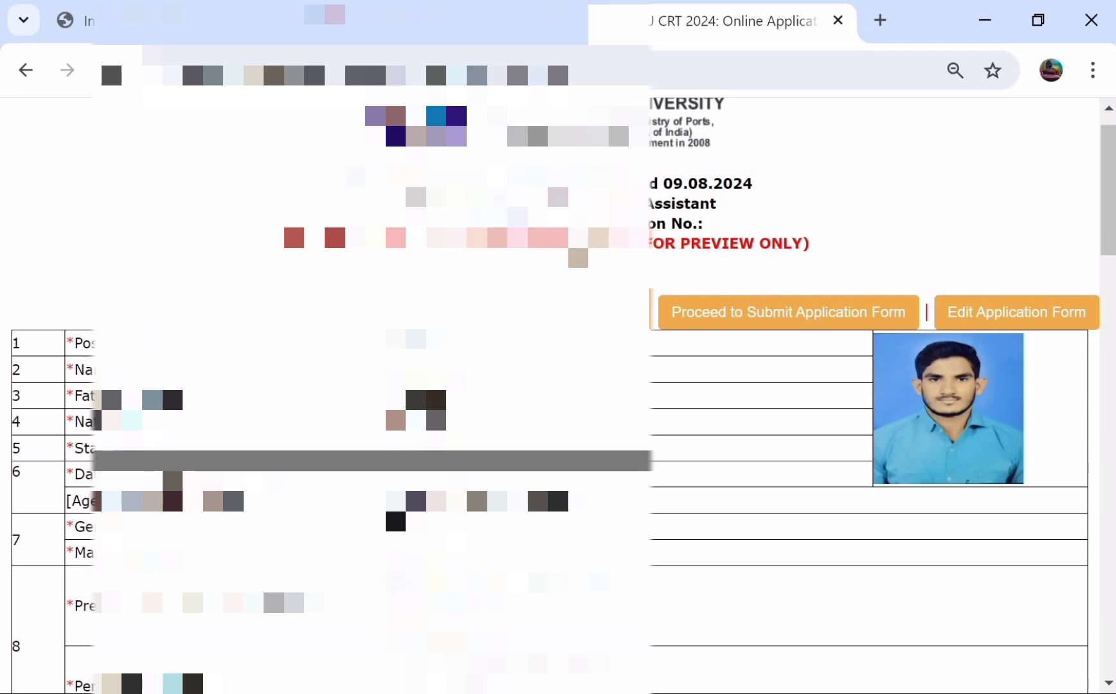
pyautogui.scroll(-3, 695, 250)
pyautogui.scroll(-20, 558, 395)
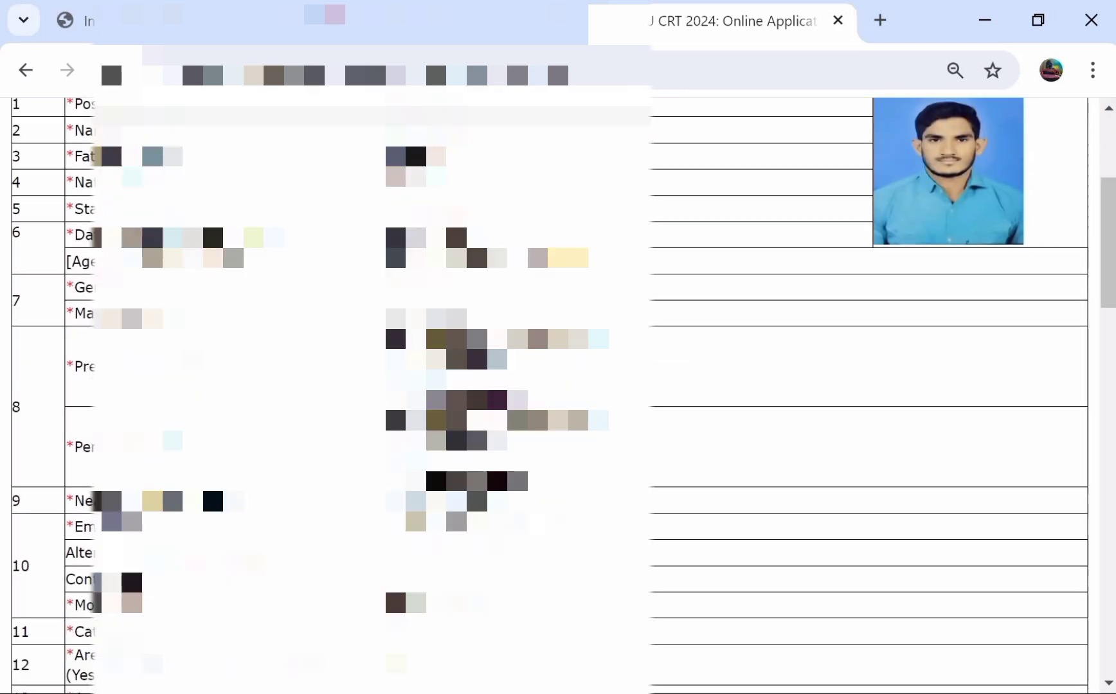
pyautogui.scroll(-8, 557, 396)
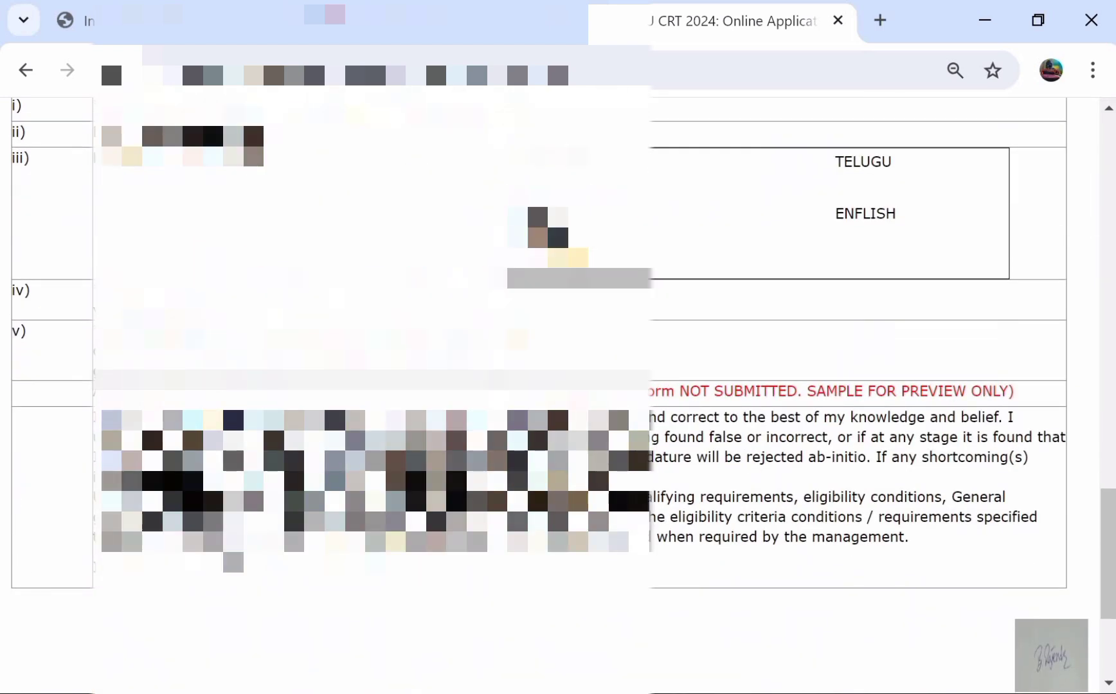
# - Finish reviewing the preview and proceed to the Submit Application Form page
pyautogui.scroll(20, 569, 258)
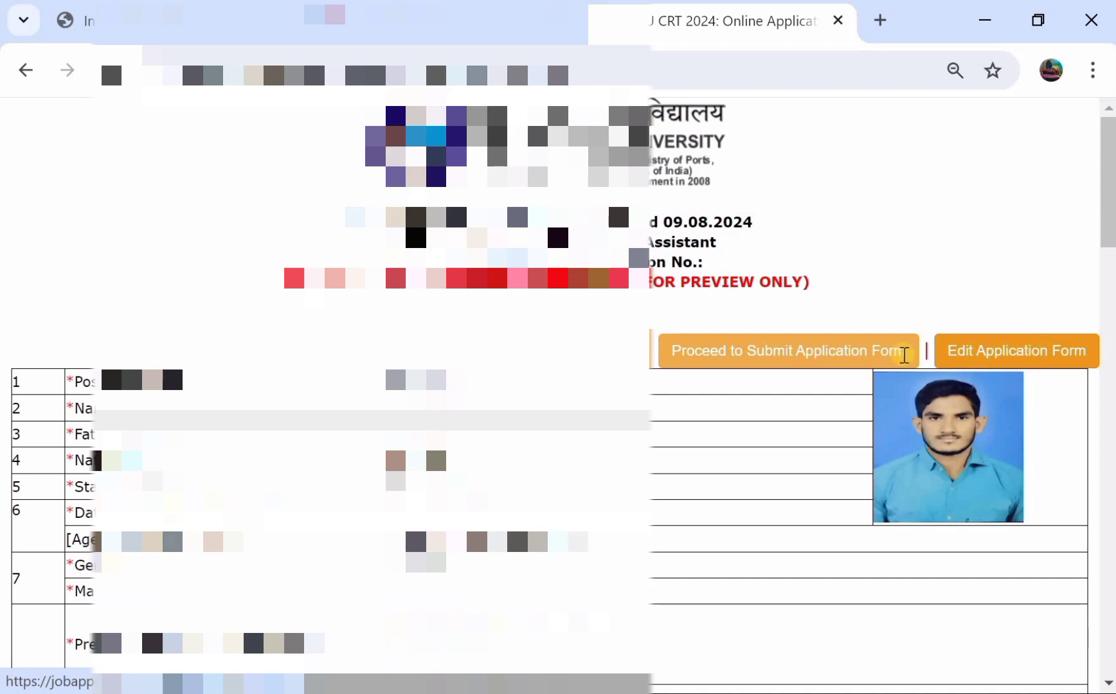
pyautogui.scroll(-12, 558, 395)
pyautogui.scroll(-9, 558, 395)
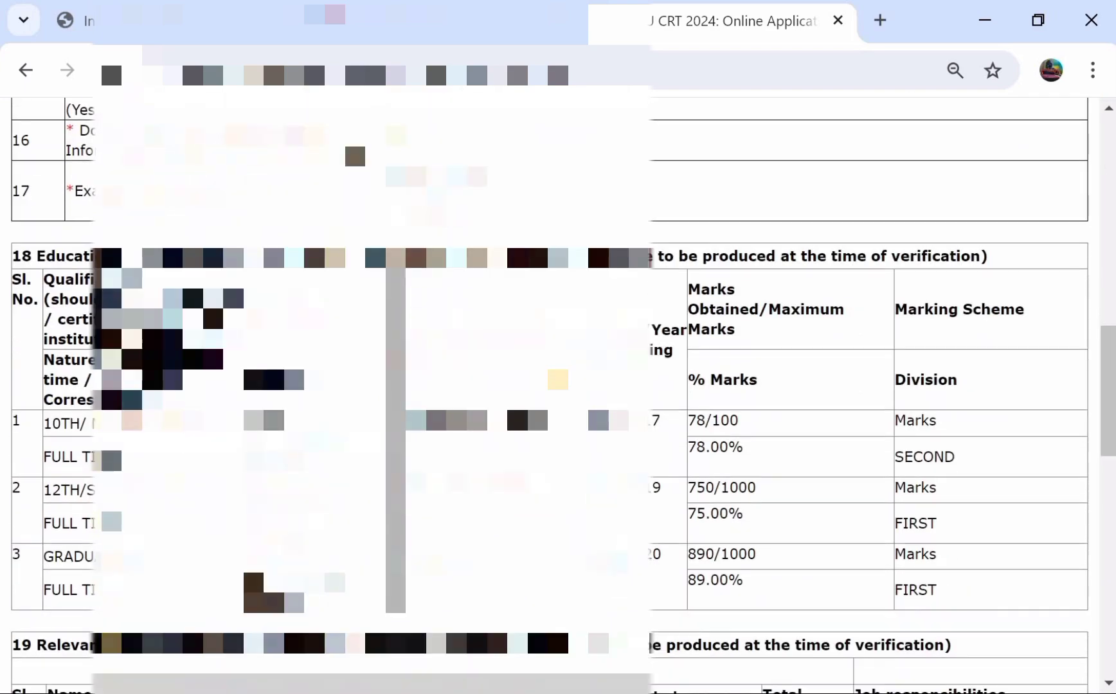
pyautogui.scroll(20, 558, 395)
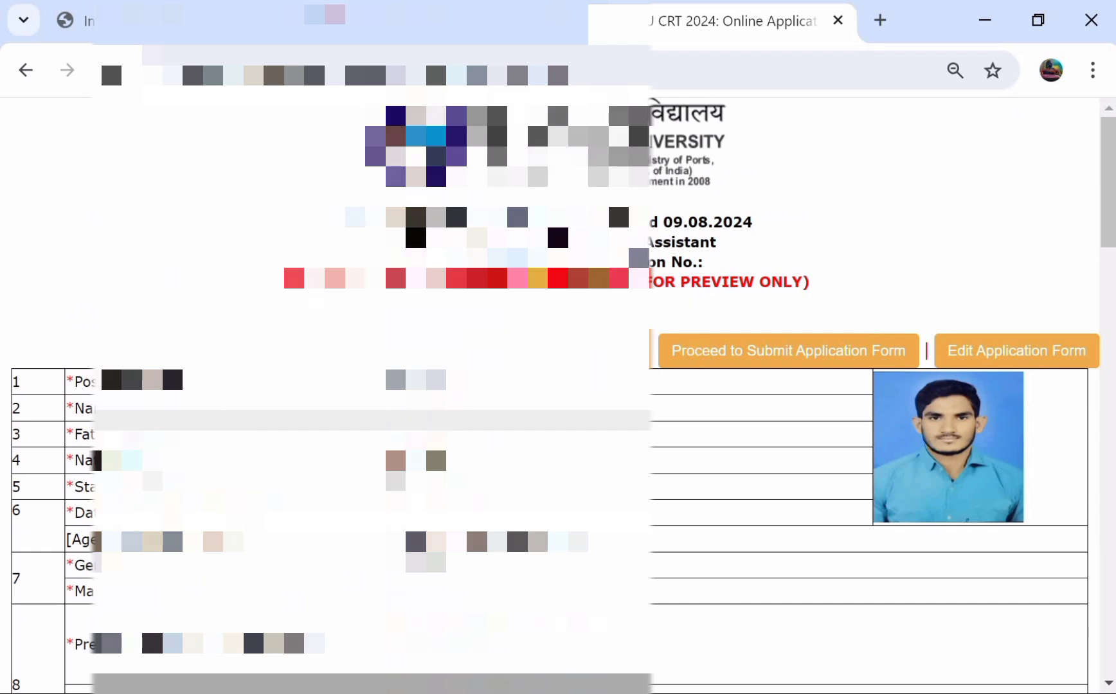
pyautogui.scroll(-6, 557, 396)
pyautogui.scroll(6, 558, 395)
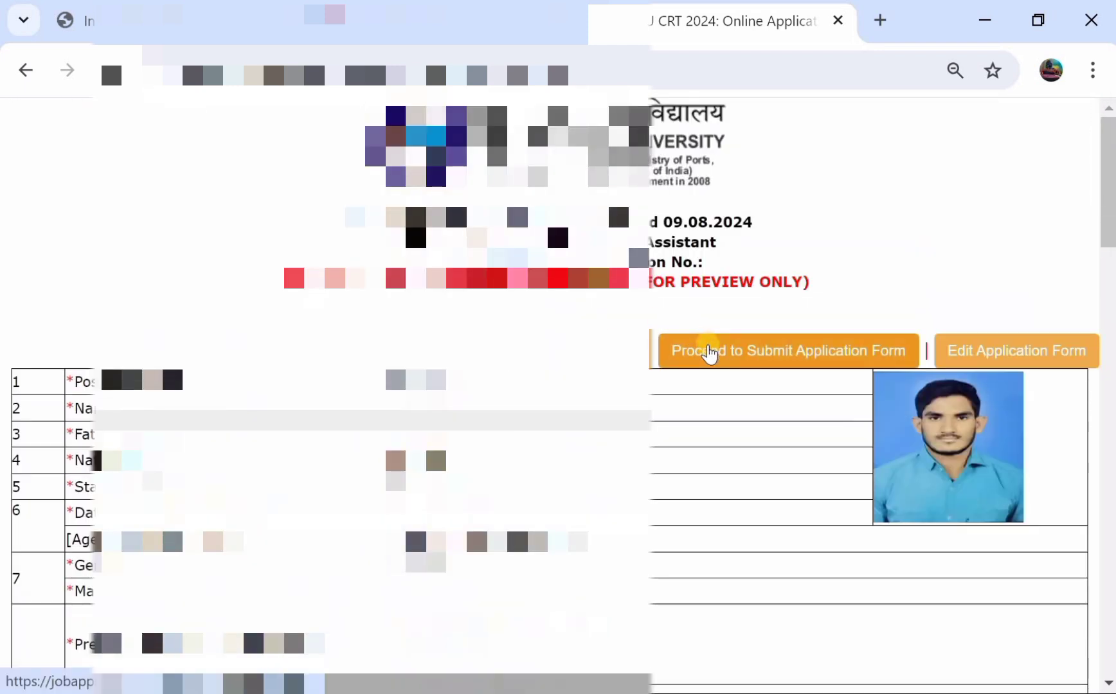
pyautogui.click(709, 354)
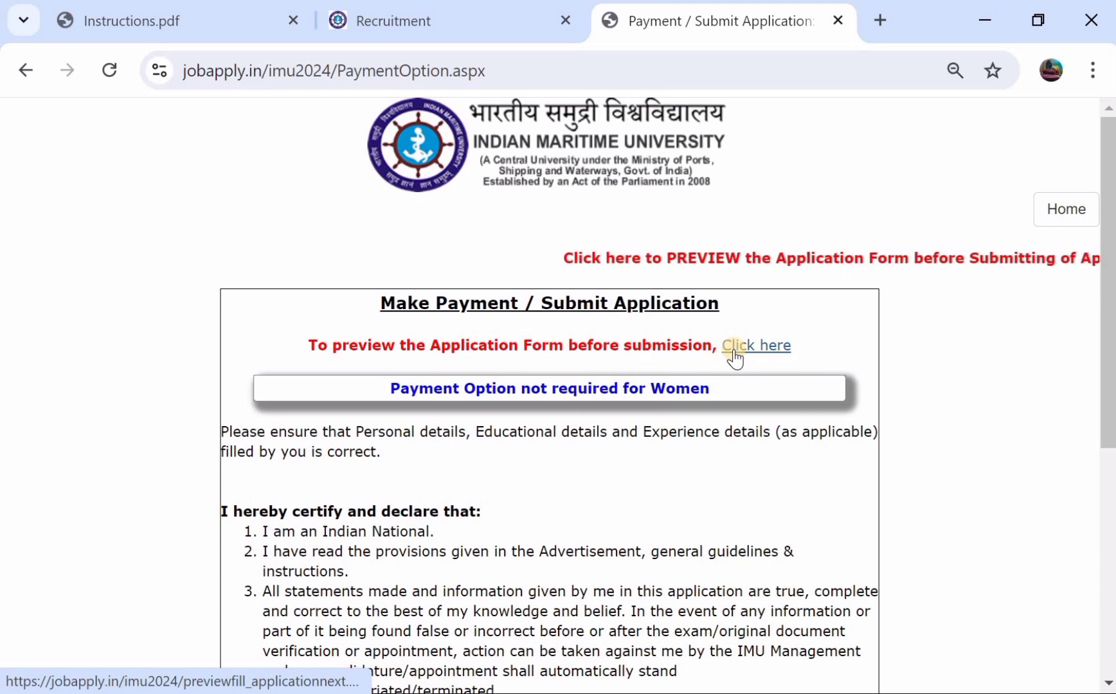
# - Set the undertaking to YES, choose Yes to proceed, and submit the Assistant application
pyautogui.scroll(-5, 734, 358)
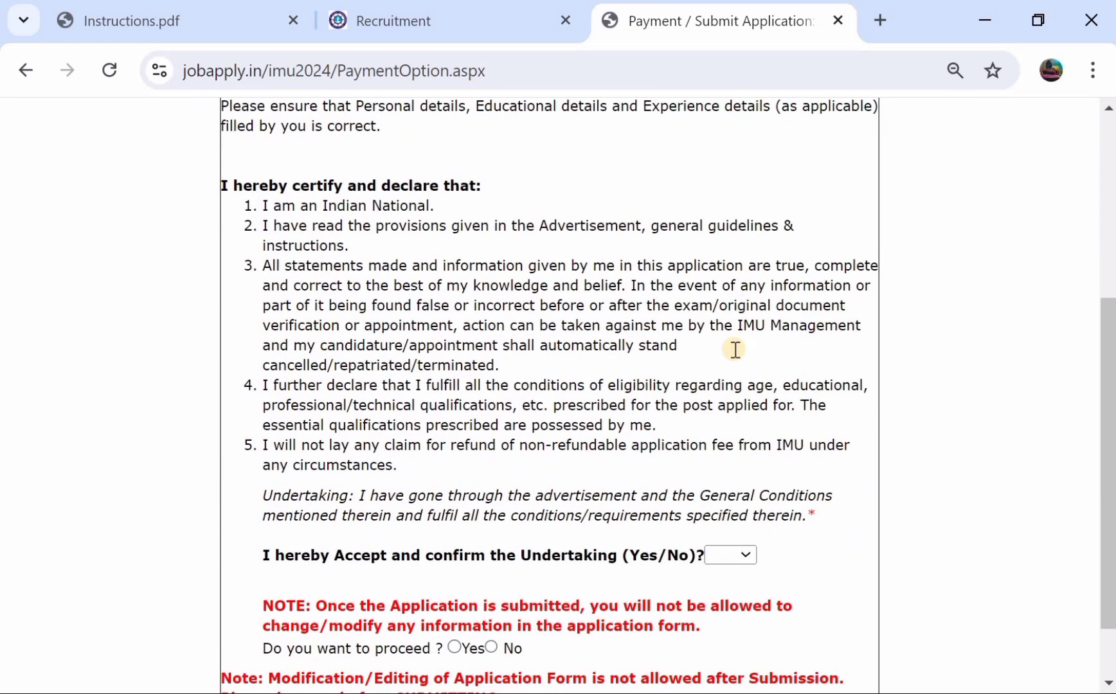
pyautogui.scroll(3, 734, 351)
pyautogui.scroll(-4, 741, 188)
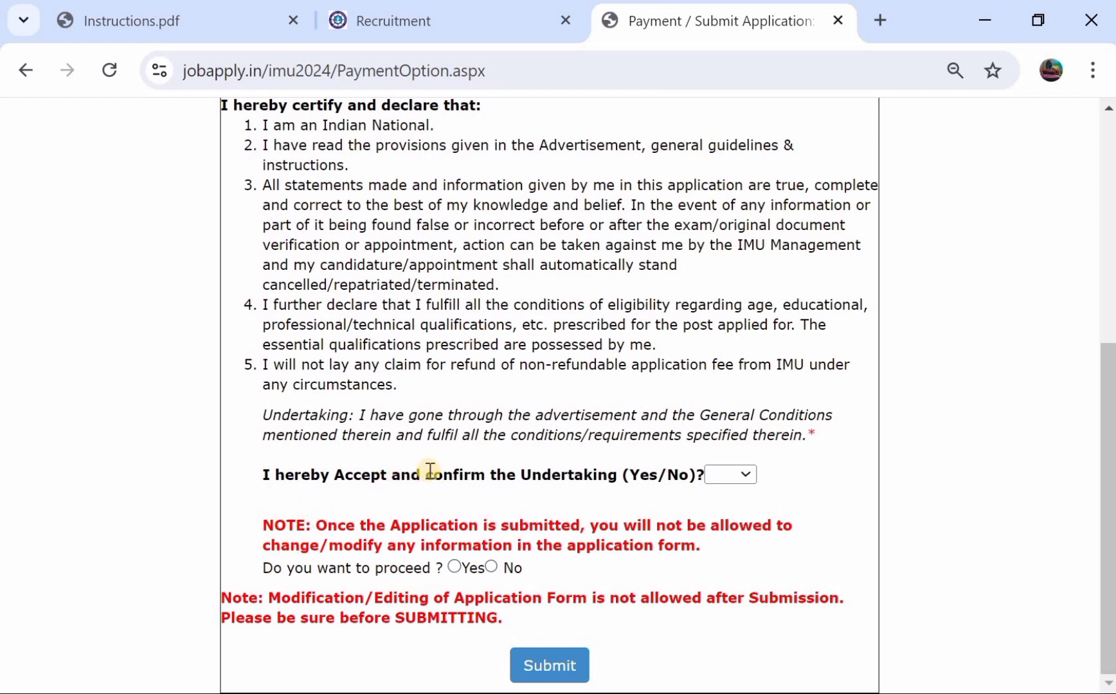
pyautogui.click(724, 478)
pyautogui.click(723, 513)
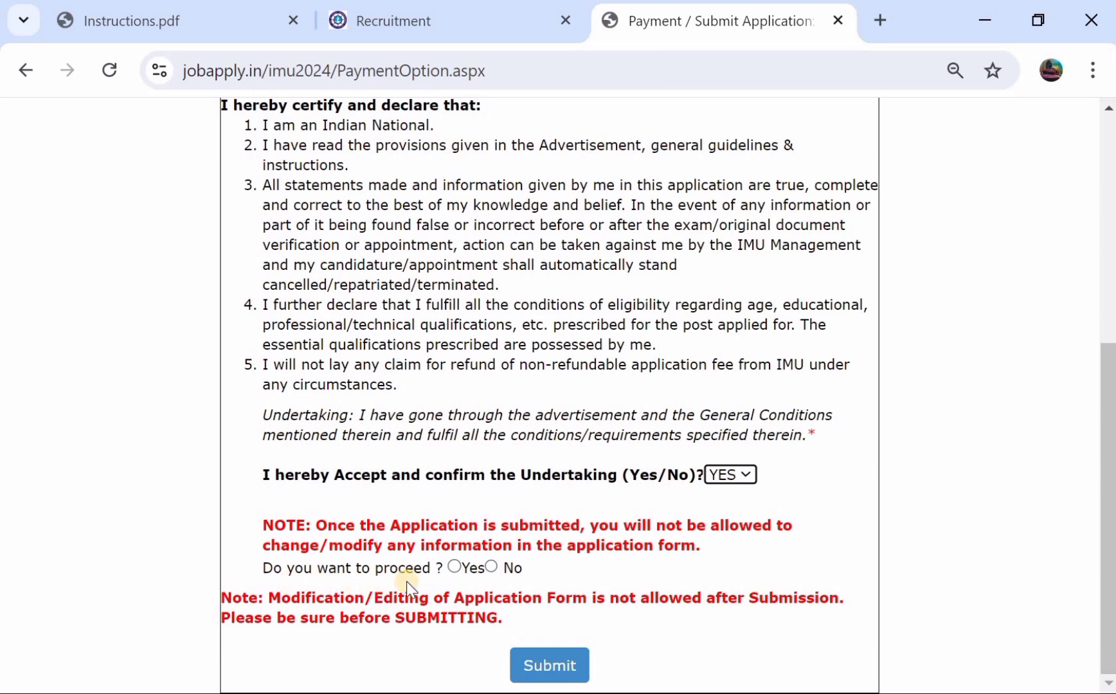
pyautogui.click(457, 565)
pyautogui.click(553, 665)
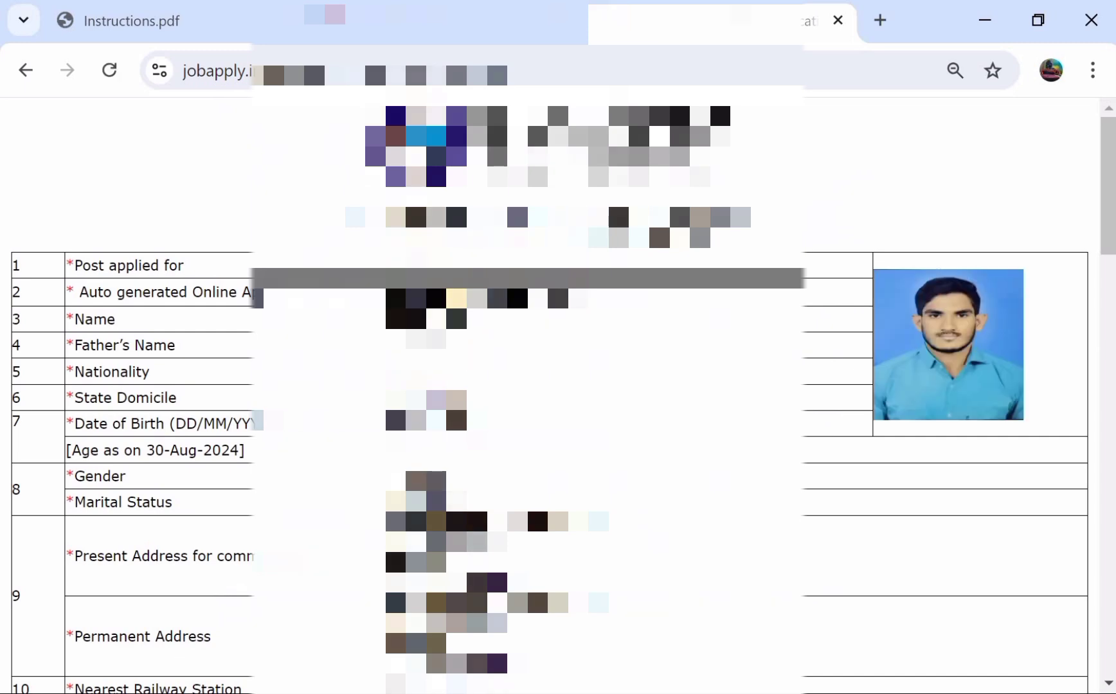
# - Print the submitted form with Microsoft Print to PDF and save it as JUIS in Documents
pyautogui.scroll(-20, 536, 503)
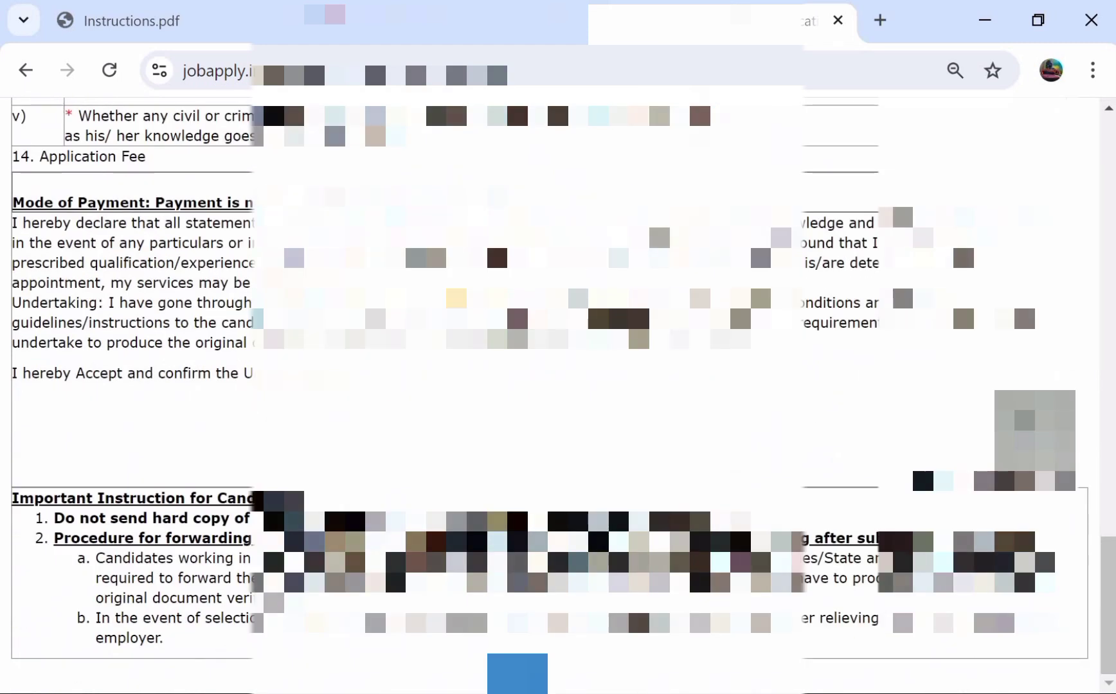
pyautogui.scroll(20, 495, 240)
pyautogui.scroll(5, 558, 396)
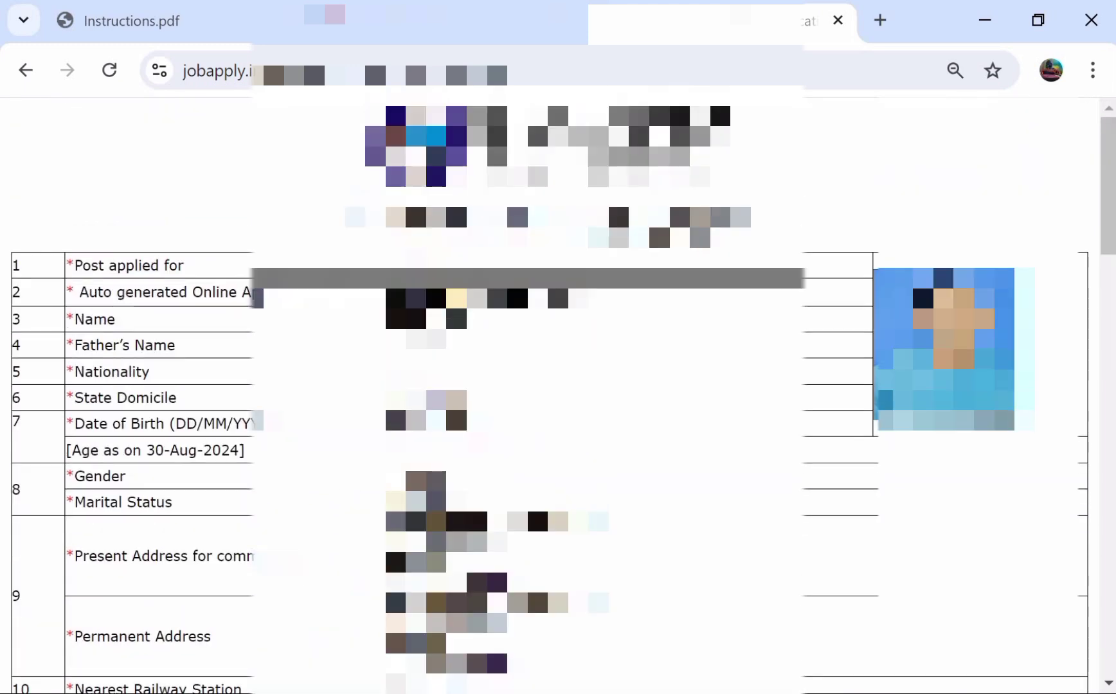
pyautogui.scroll(-20, 558, 396)
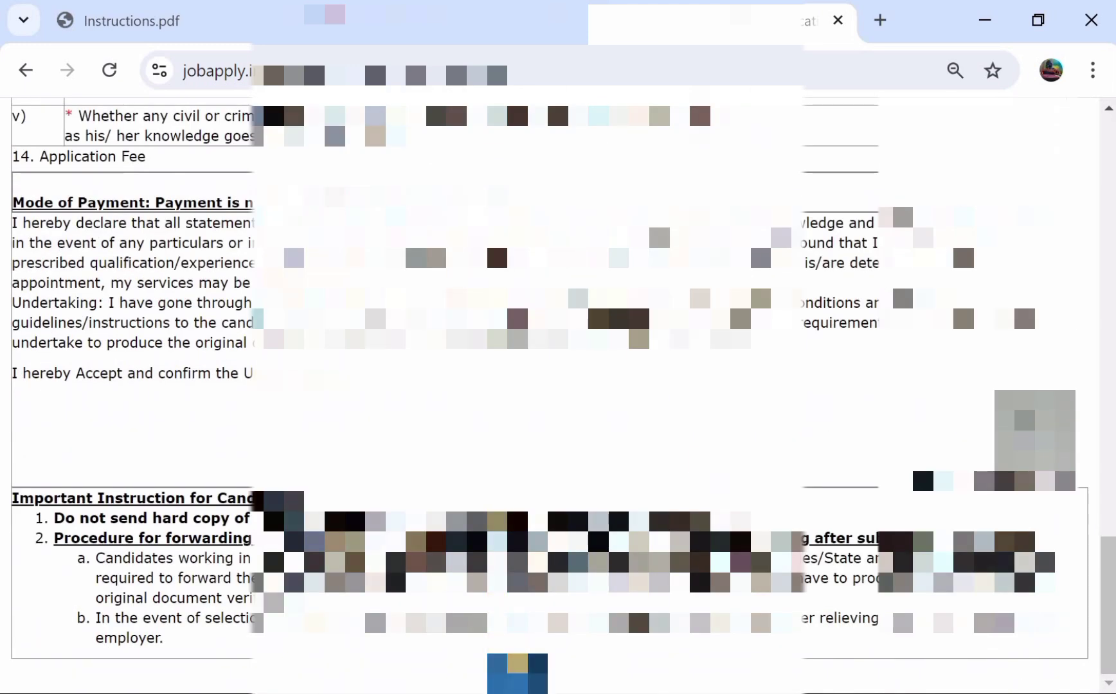
pyautogui.hotkey('ctrl', 'p')
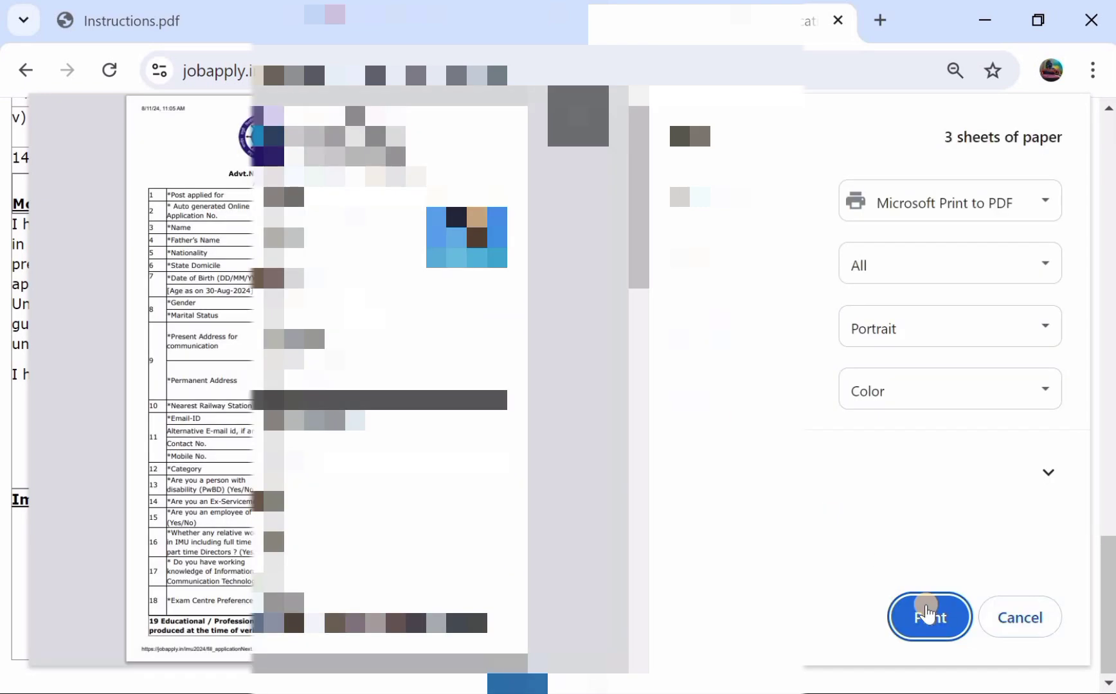
pyautogui.click(926, 614)
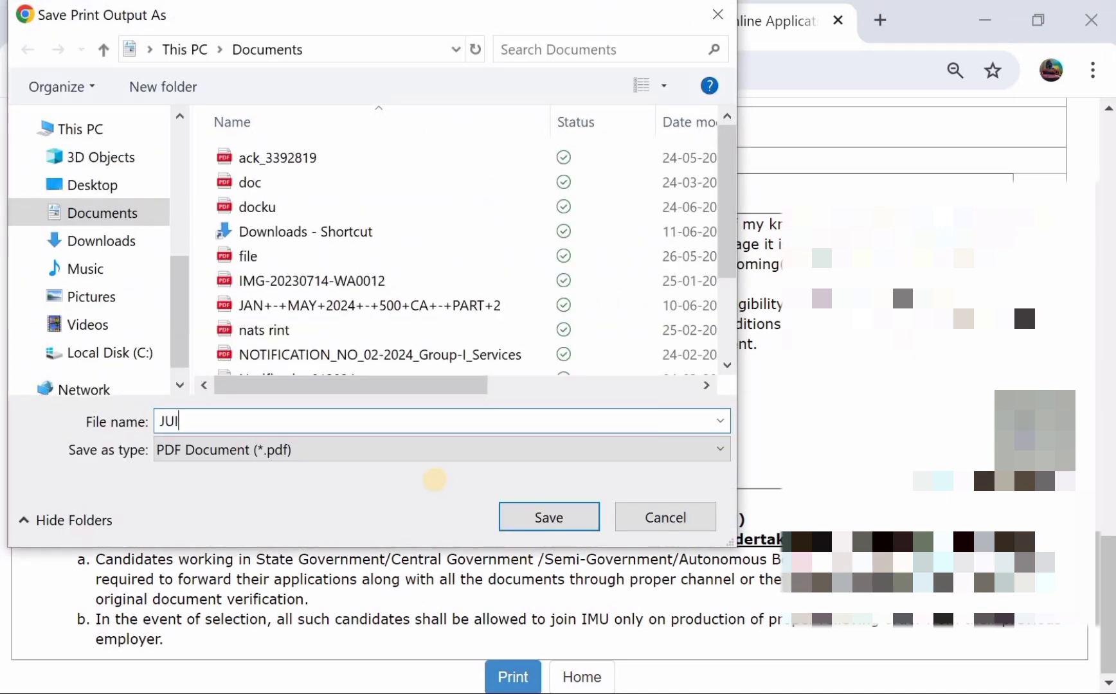
pyautogui.click(551, 512)
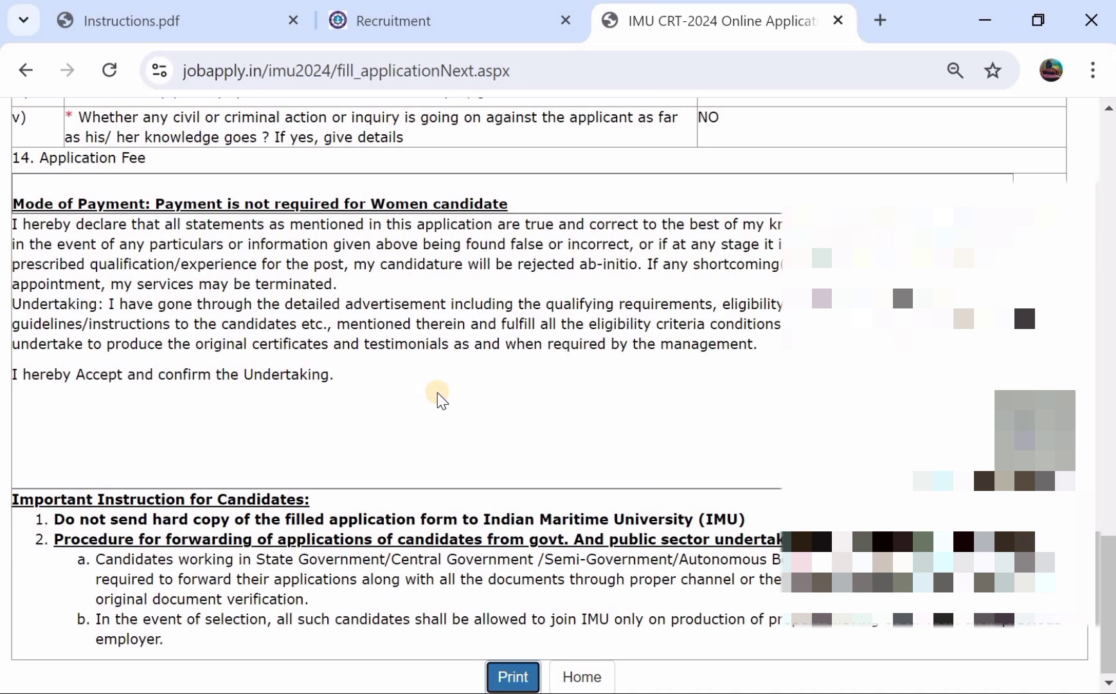
# - Scroll up through the submitted application form to review its contents
pyautogui.scroll(10, 436, 393)
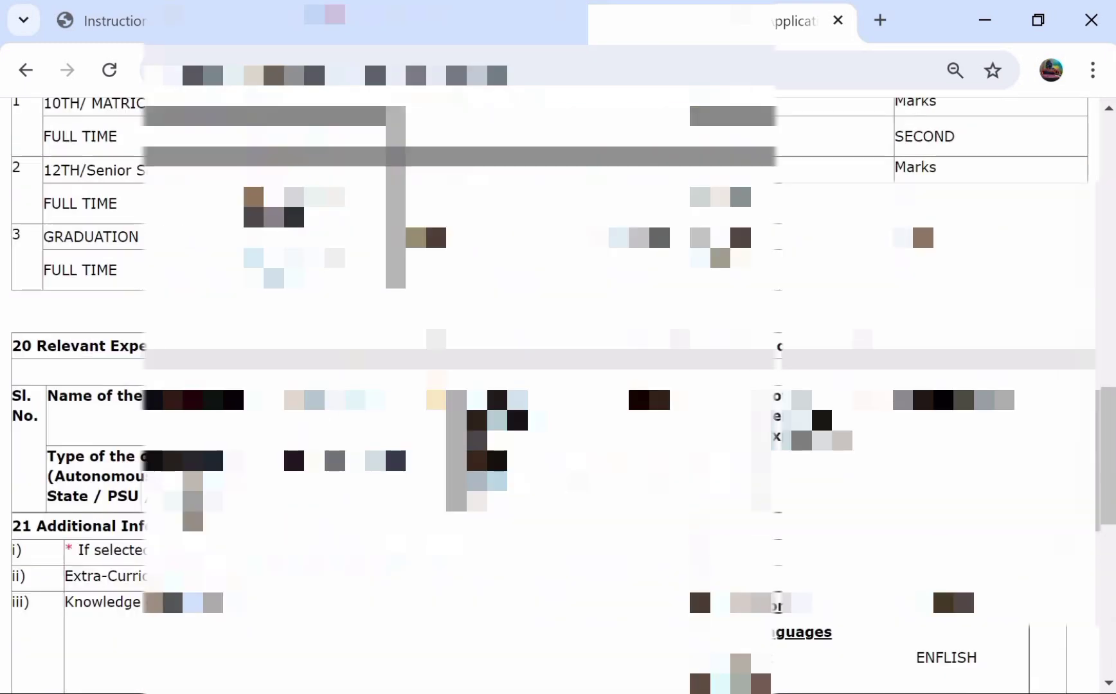
pyautogui.scroll(3, 536, 241)
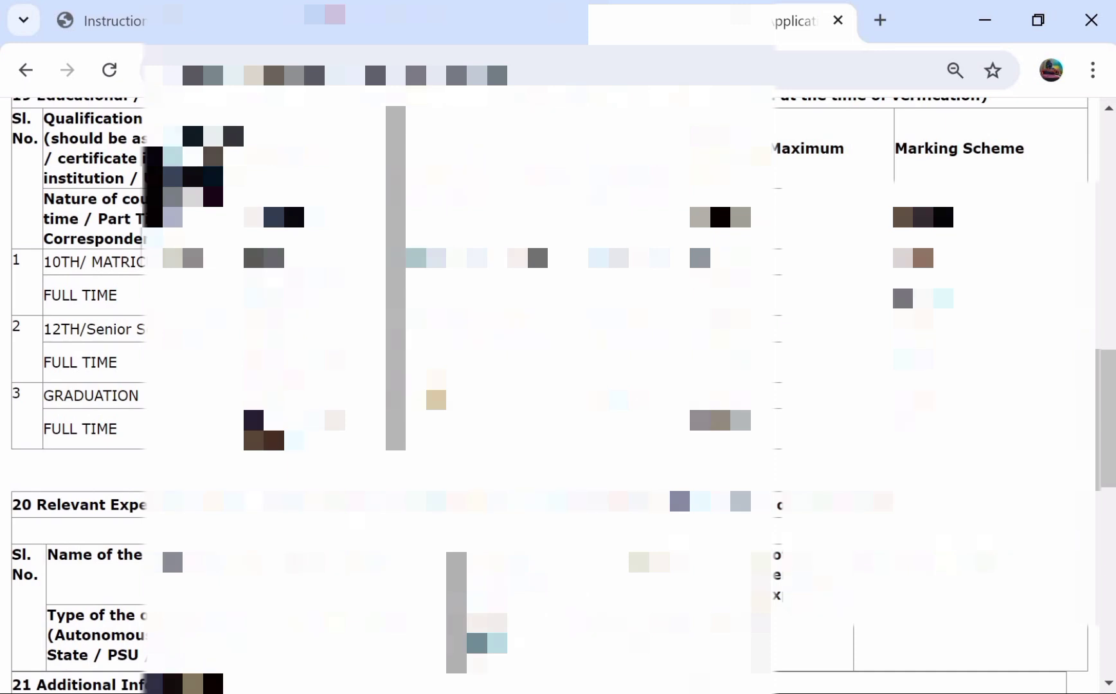
pyautogui.scroll(9, 535, 240)
pyautogui.scroll(10, 535, 240)
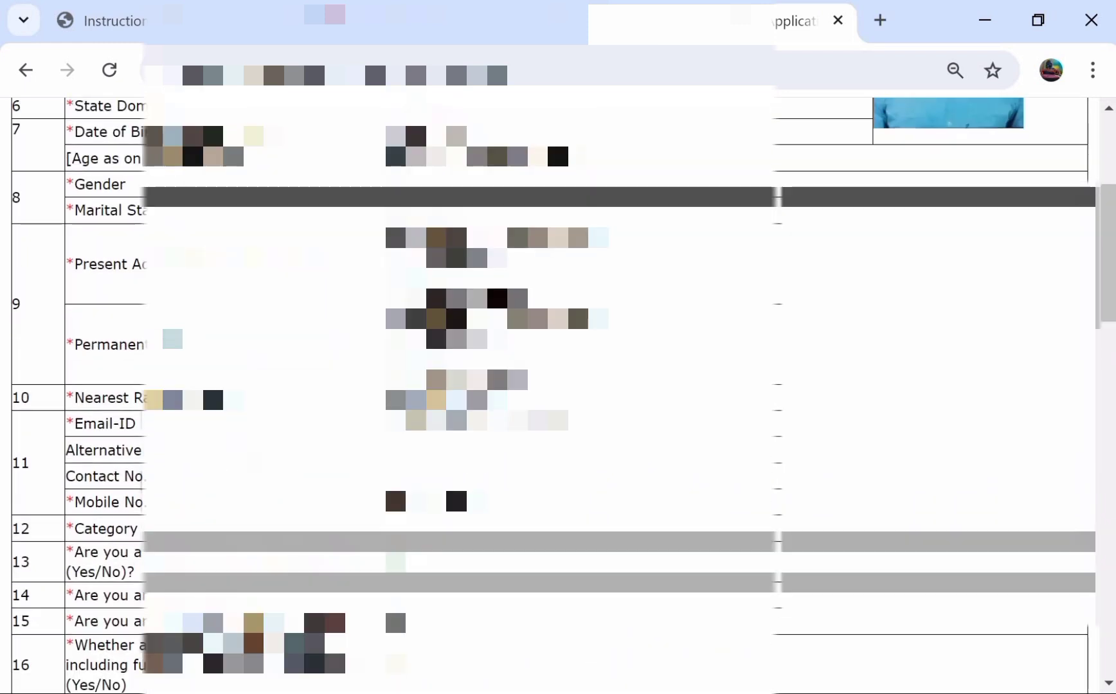
pyautogui.scroll(-1, 535, 240)
pyautogui.scroll(1, 454, 403)
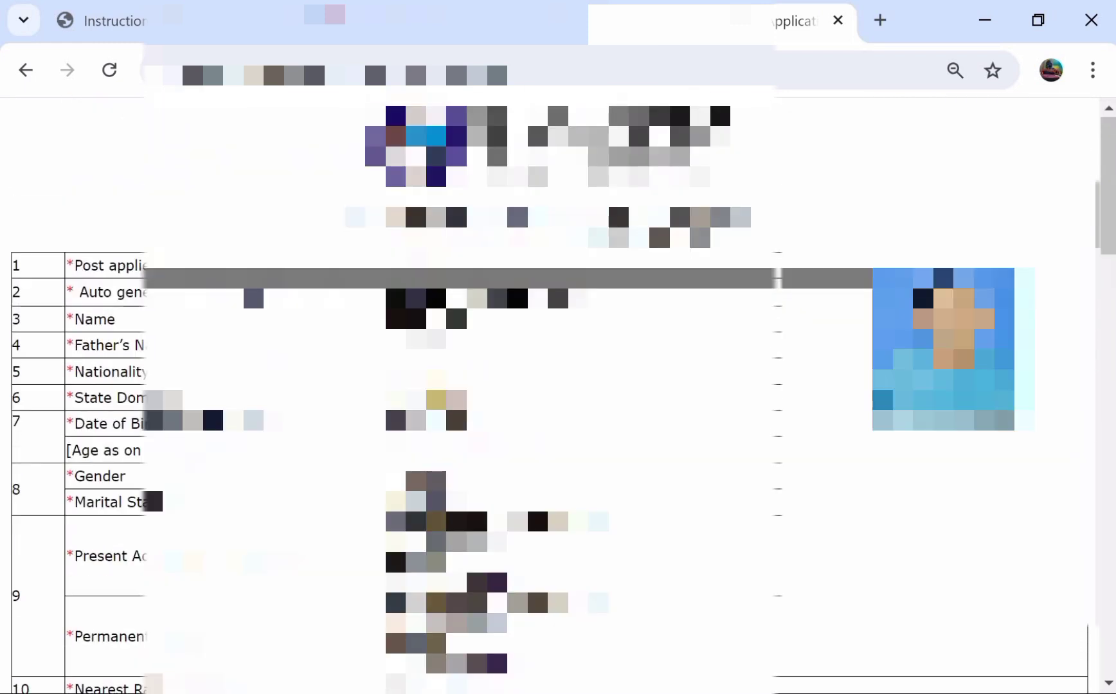
pyautogui.scroll(-1, 454, 403)
pyautogui.scroll(1, 455, 403)
# - Scroll through the rest of the form, then bring up the Instructions.pdf Assistant syllabus
pyautogui.scroll(-9, 553, 395)
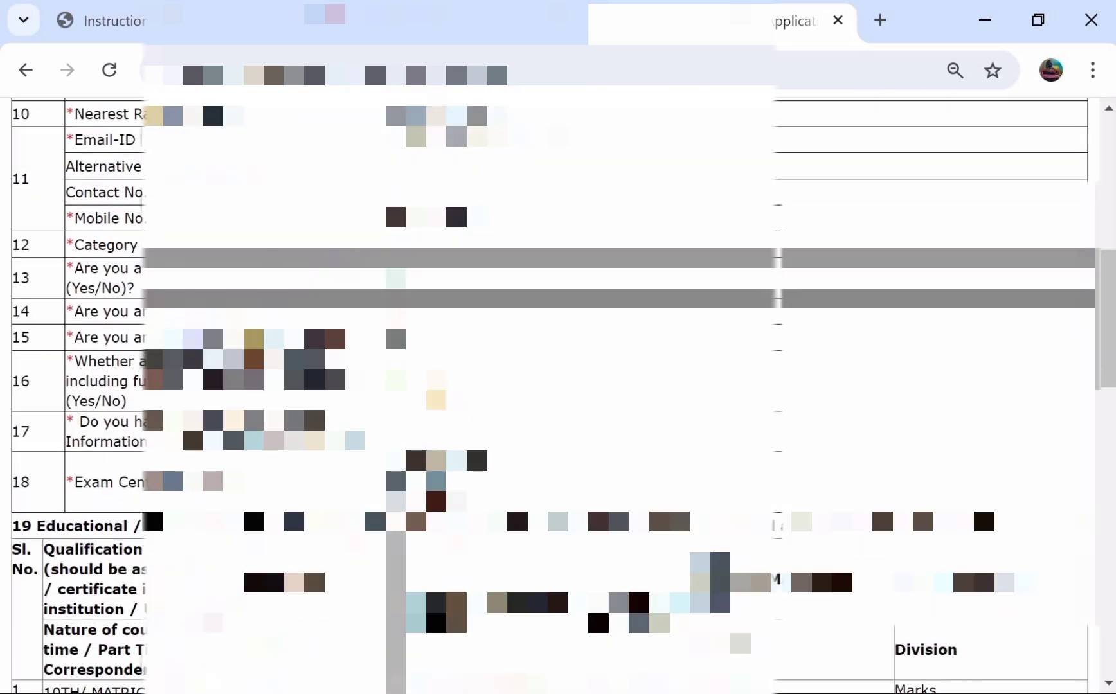
pyautogui.scroll(-8, 553, 395)
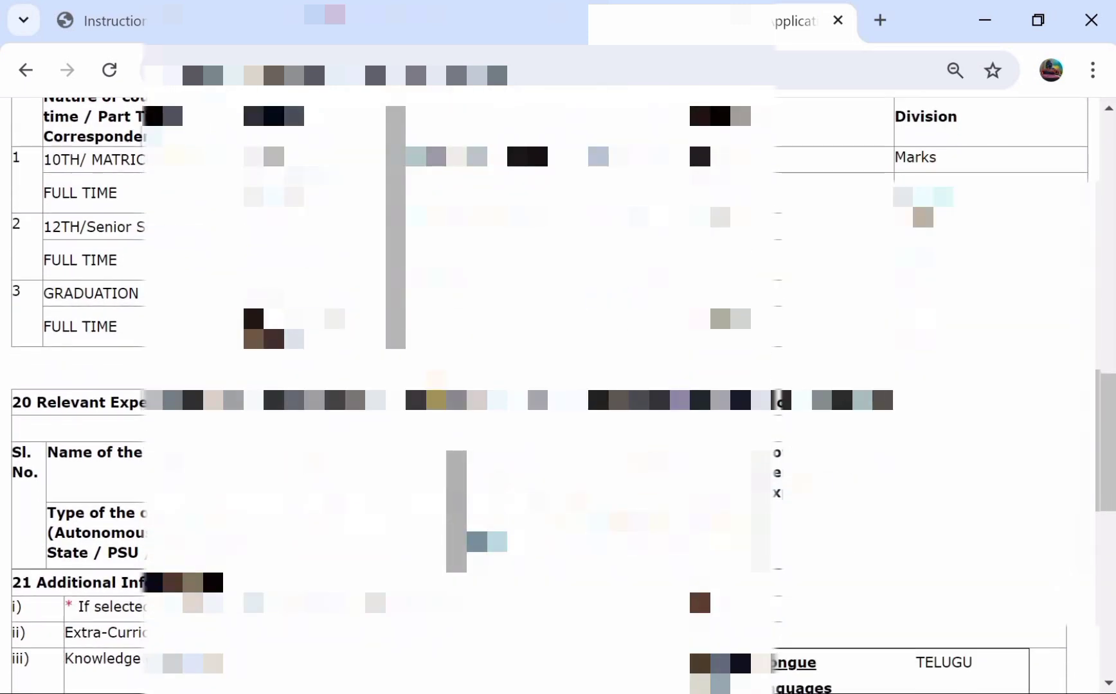
pyautogui.scroll(-1, 552, 395)
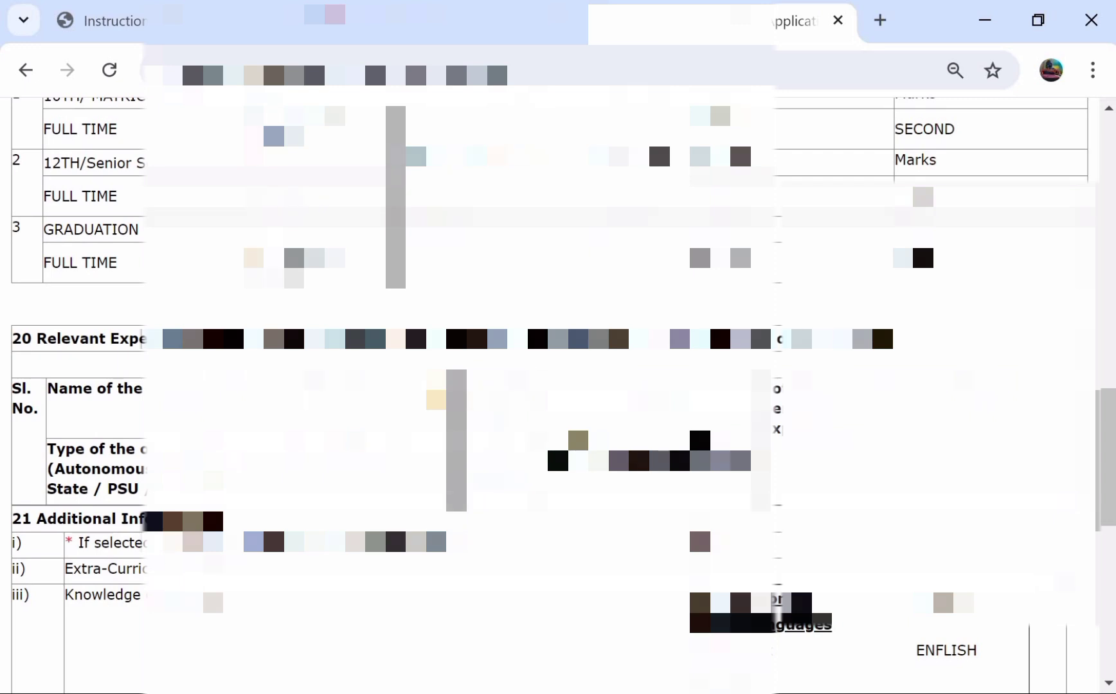
pyautogui.scroll(-1, 553, 395)
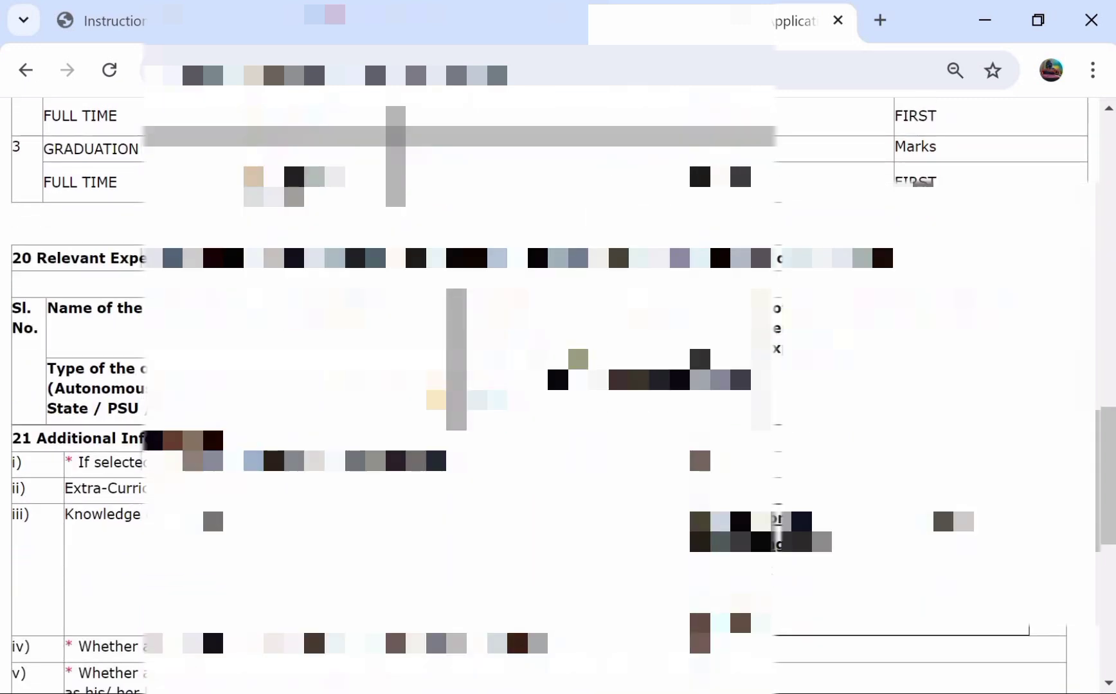
pyautogui.scroll(2, 553, 395)
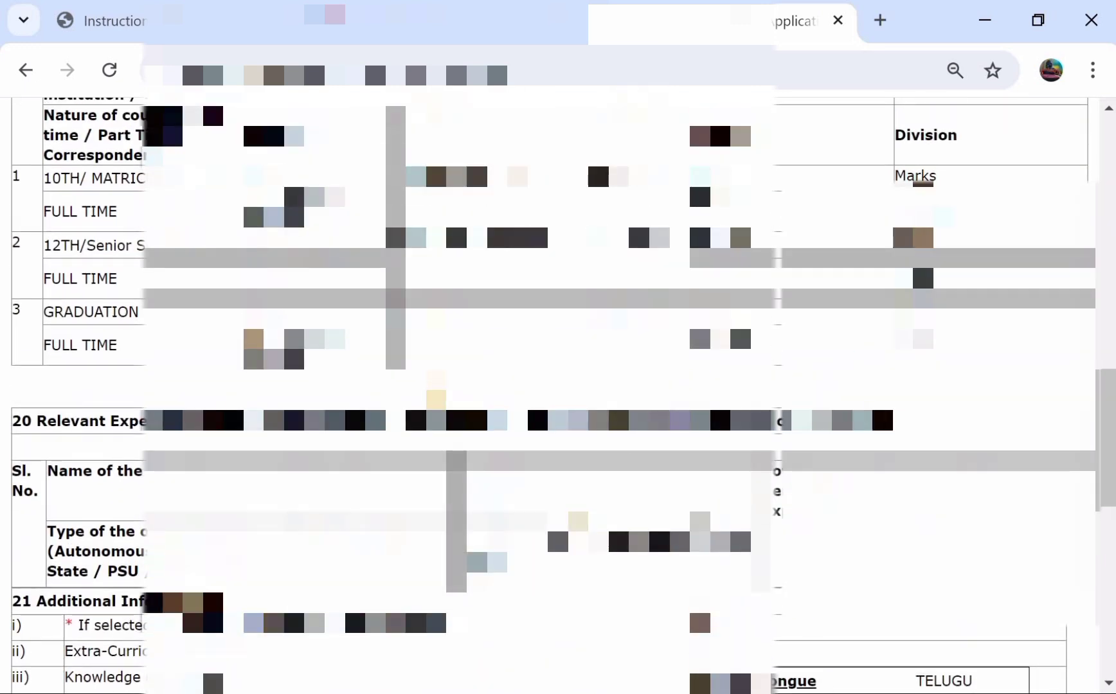
pyautogui.scroll(2, 553, 396)
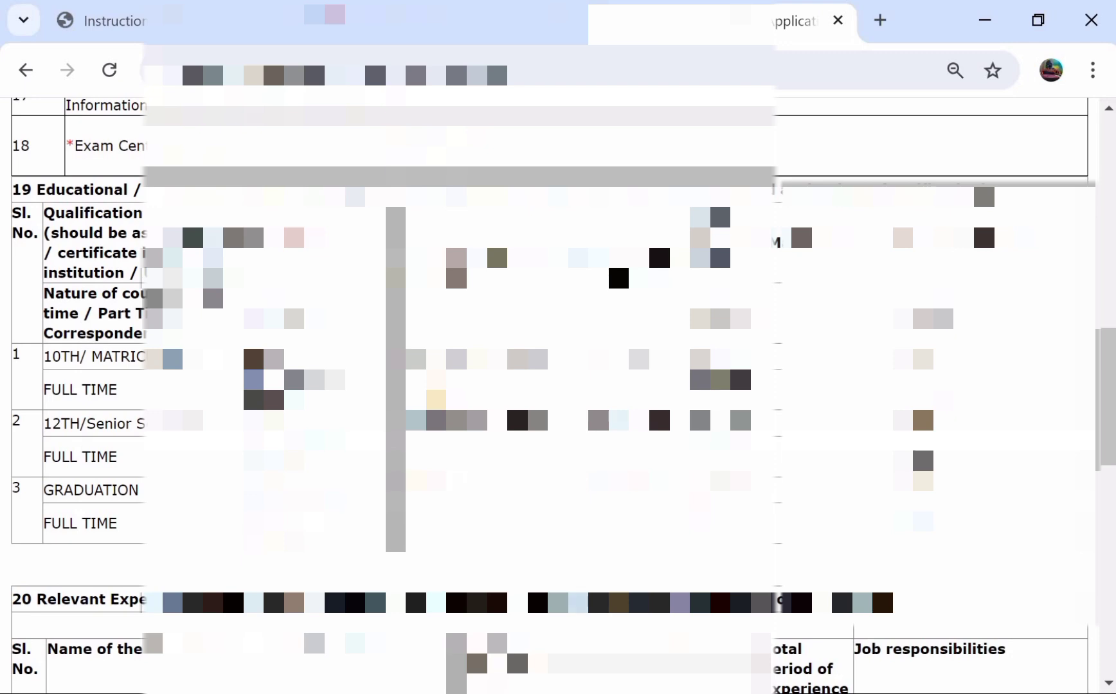
pyautogui.scroll(2, 553, 395)
pyautogui.click(233, 26)
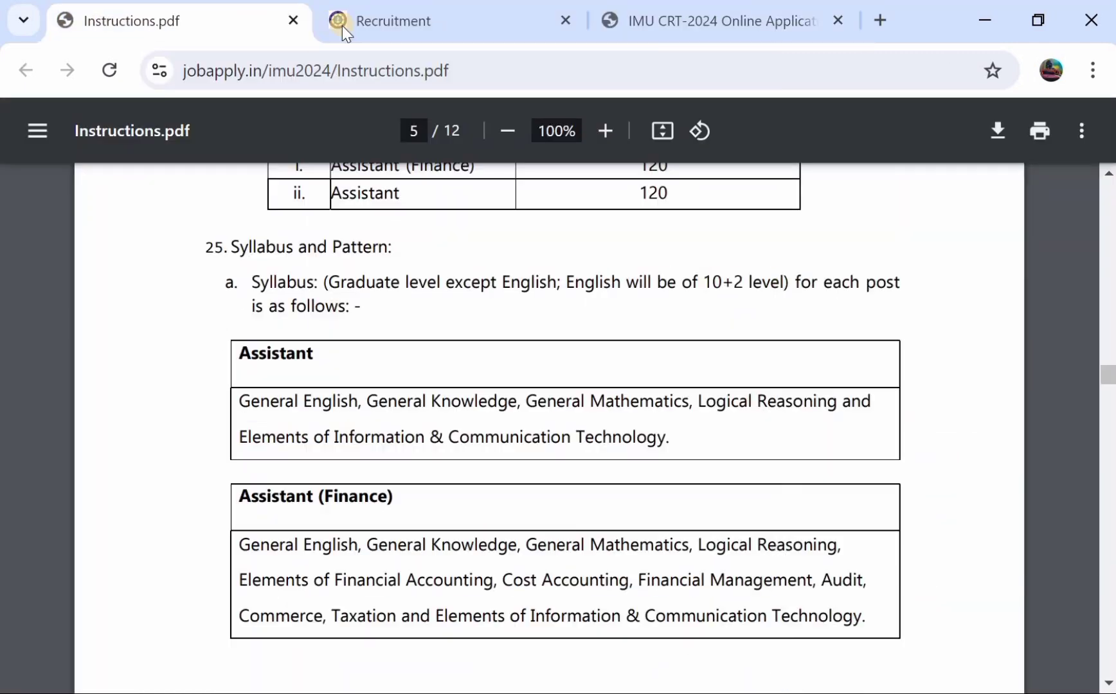